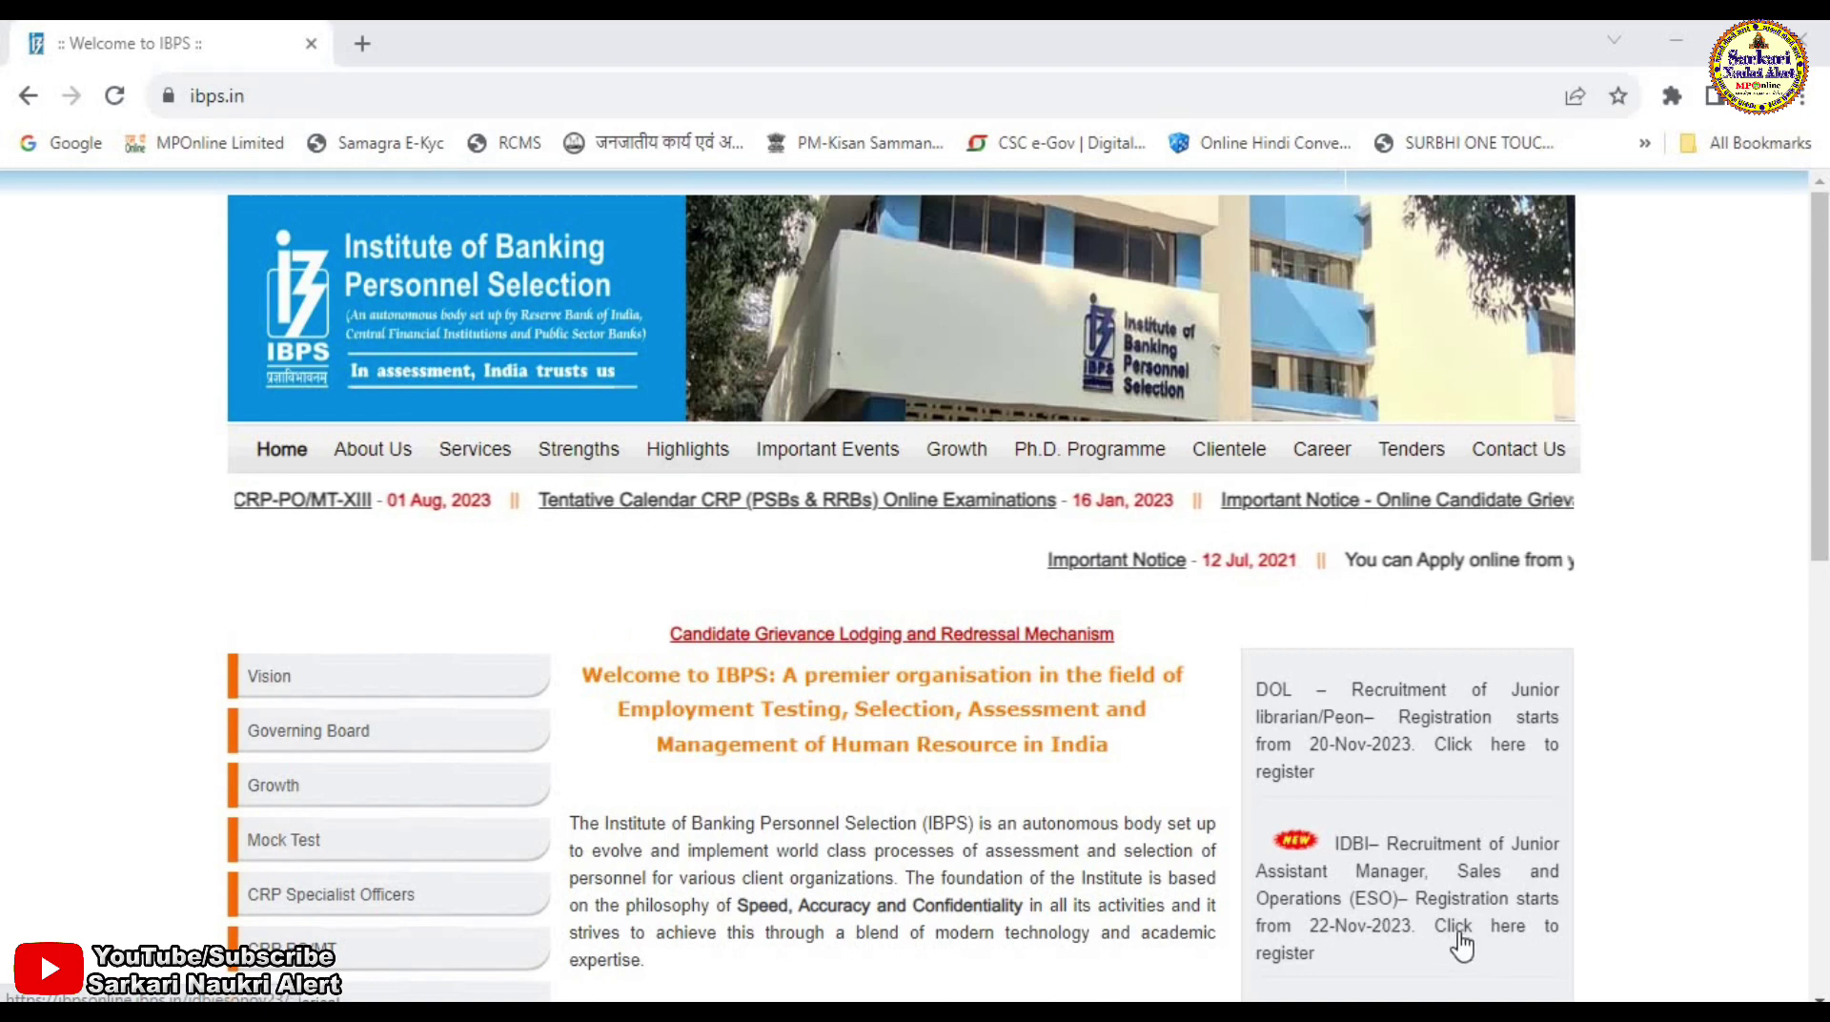
Open the IDBI Junior Assistant Manager and ESO recruitment page, and start a new registration after checking the registration dates
click(1459, 941)
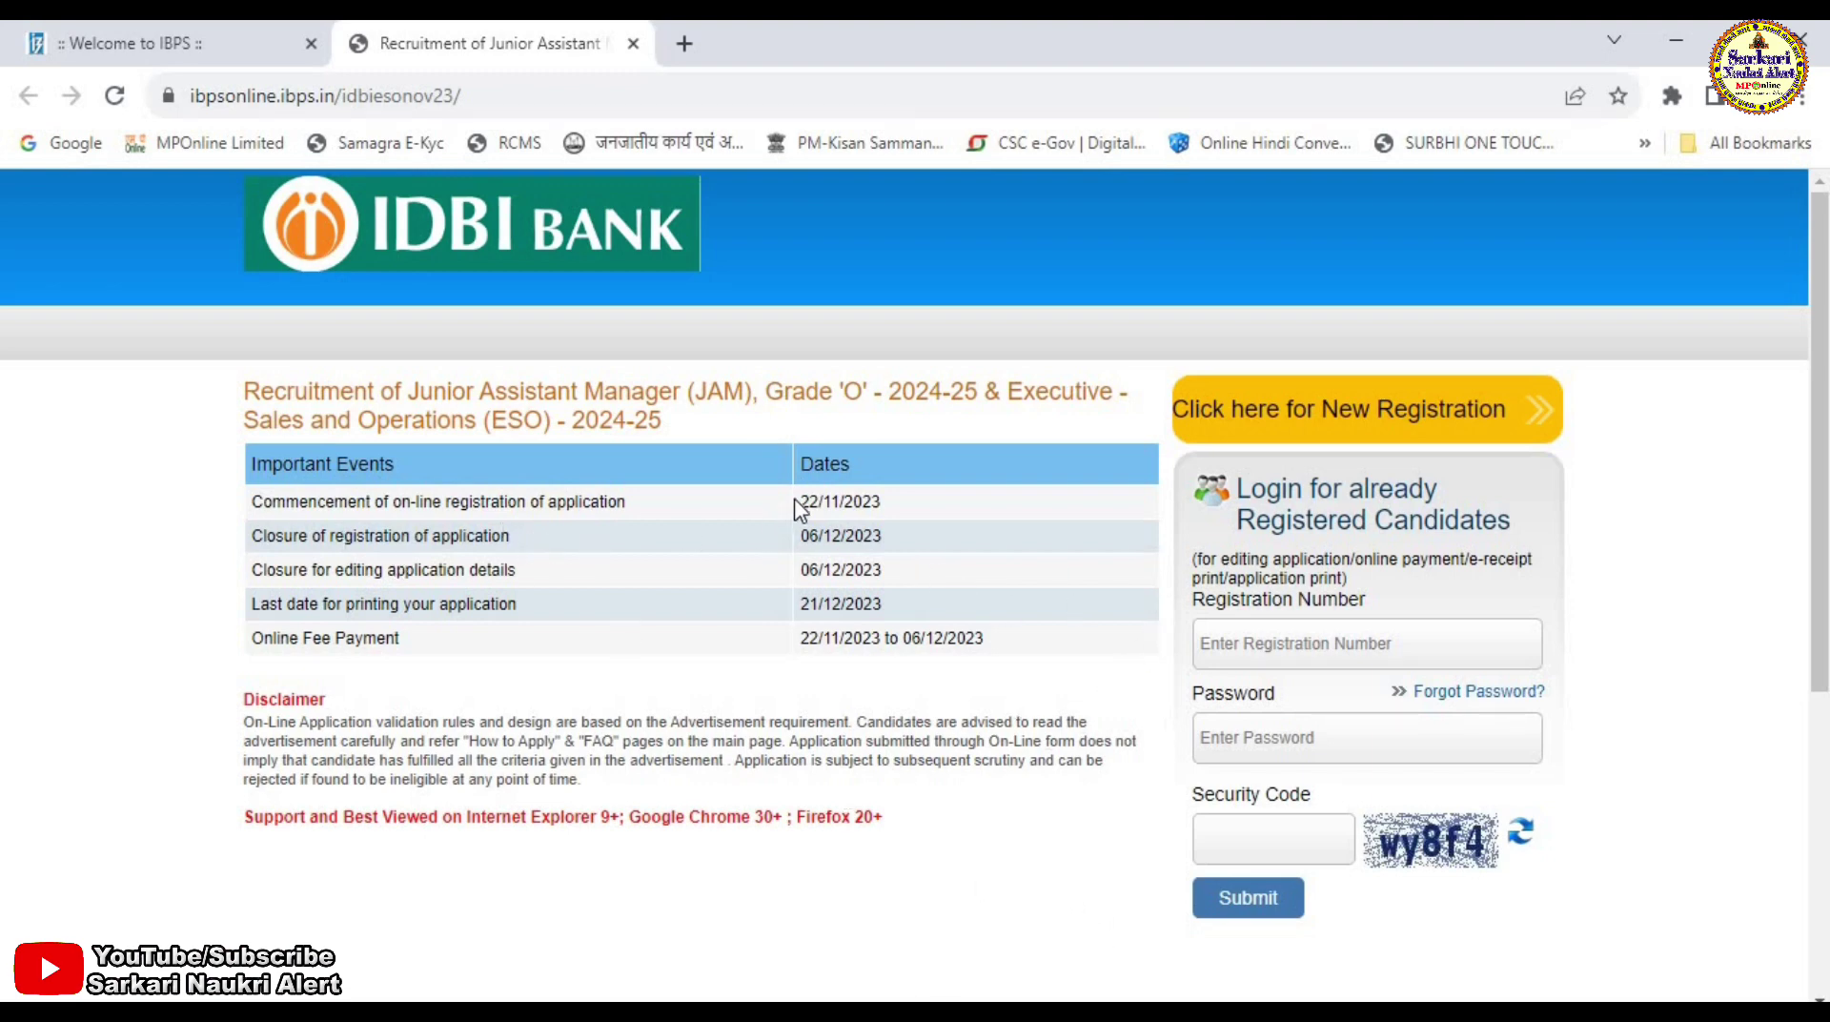
drag(796, 500, 894, 502)
drag(806, 535, 927, 543)
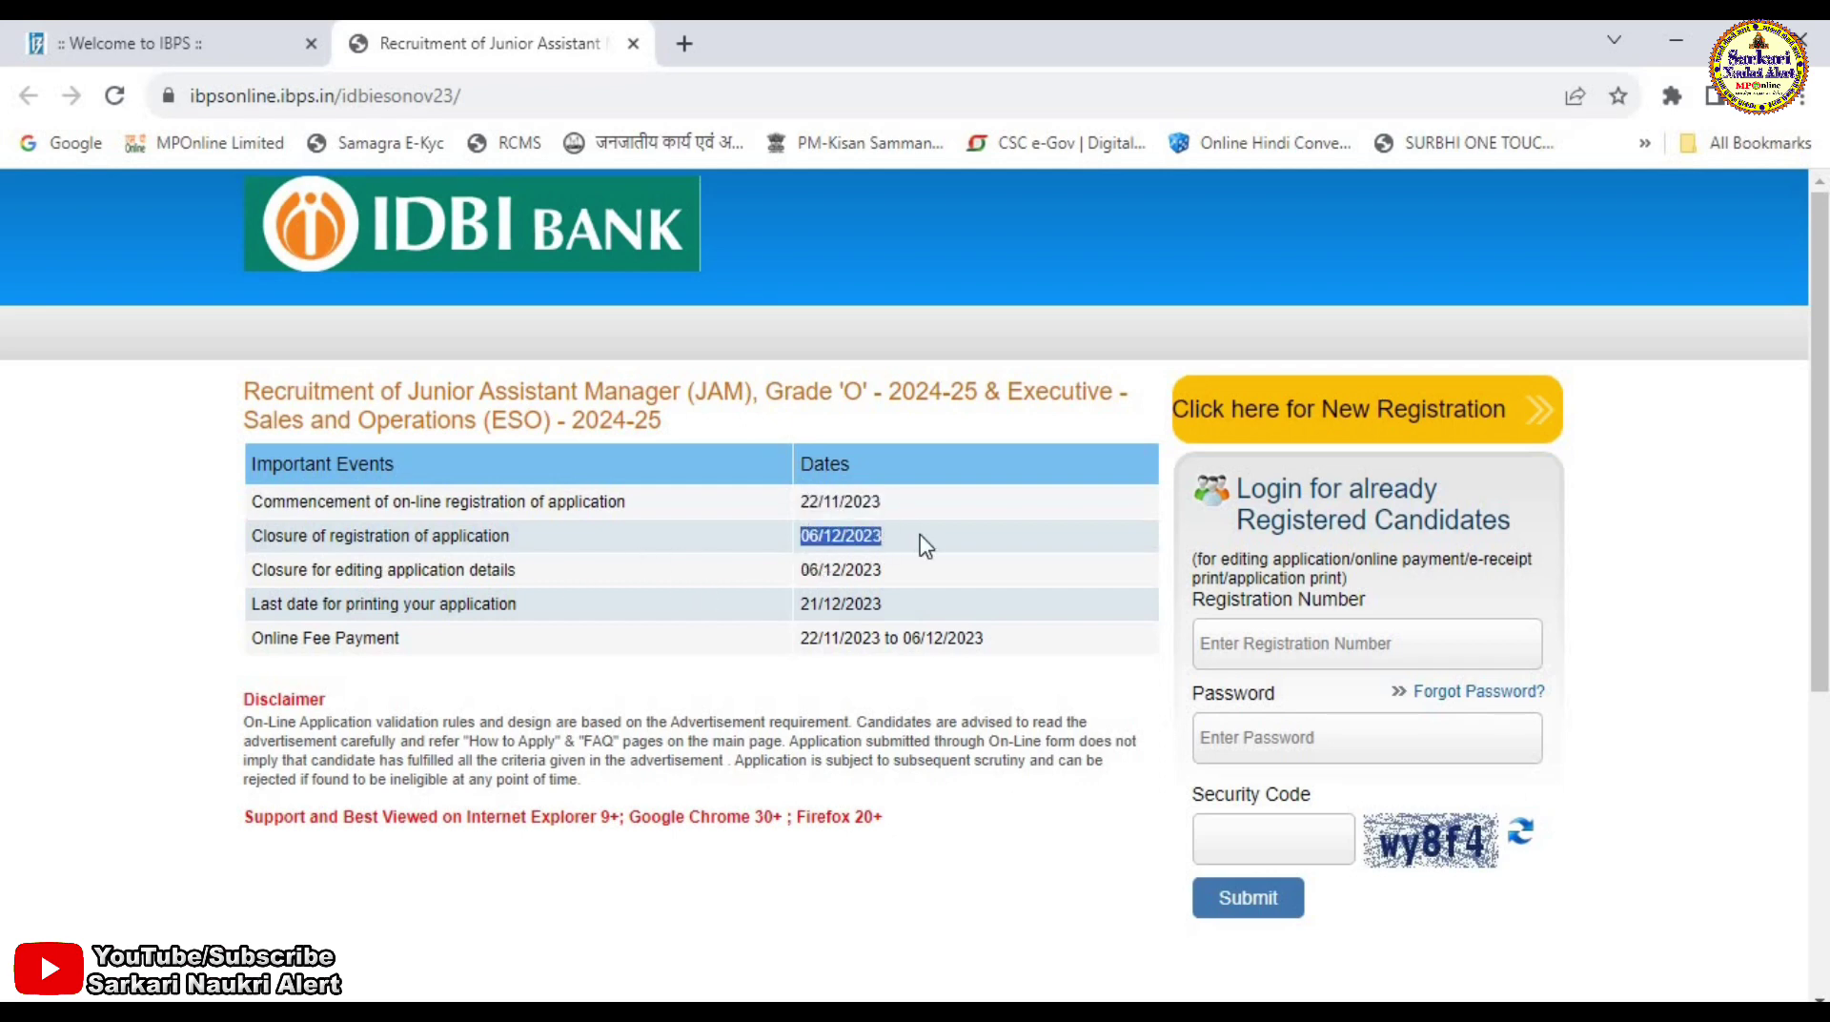
click(915, 890)
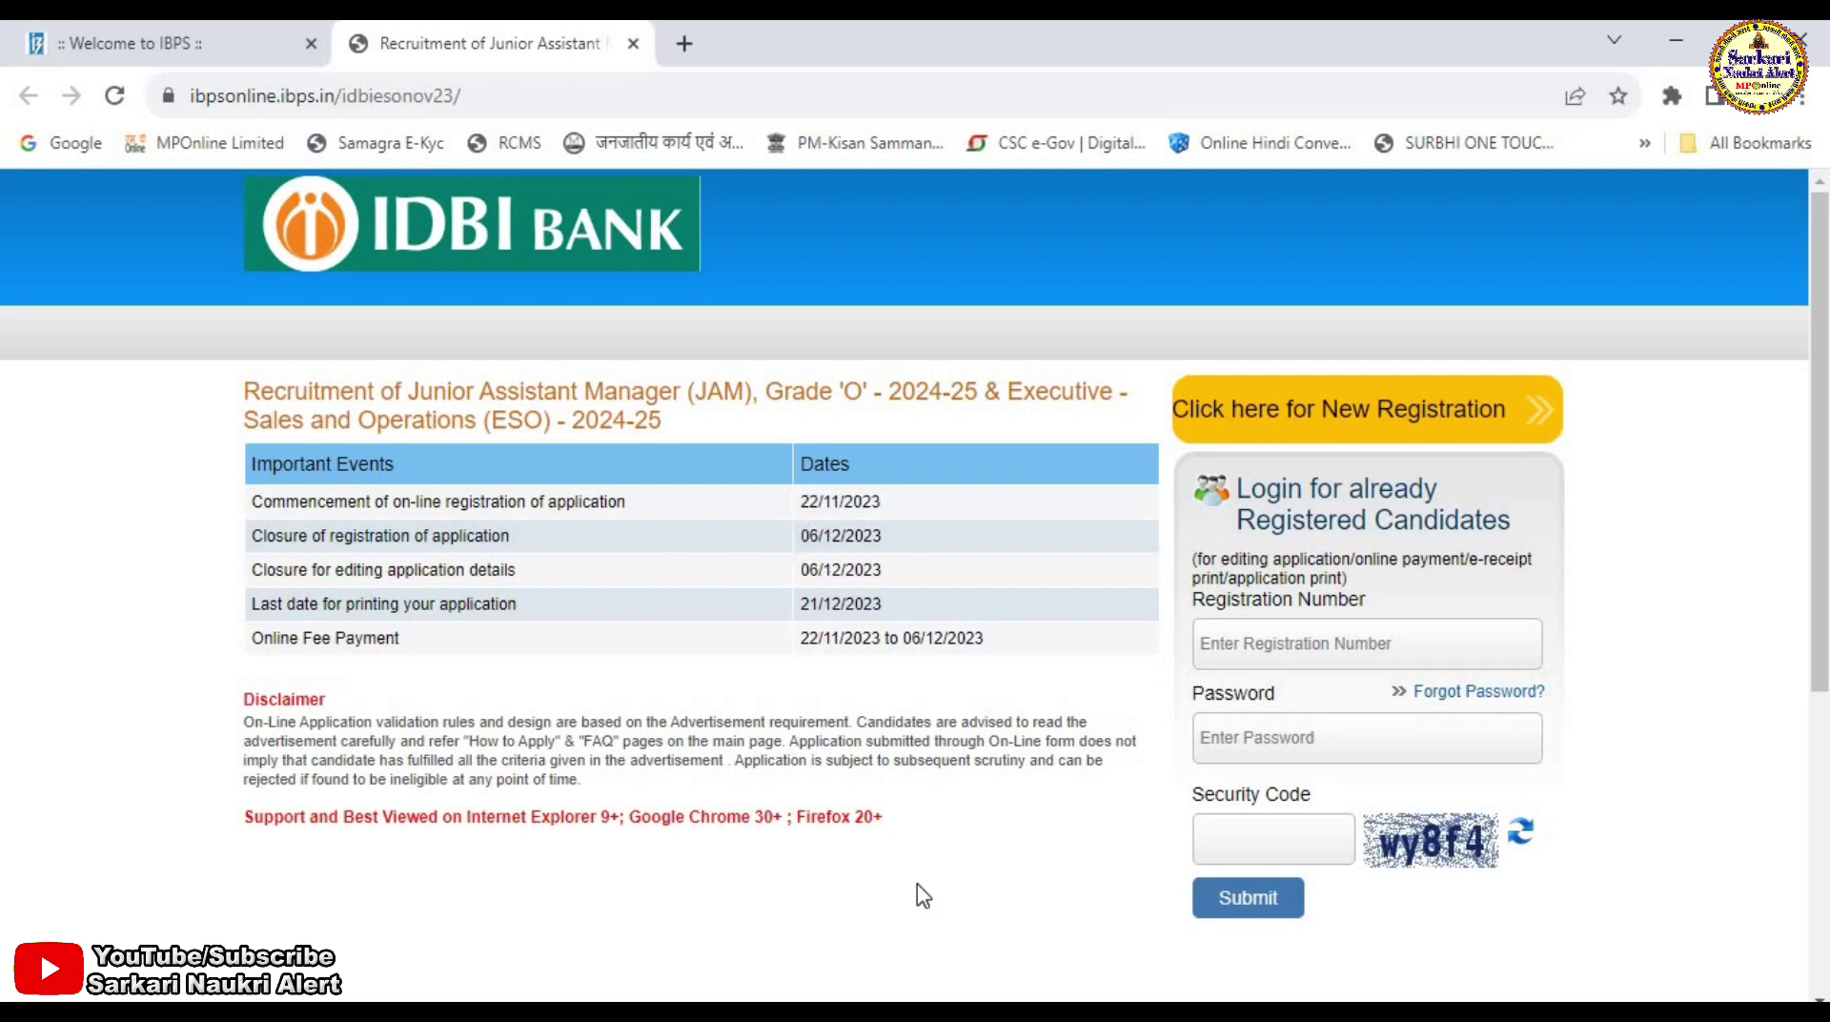
click(1337, 420)
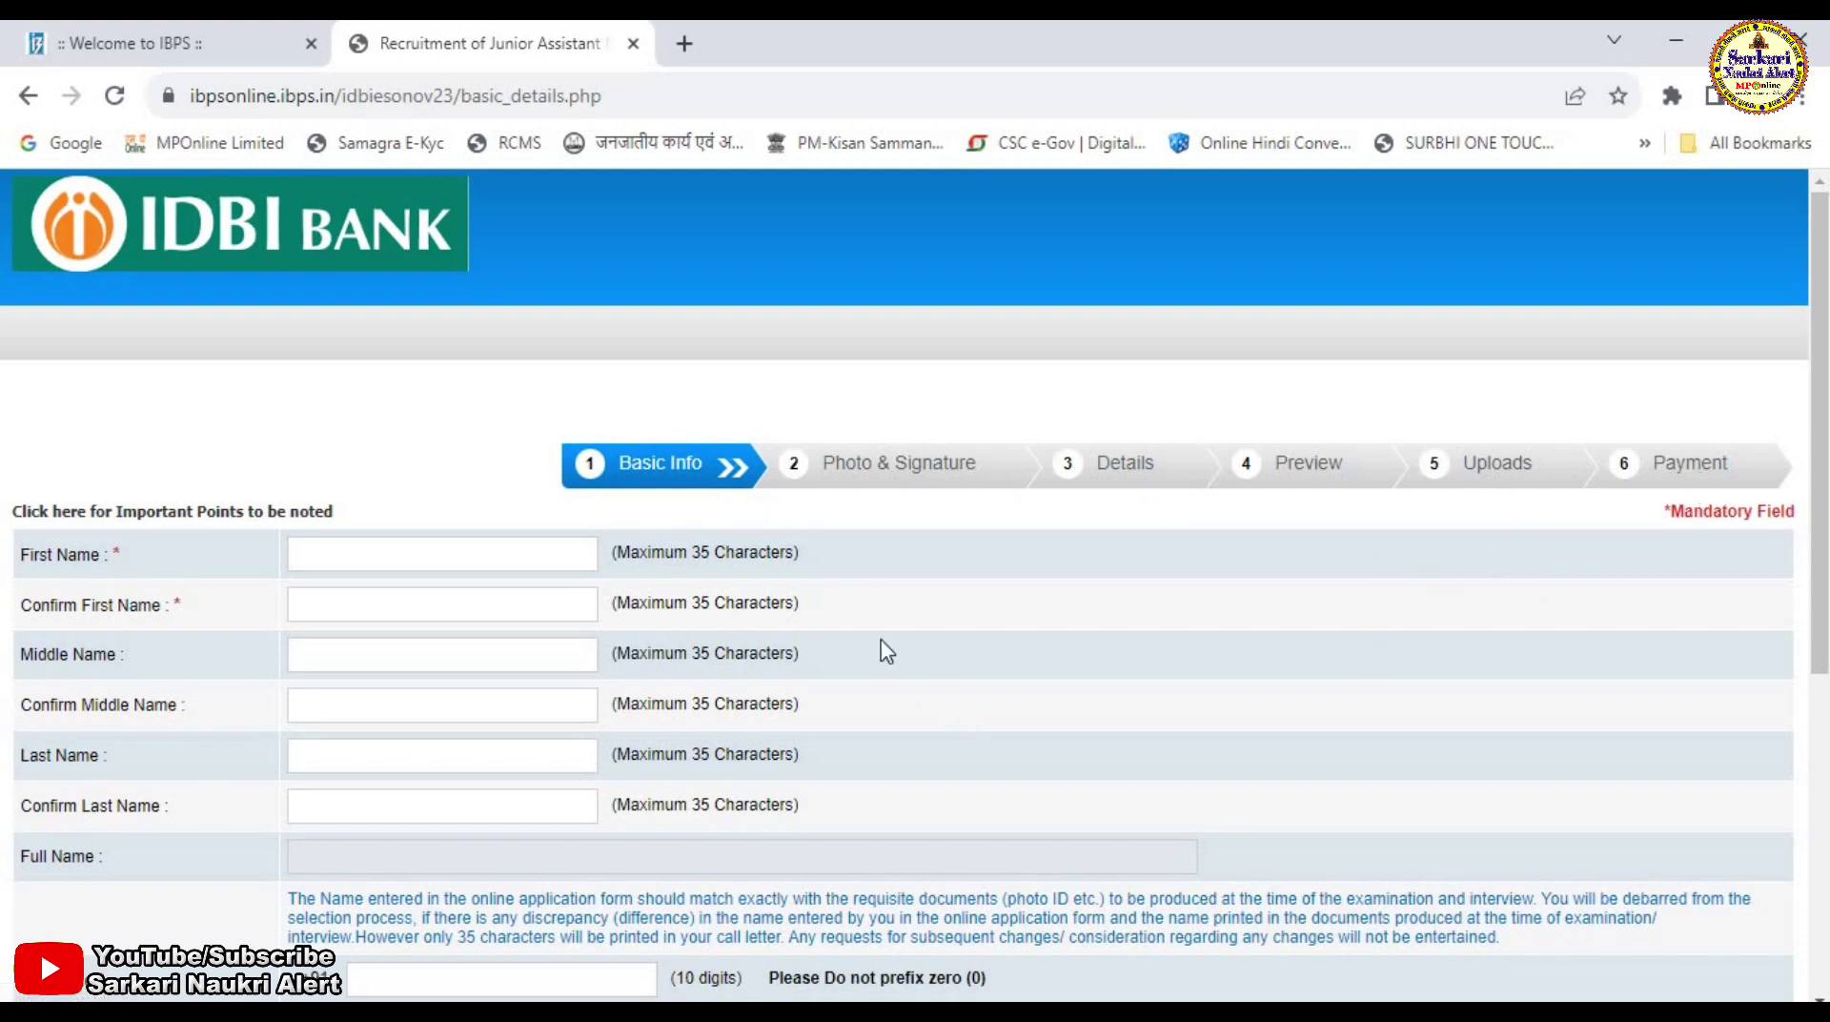
Go through the name, mobile and email fields of the Basic Info form, and save it to continue to Photo & Signature
scroll(794, 544, down, 2)
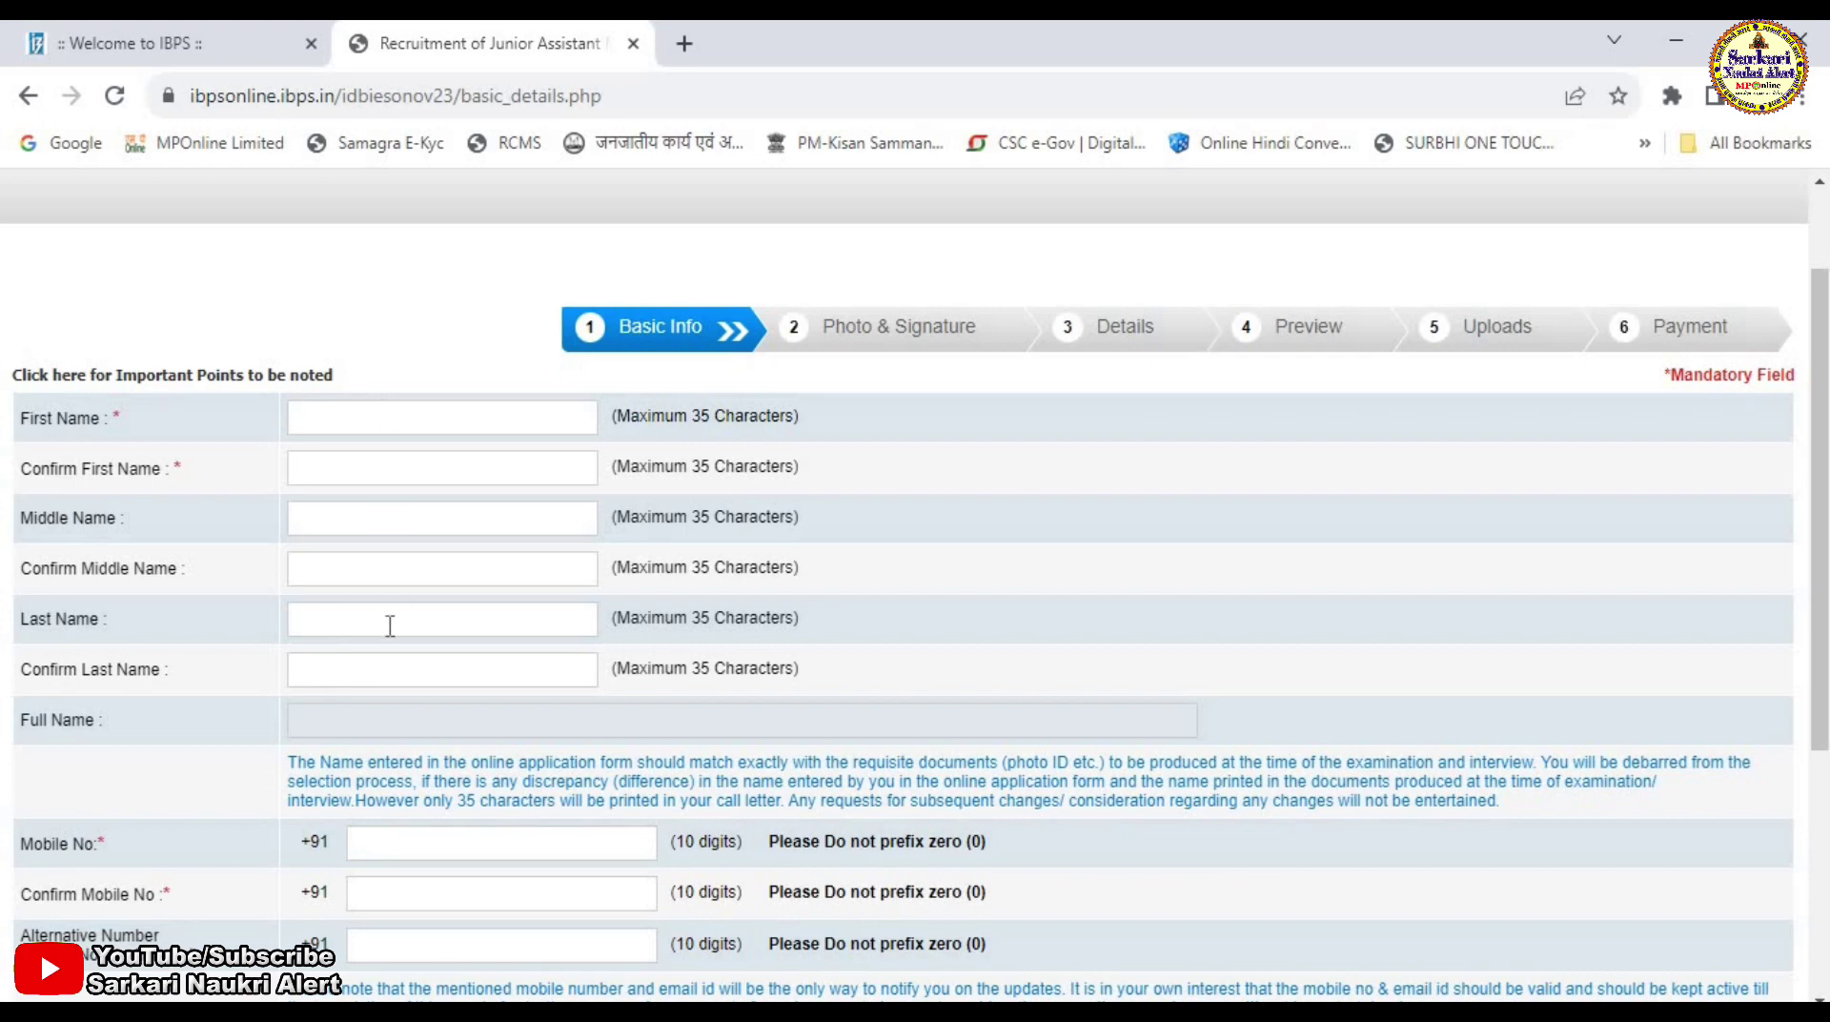
scroll(389, 625, down, 3)
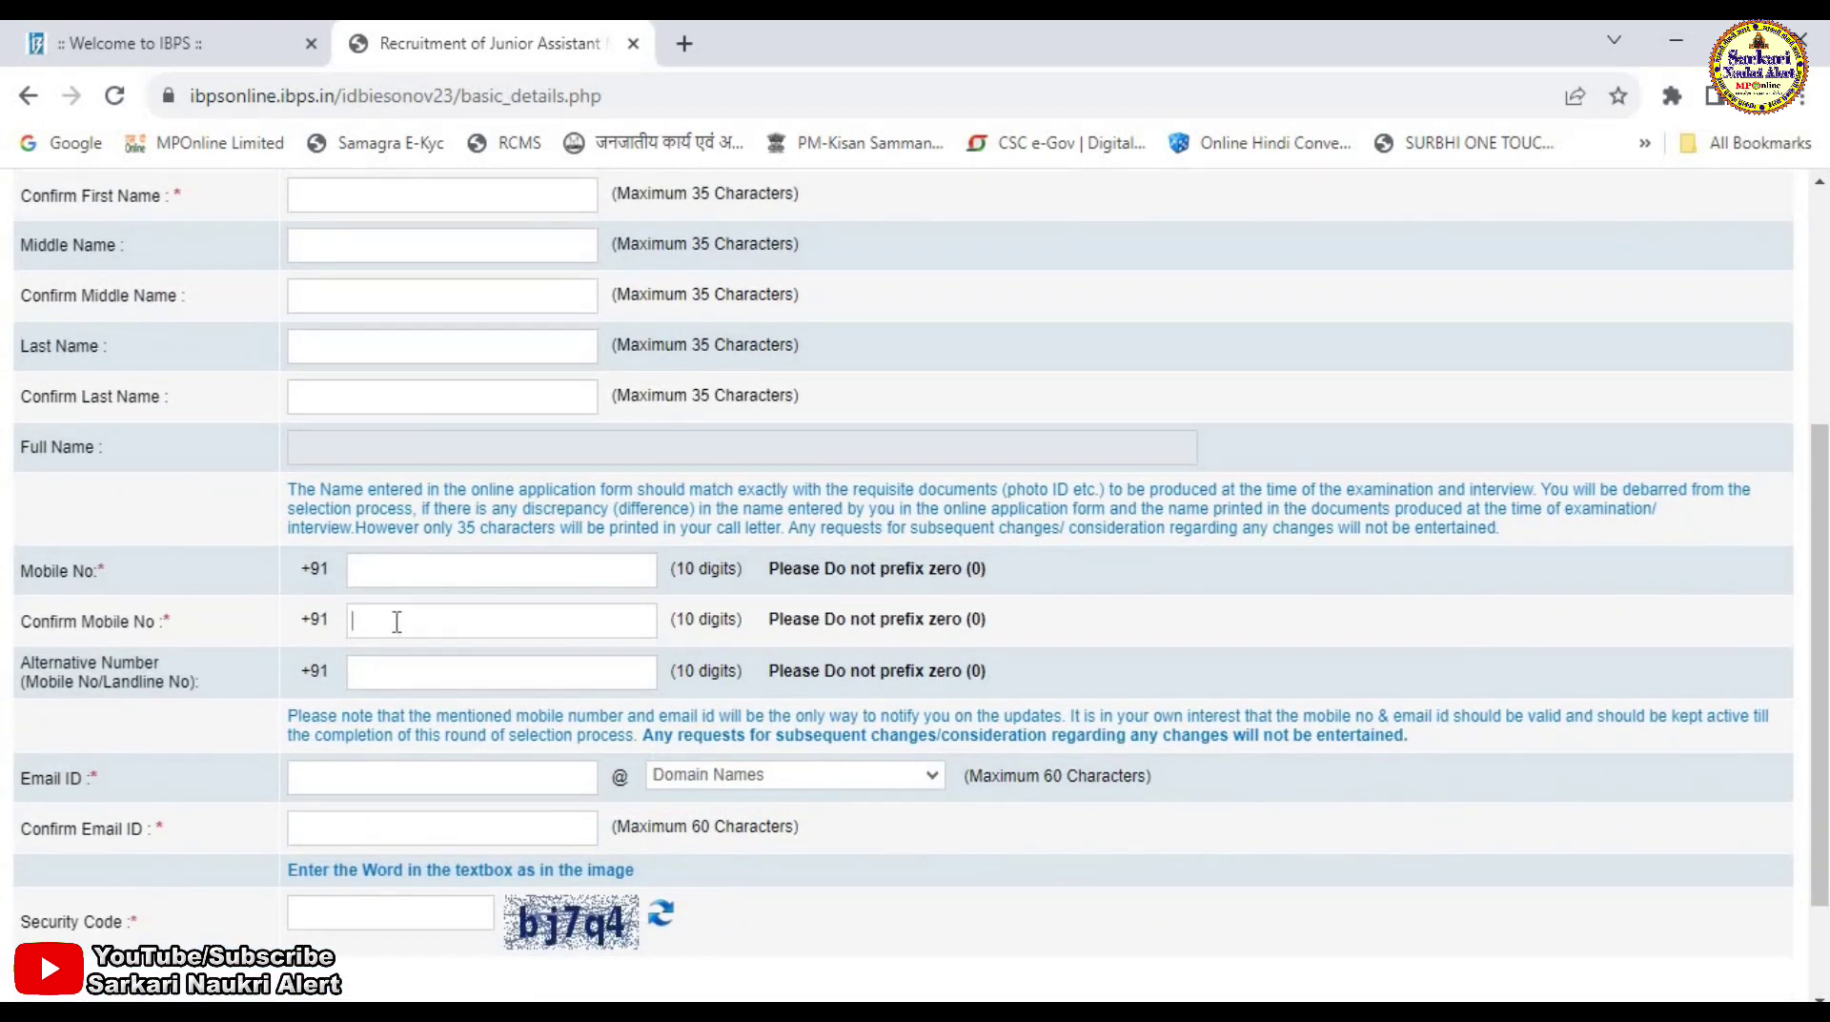
scroll(396, 621, down, 2)
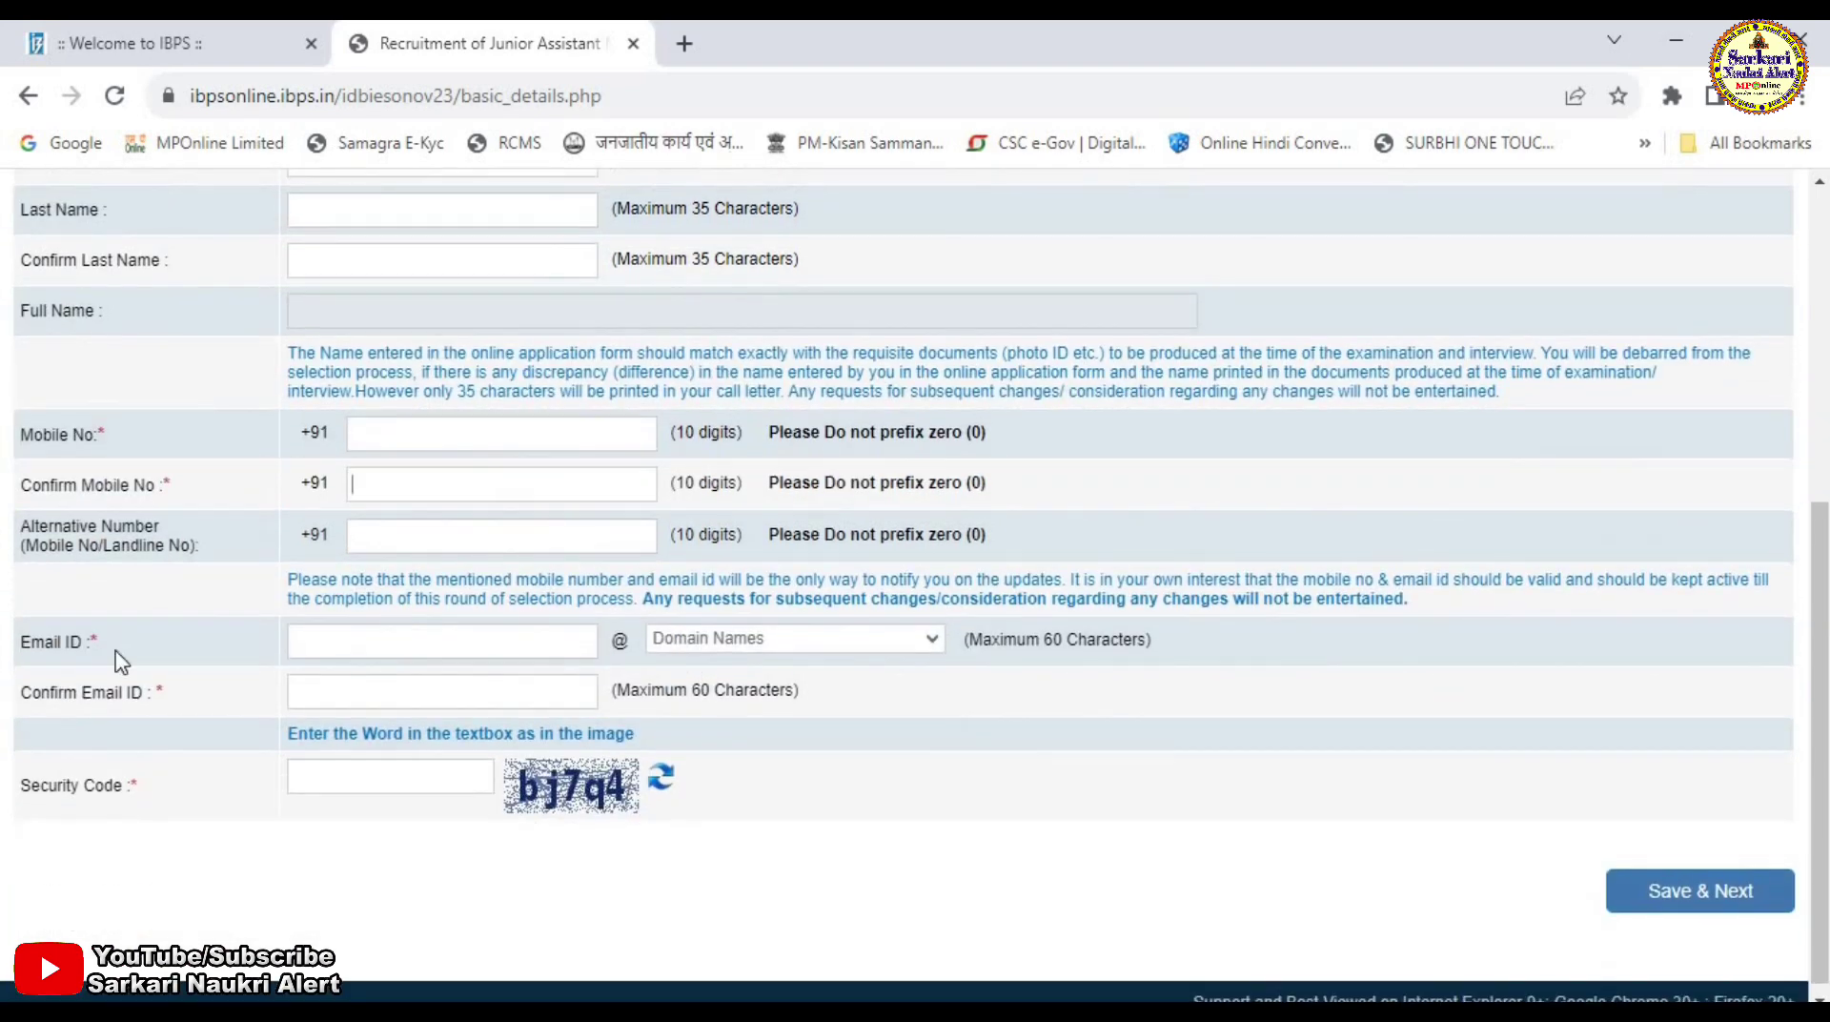
click(407, 700)
click(1650, 902)
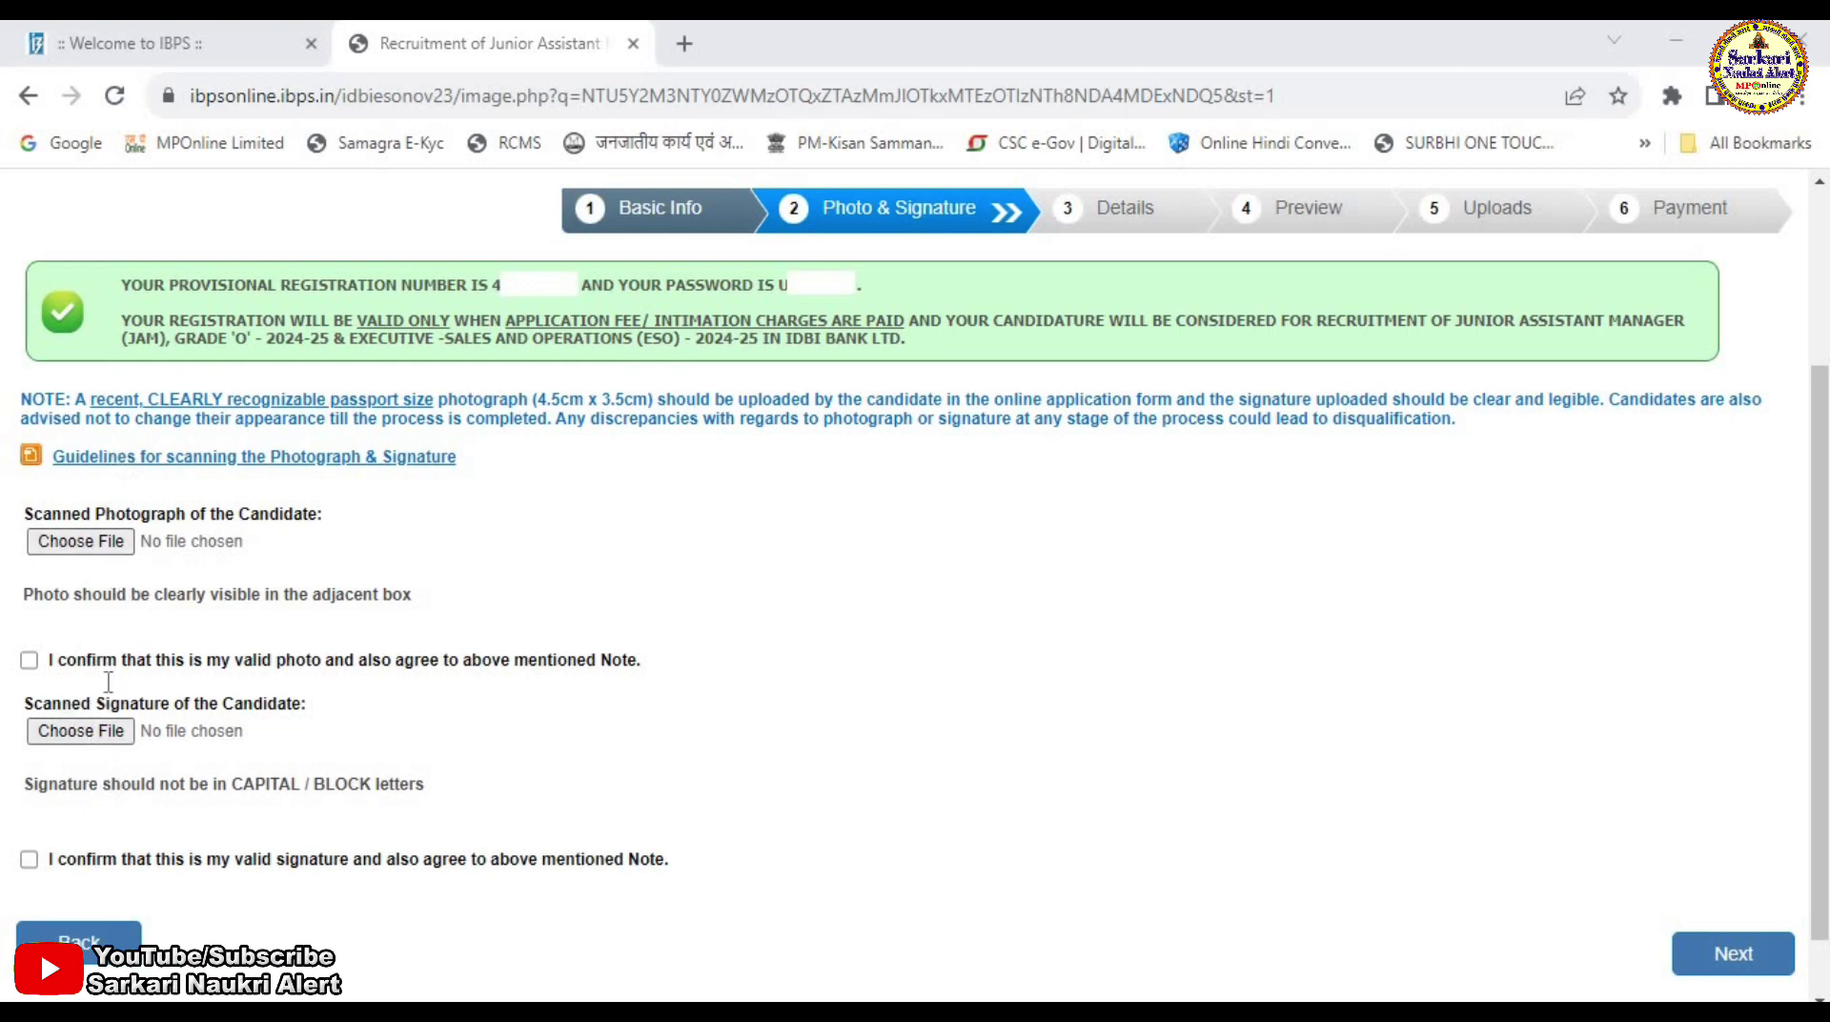
Accept the valid photo and valid signature declarations, and open the file selection for the candidate's scanned photograph
click(29, 660)
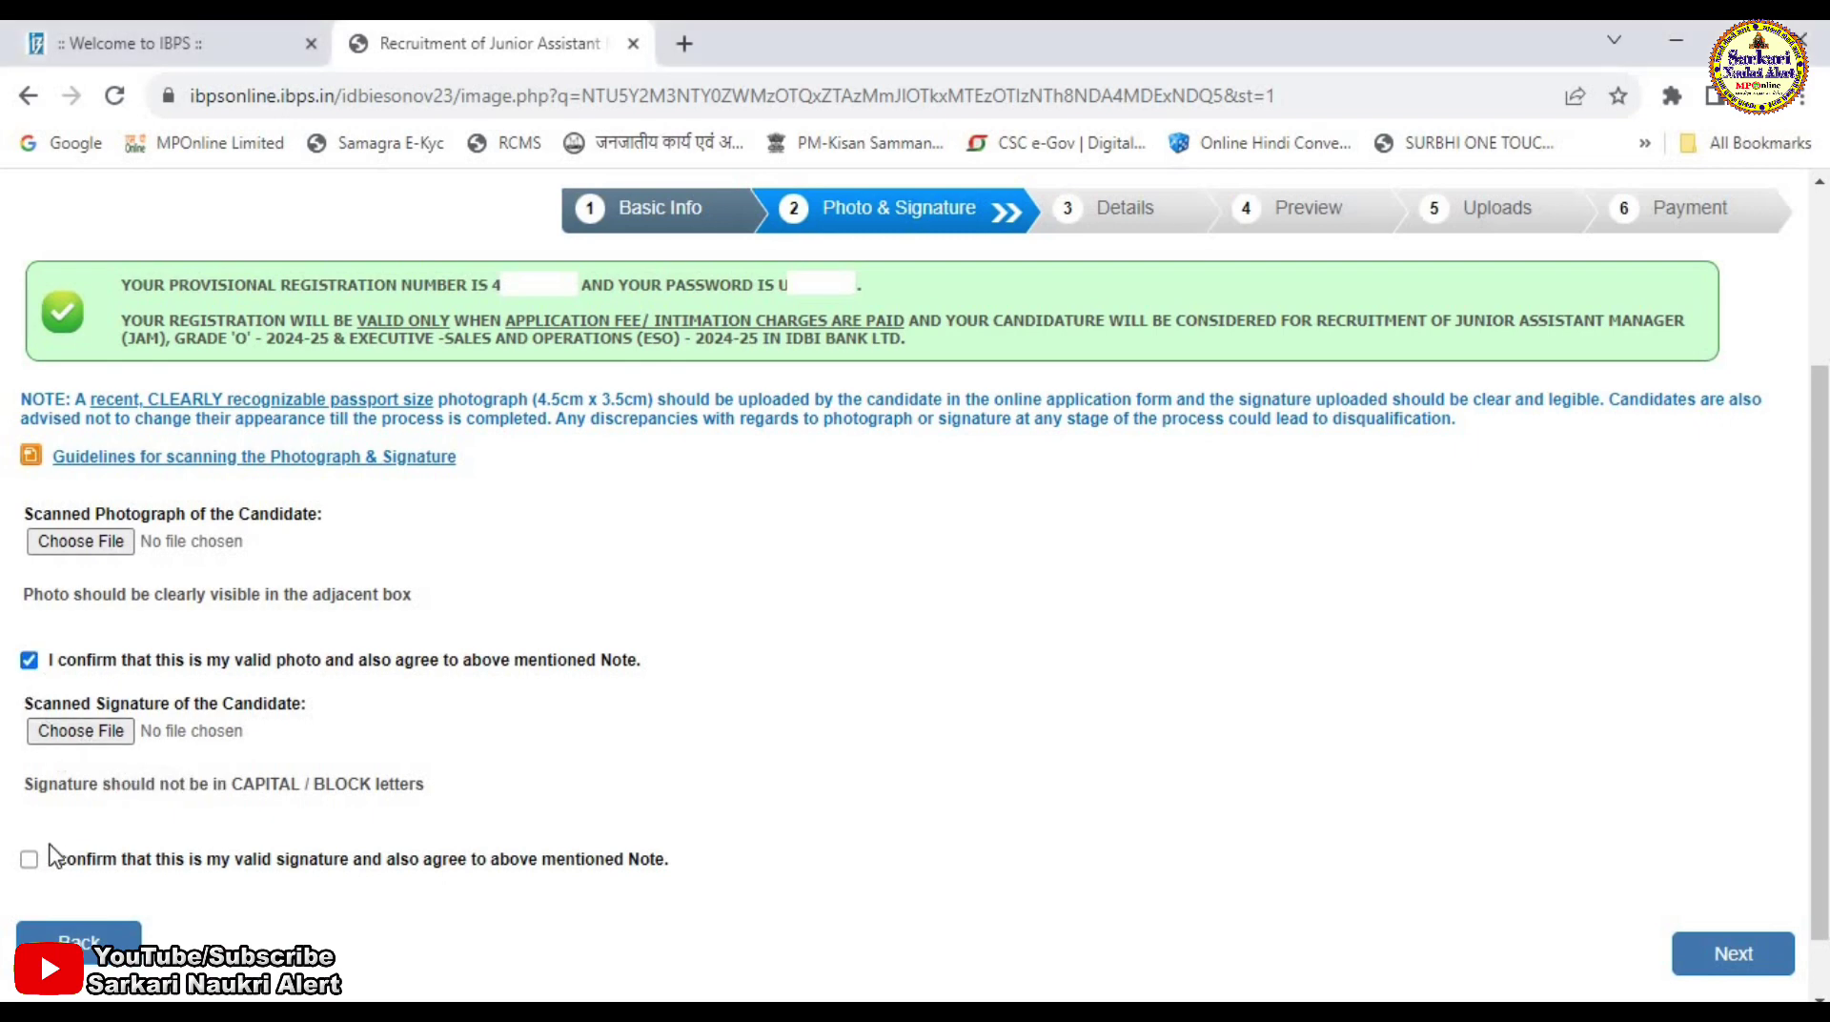
click(29, 859)
click(107, 550)
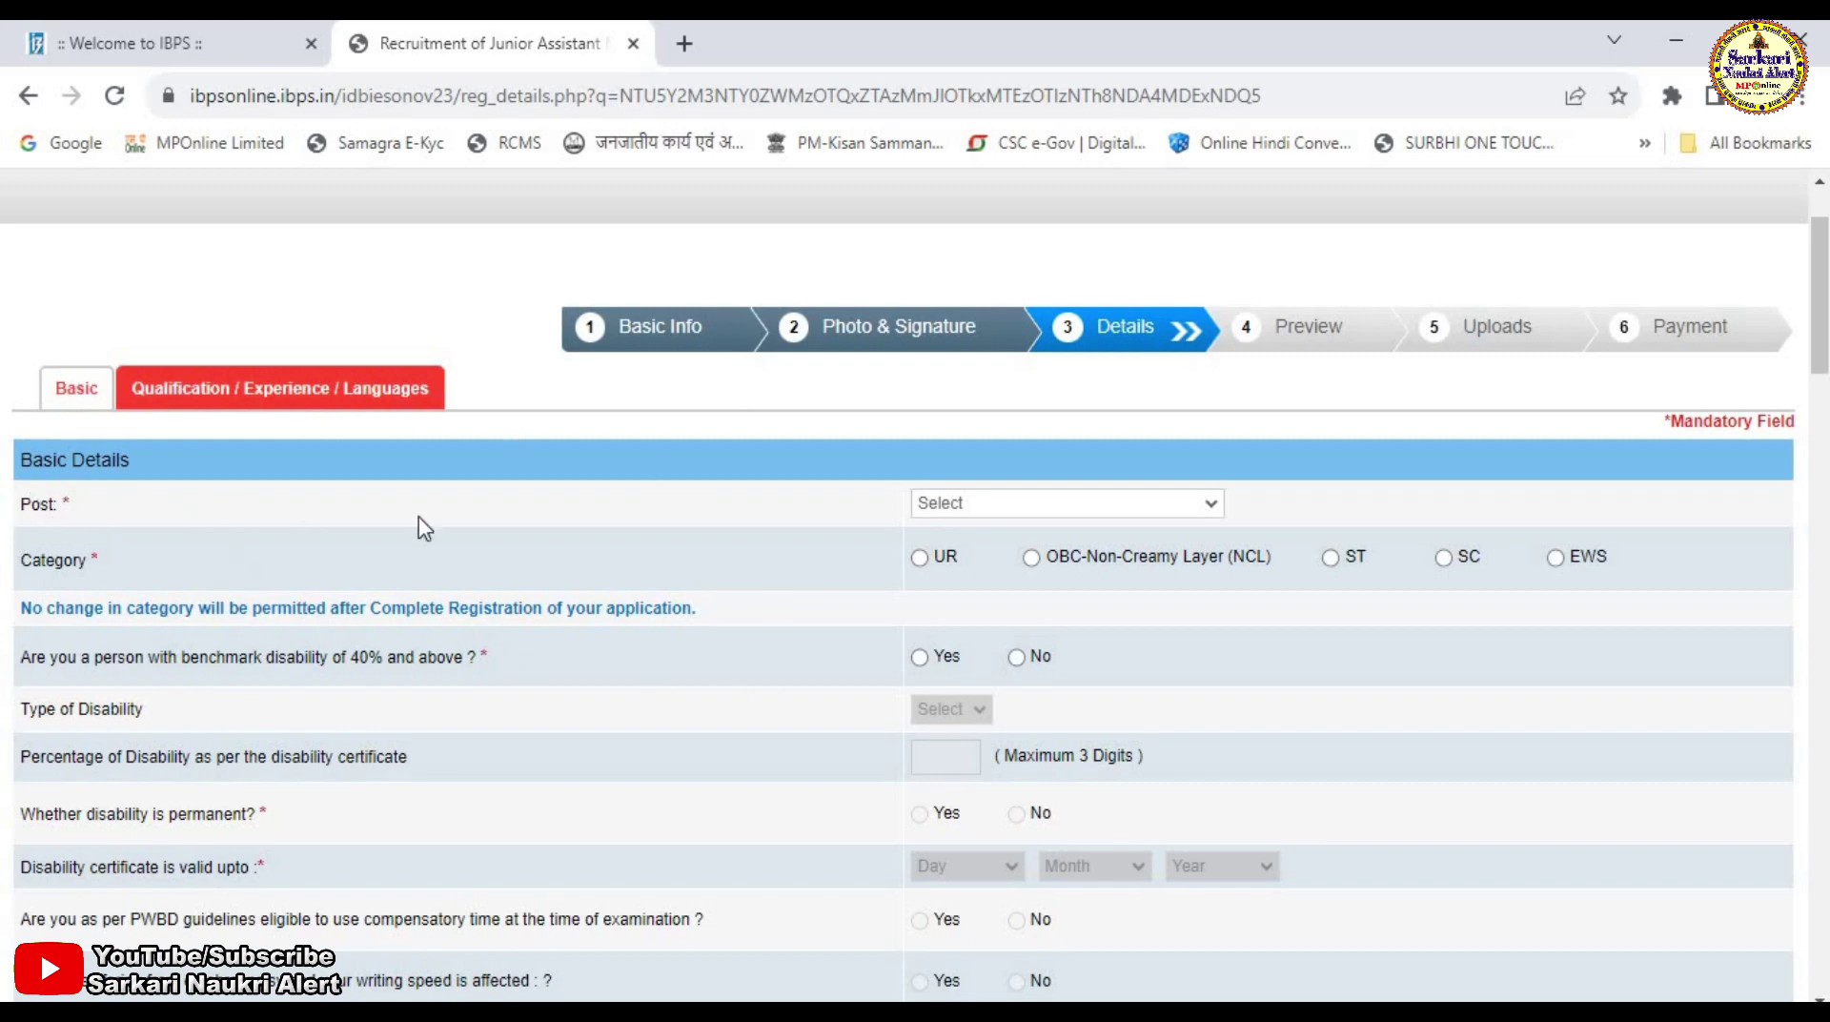
Choose Junior Assistant Manager (JAM) as the post and OBC-Non-Creamy Layer (NCL) as the category
click(1054, 506)
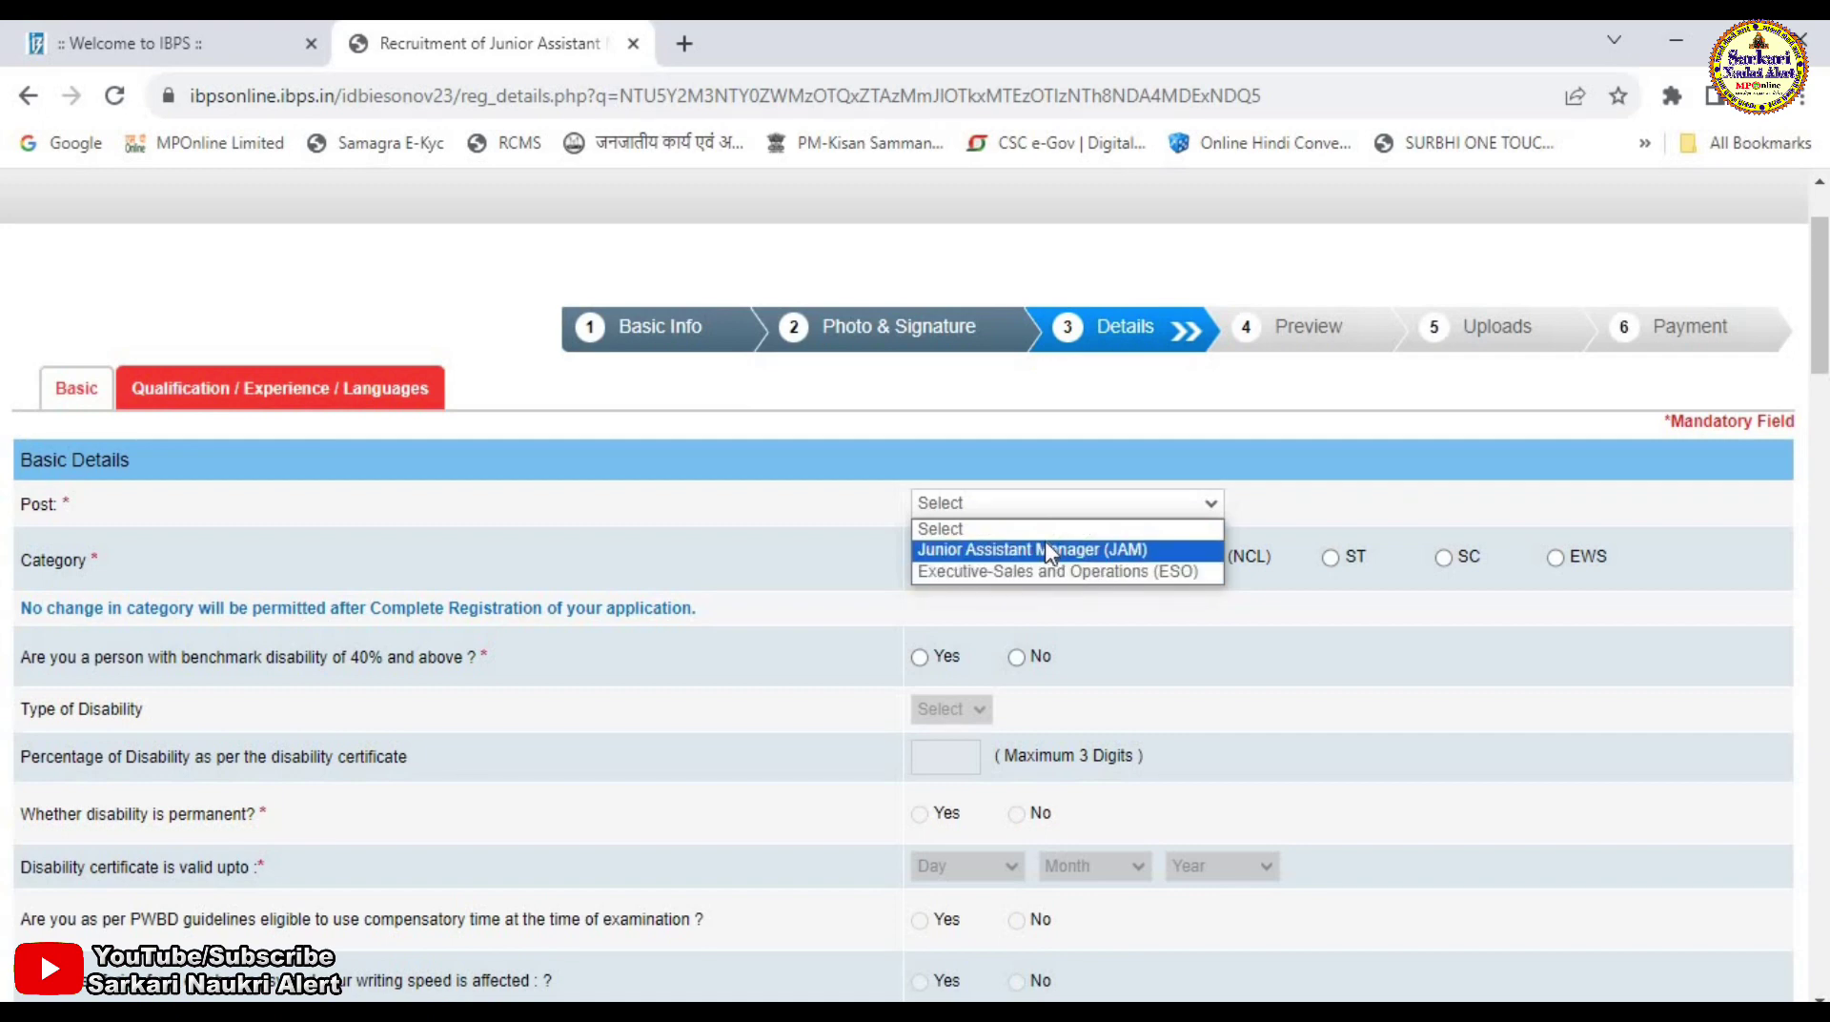
click(1045, 540)
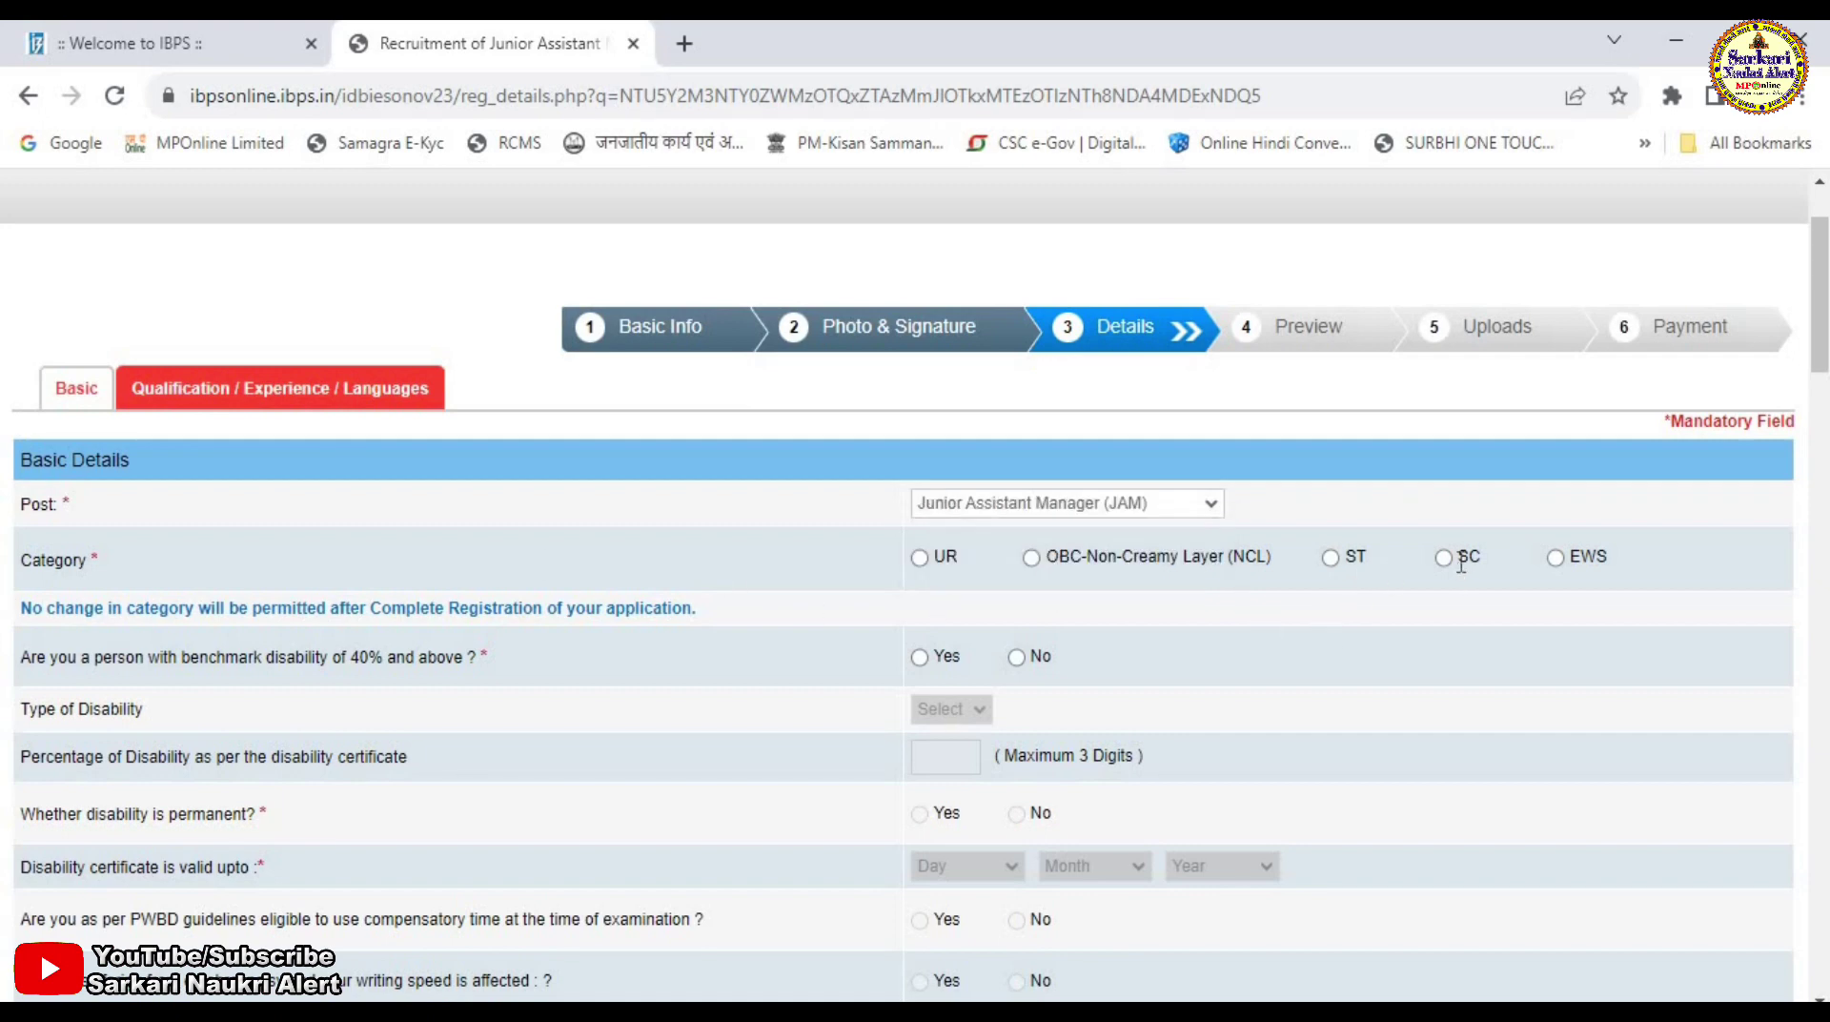
click(1029, 559)
click(1157, 388)
Answer No to having a specified disability under sec 2(s) of the RPwD Act, 2016 with difficulty in writing
scroll(1078, 763, down, 6)
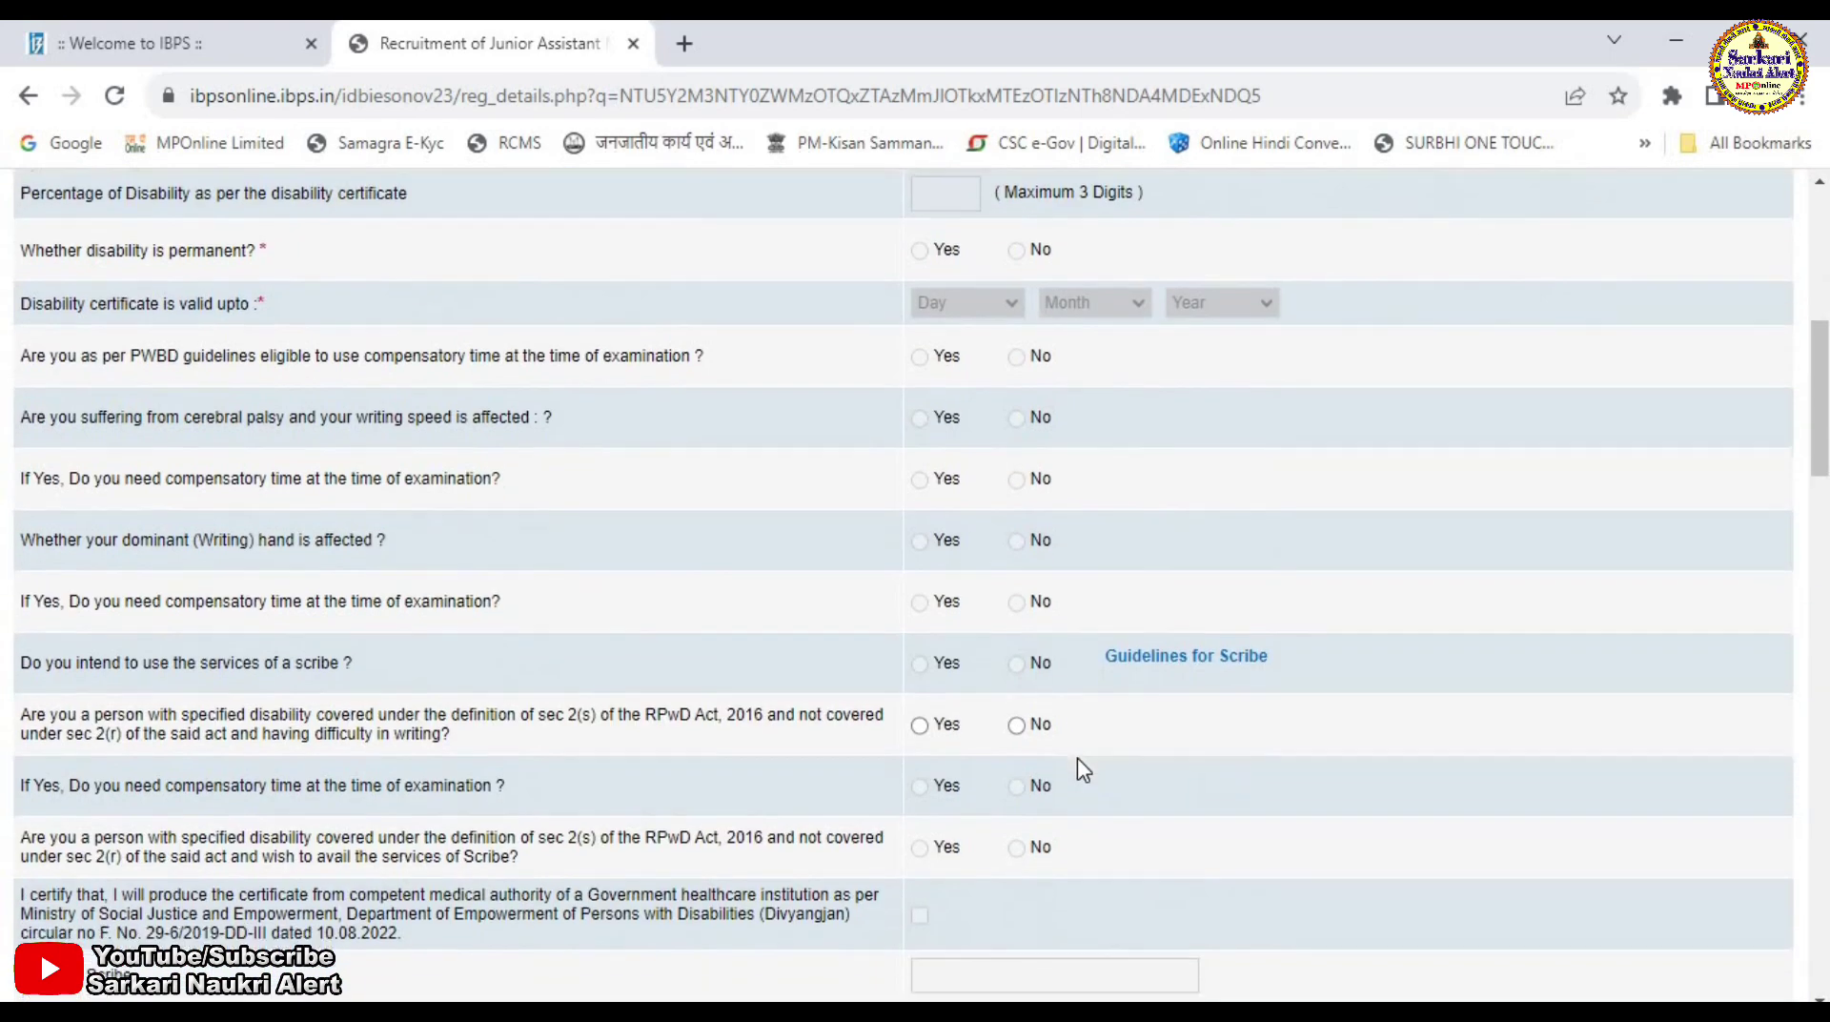
scroll(1079, 759, down, 1)
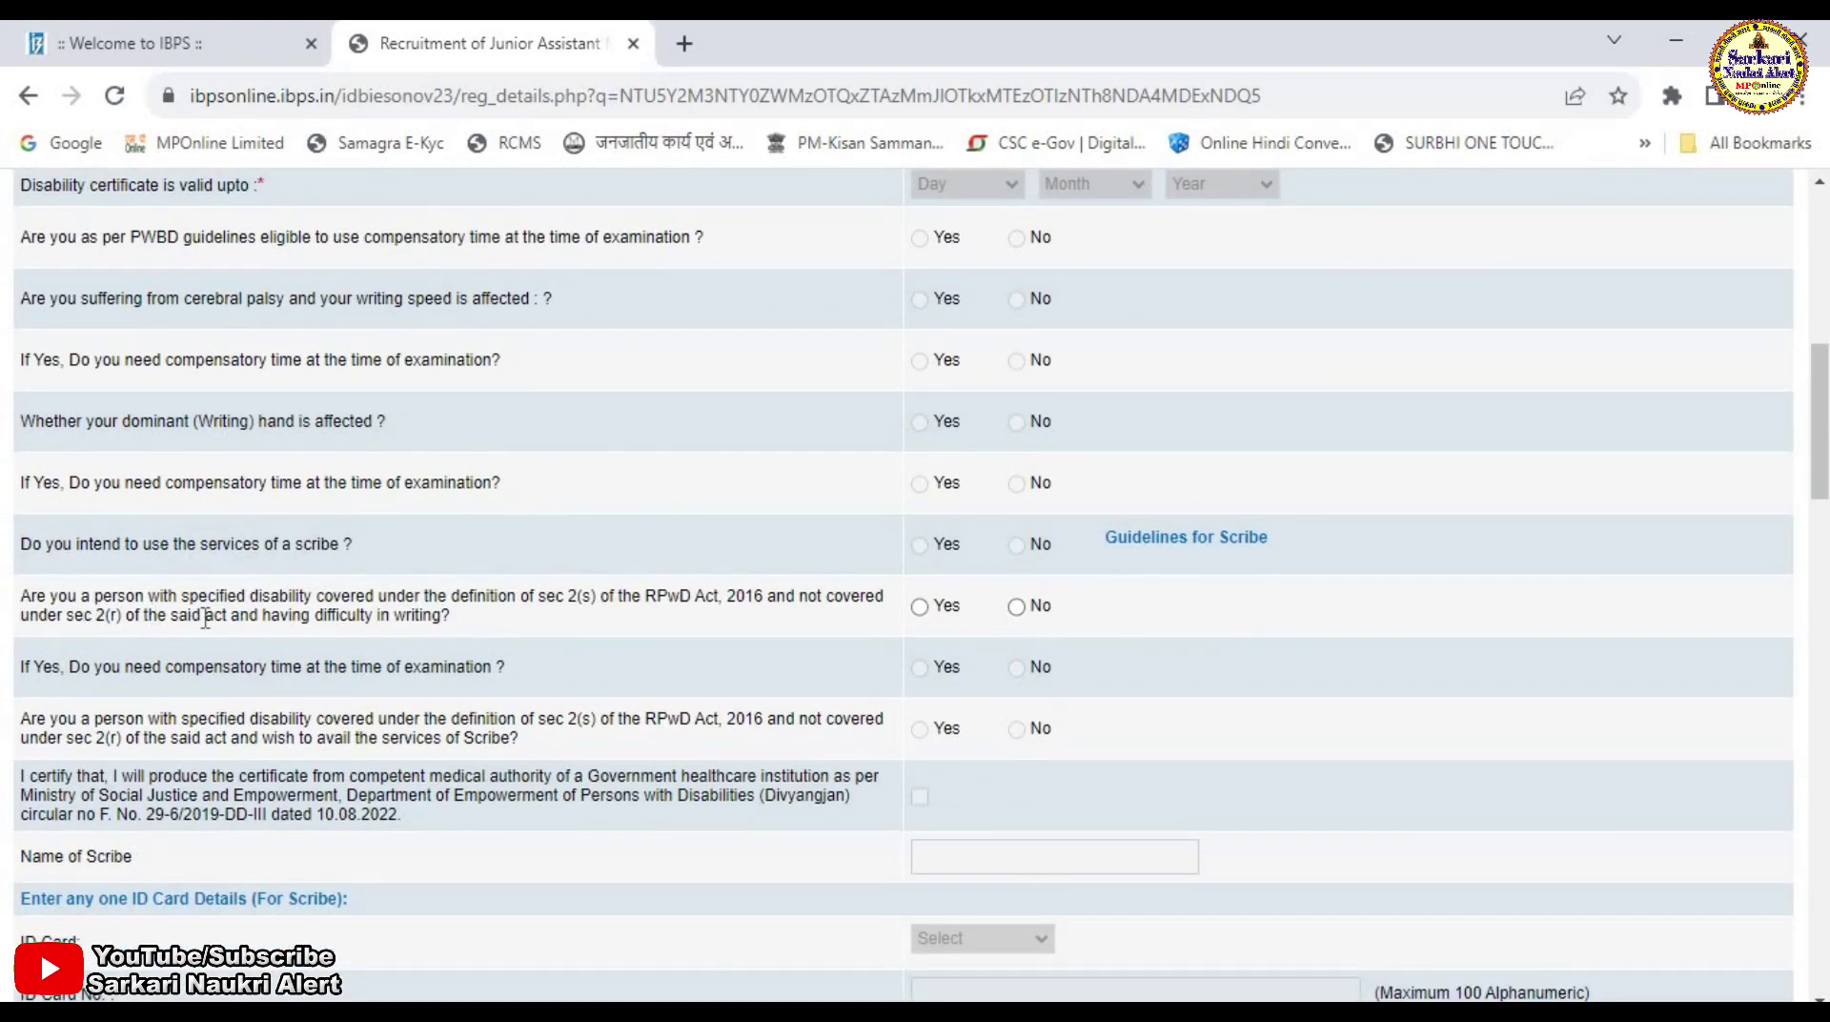
click(1016, 606)
Set the religion to Hindu, and answer No to the 1984 riots, religious minority community and ex-serviceman questions
scroll(1219, 700, down, 6)
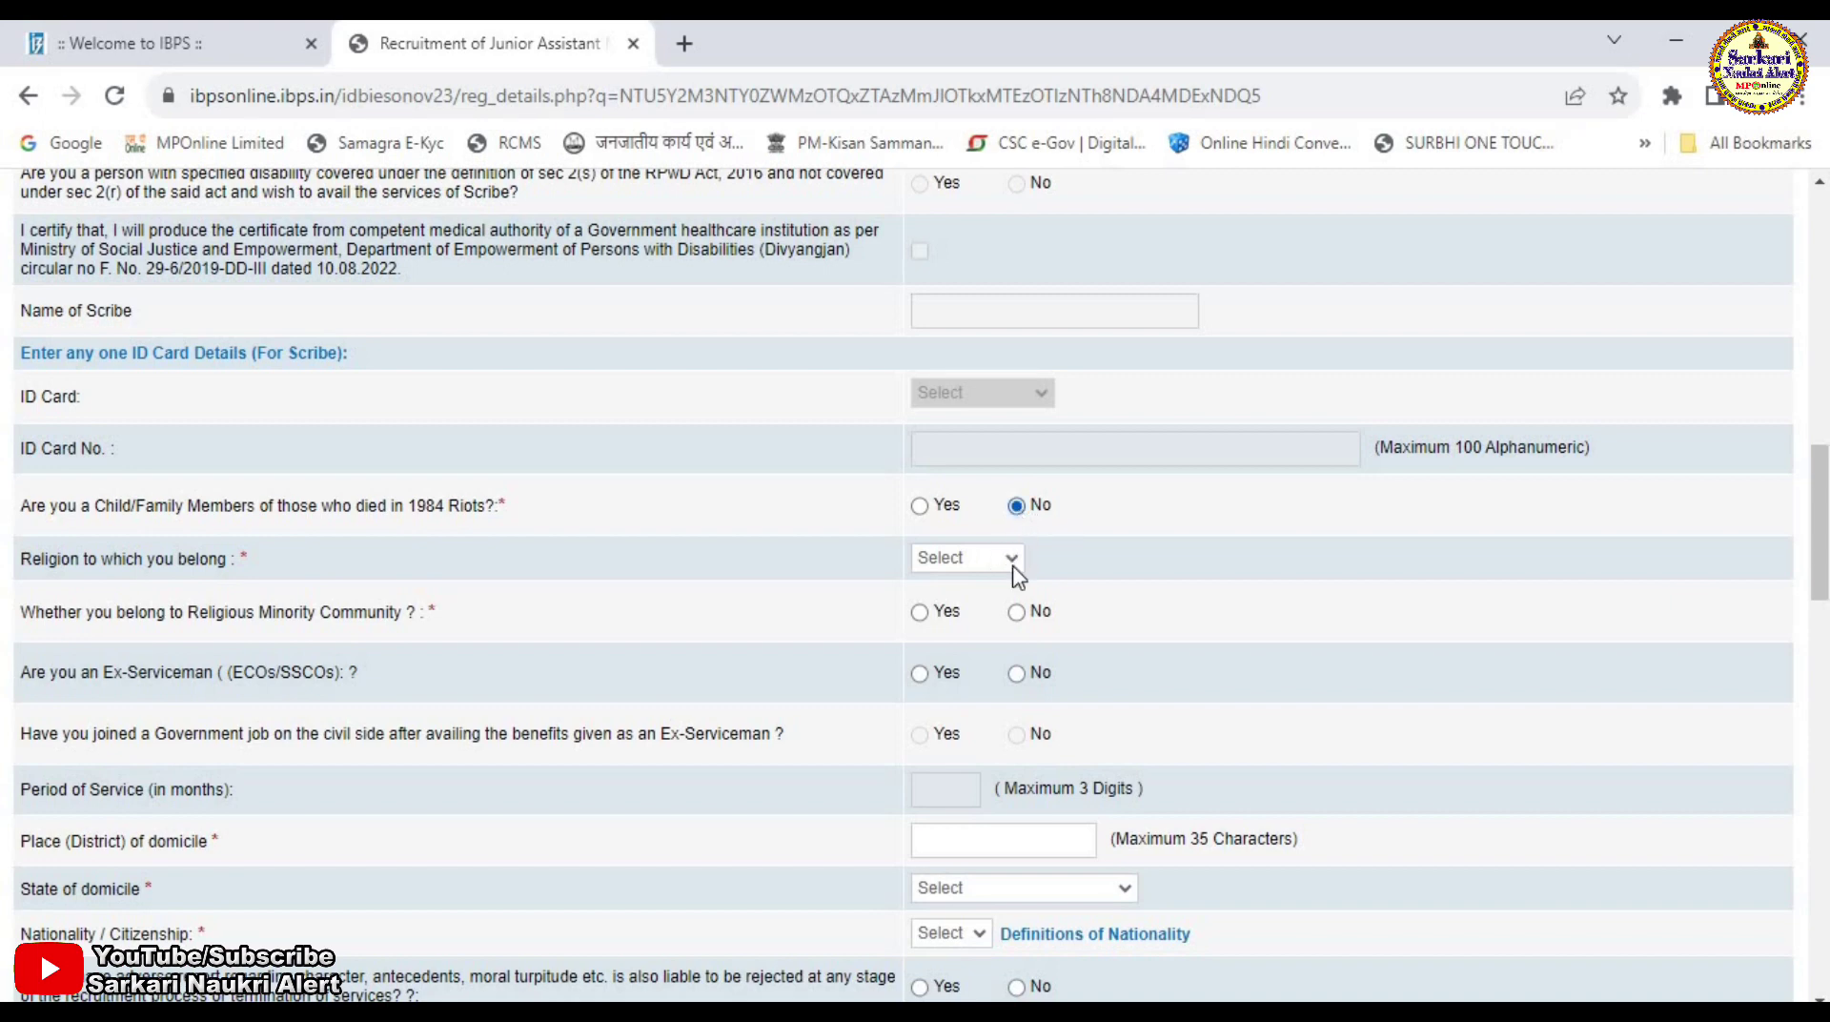
click(958, 570)
click(953, 648)
click(1017, 612)
click(1017, 674)
Fill in the domicile with district DHAR and state MADHYA PRADESH, and set the nationality to Indian
scroll(1178, 685, down, 3)
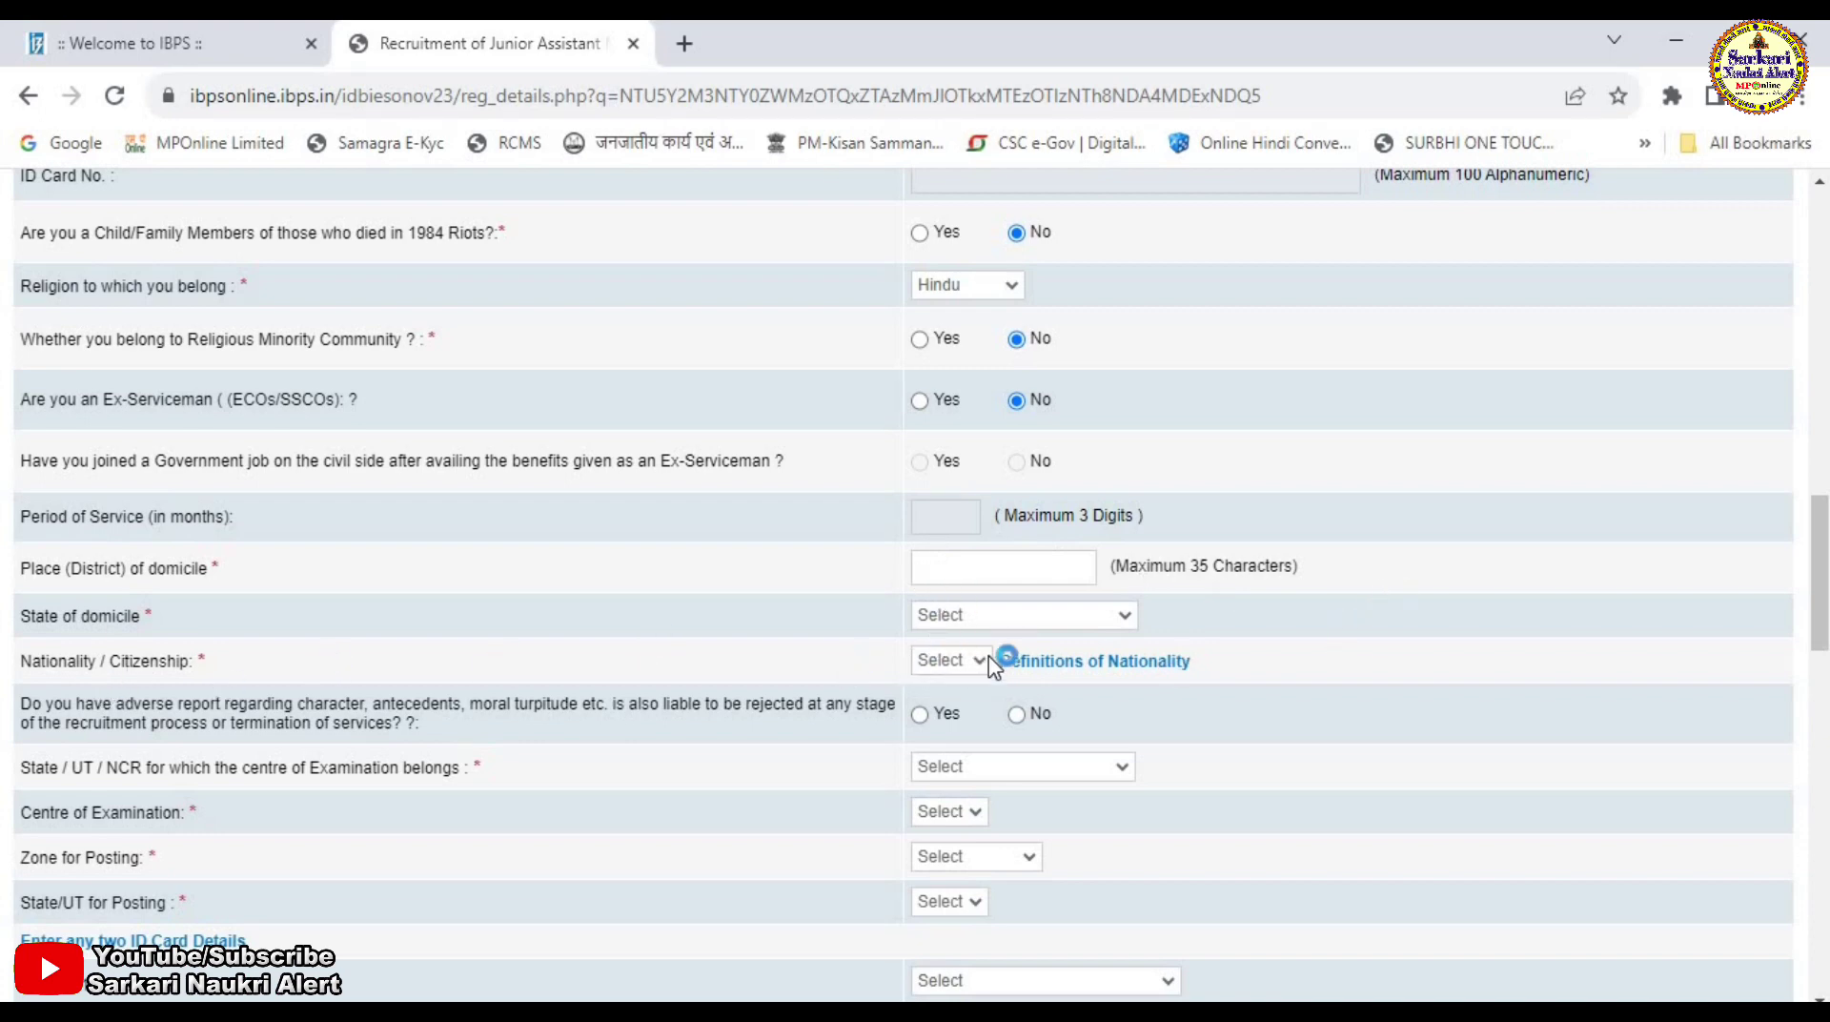
click(1017, 615)
click(138, 627)
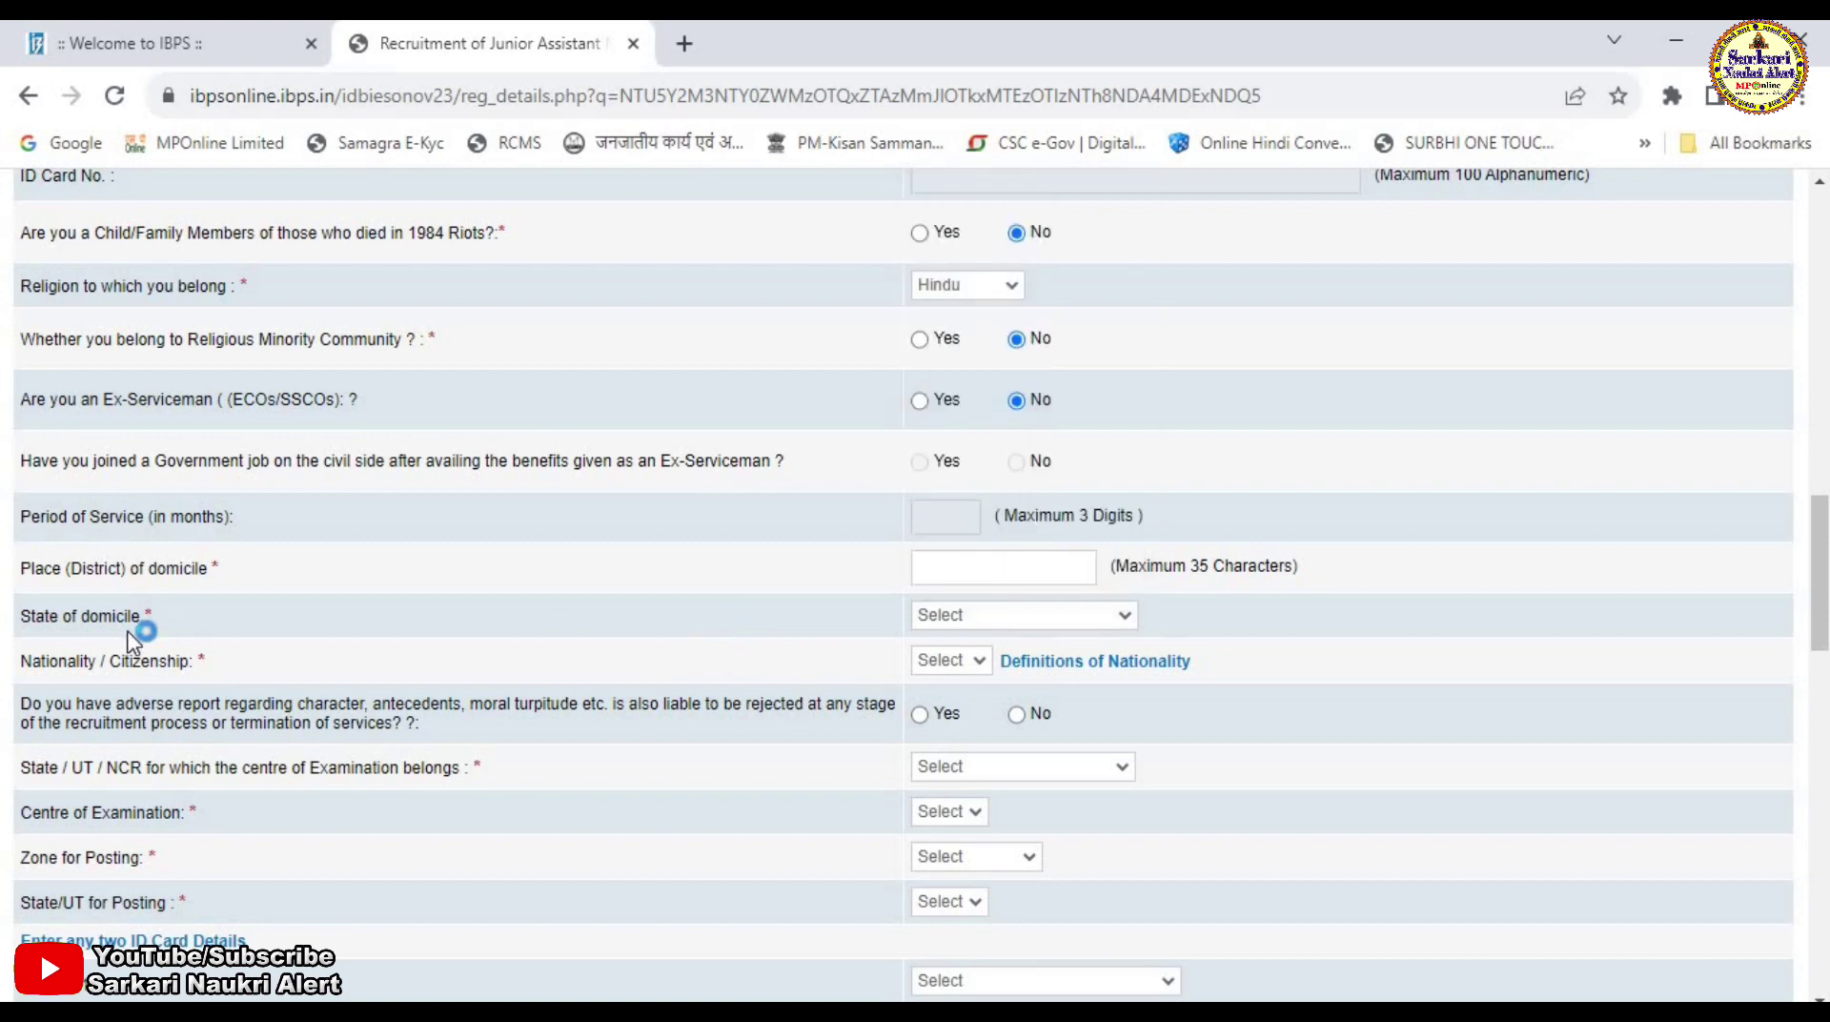
click(961, 661)
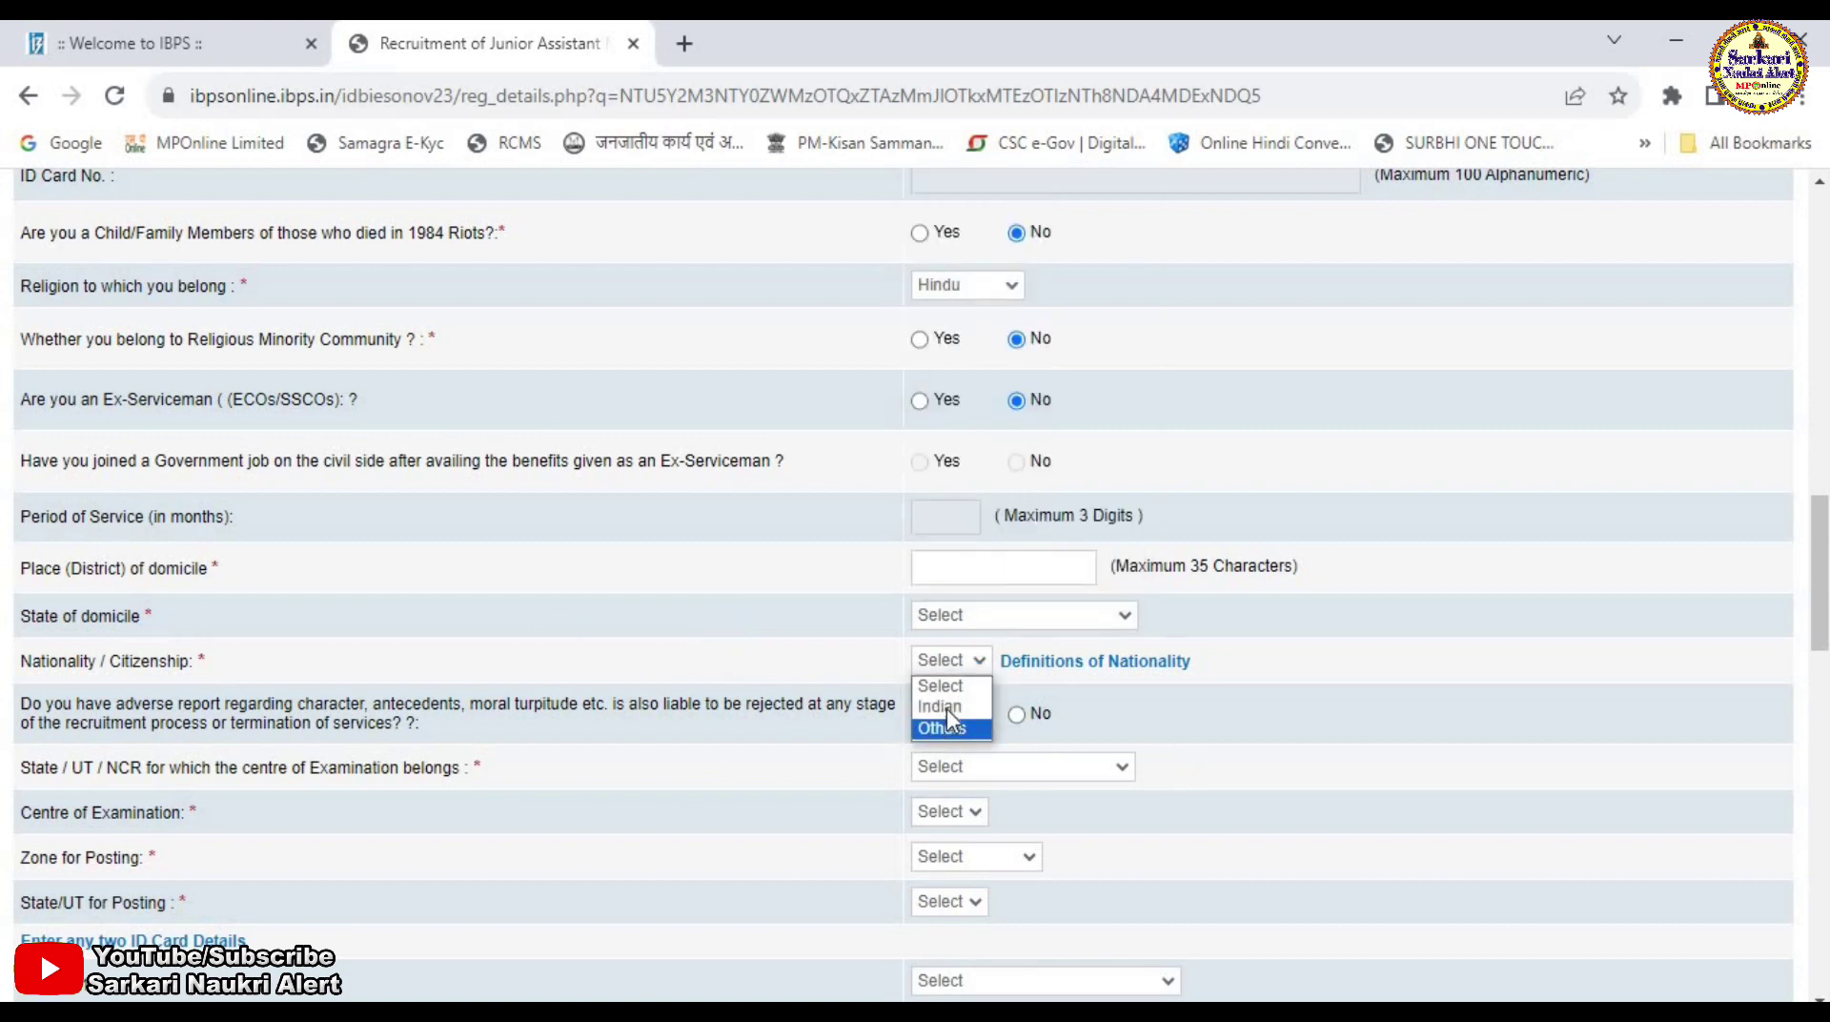
click(942, 707)
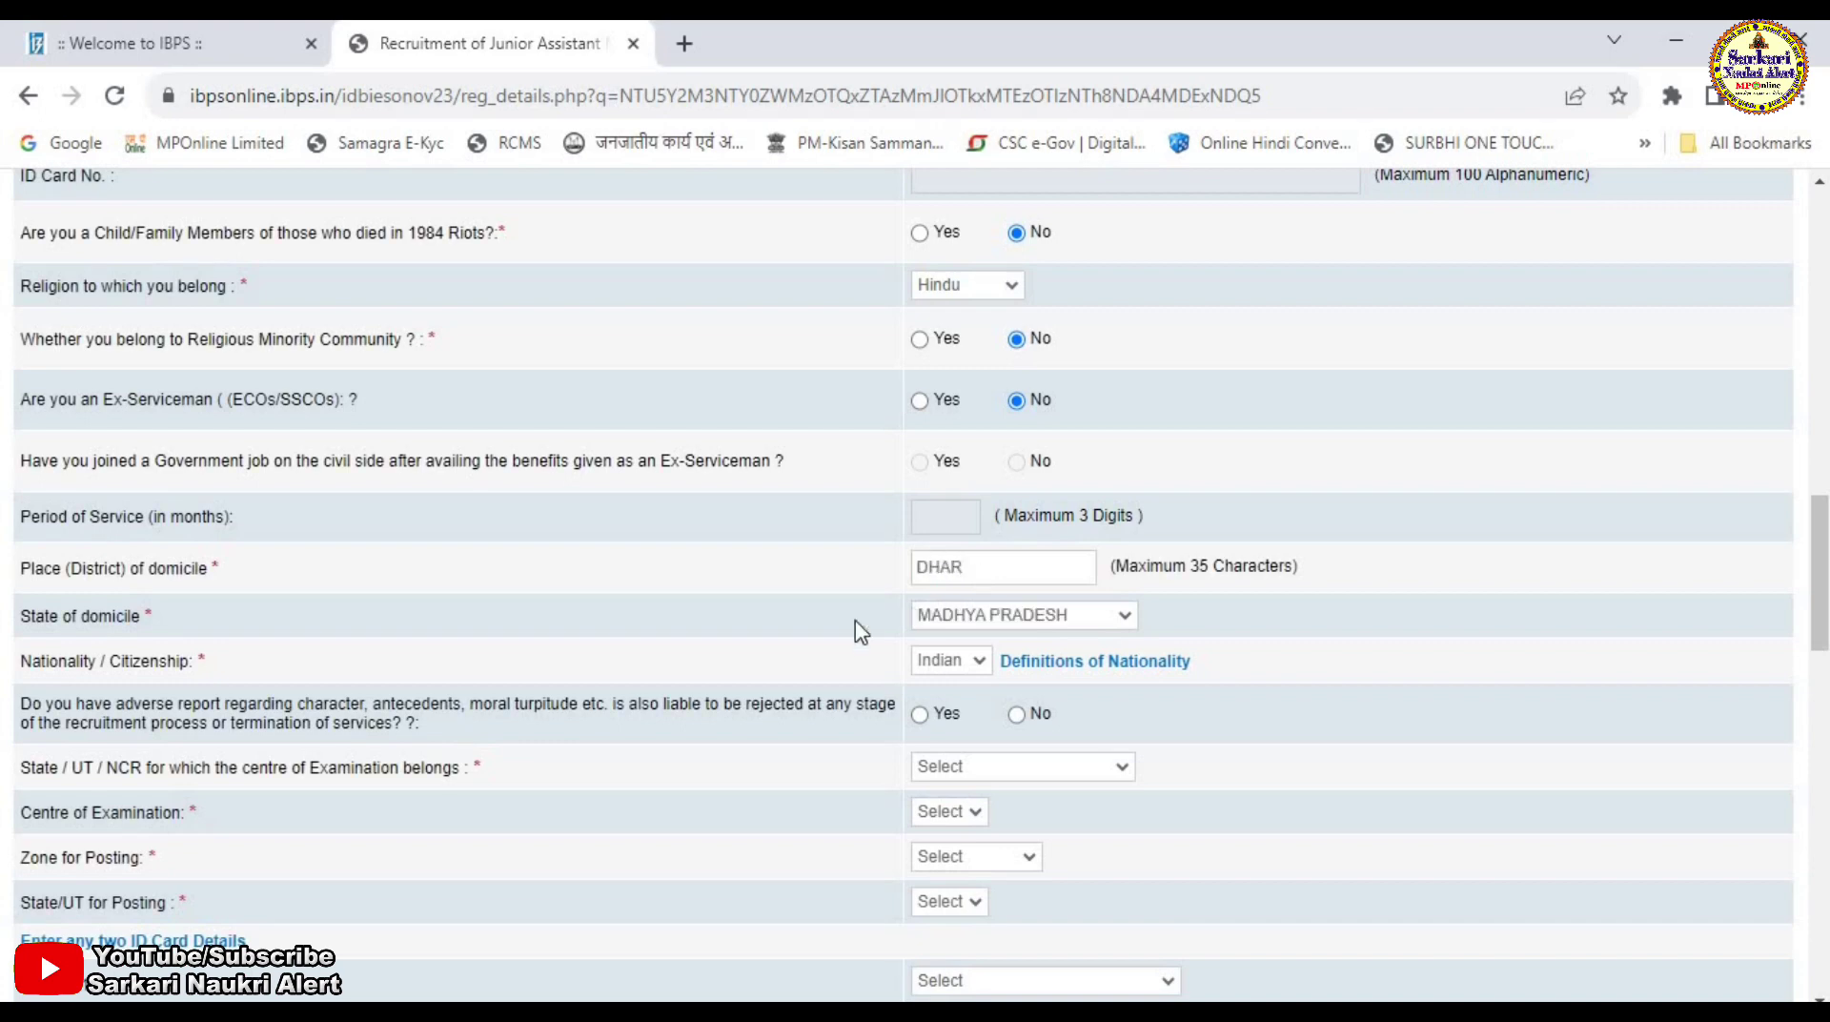
Answer No to the adverse report question, and choose Madhya Pradesh as the examination state with Indore as the centre
scroll(682, 629, down, 3)
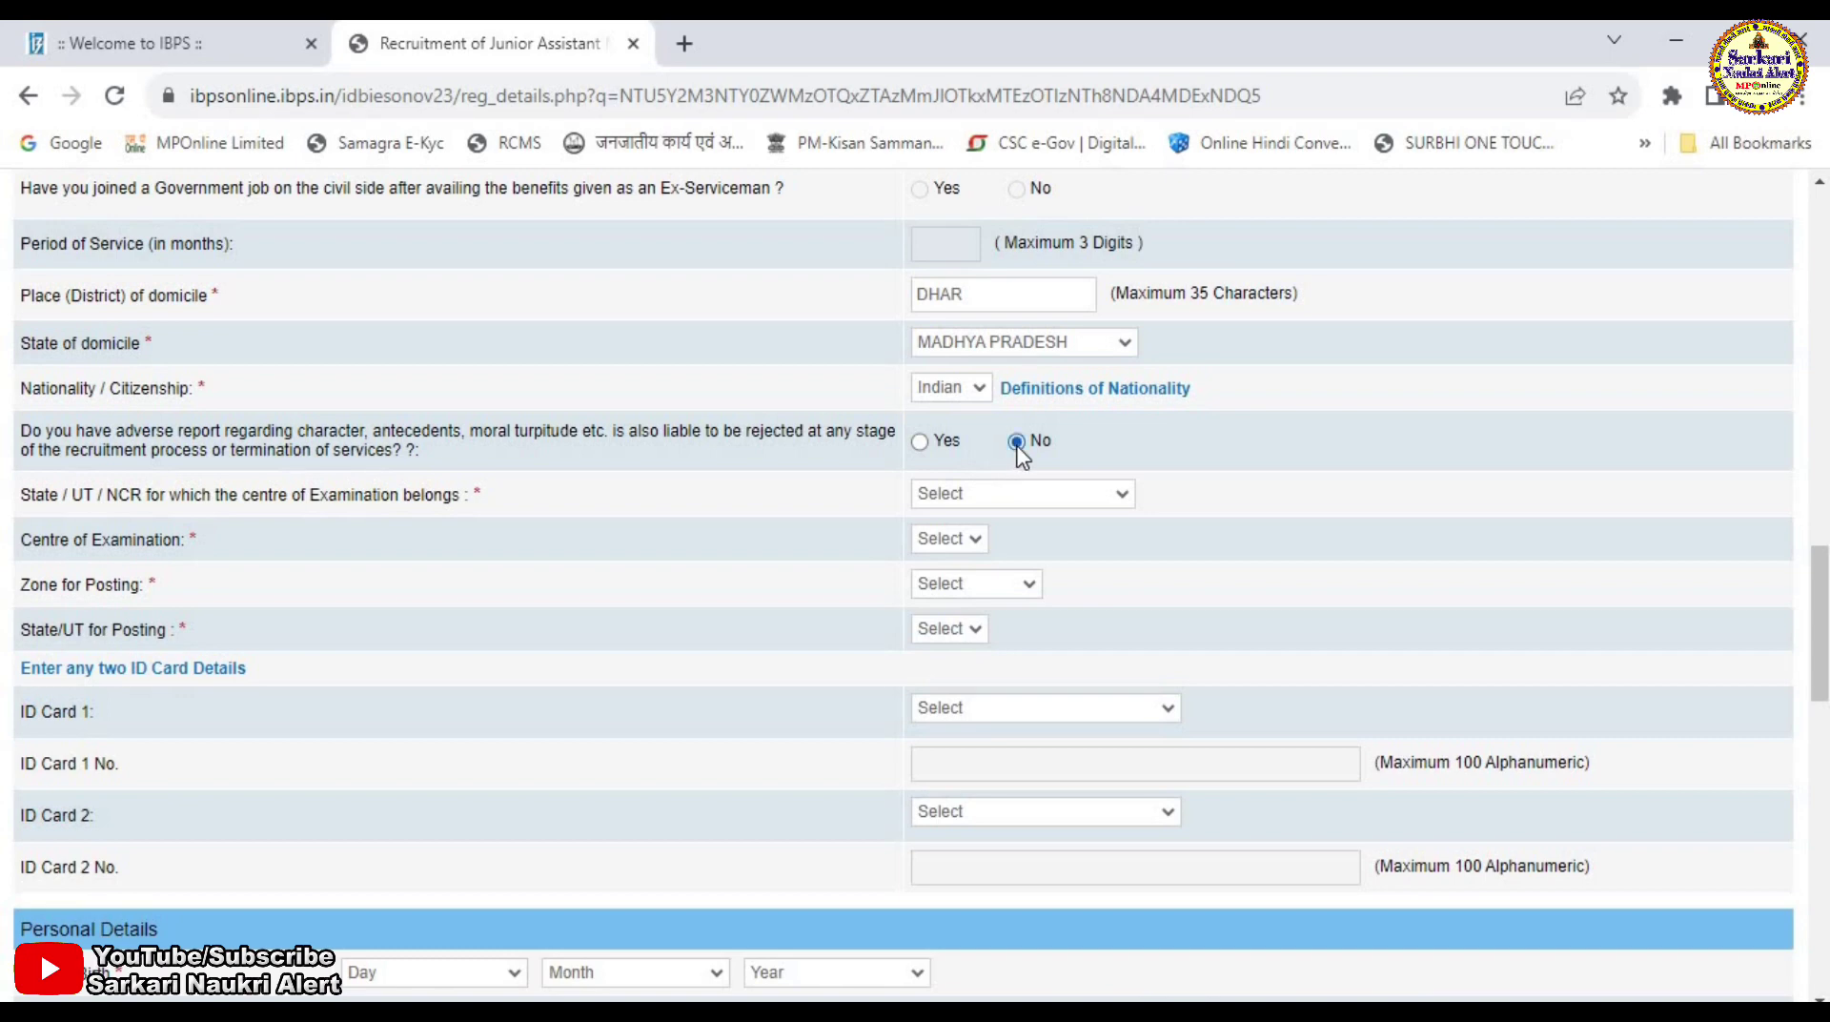
click(1003, 497)
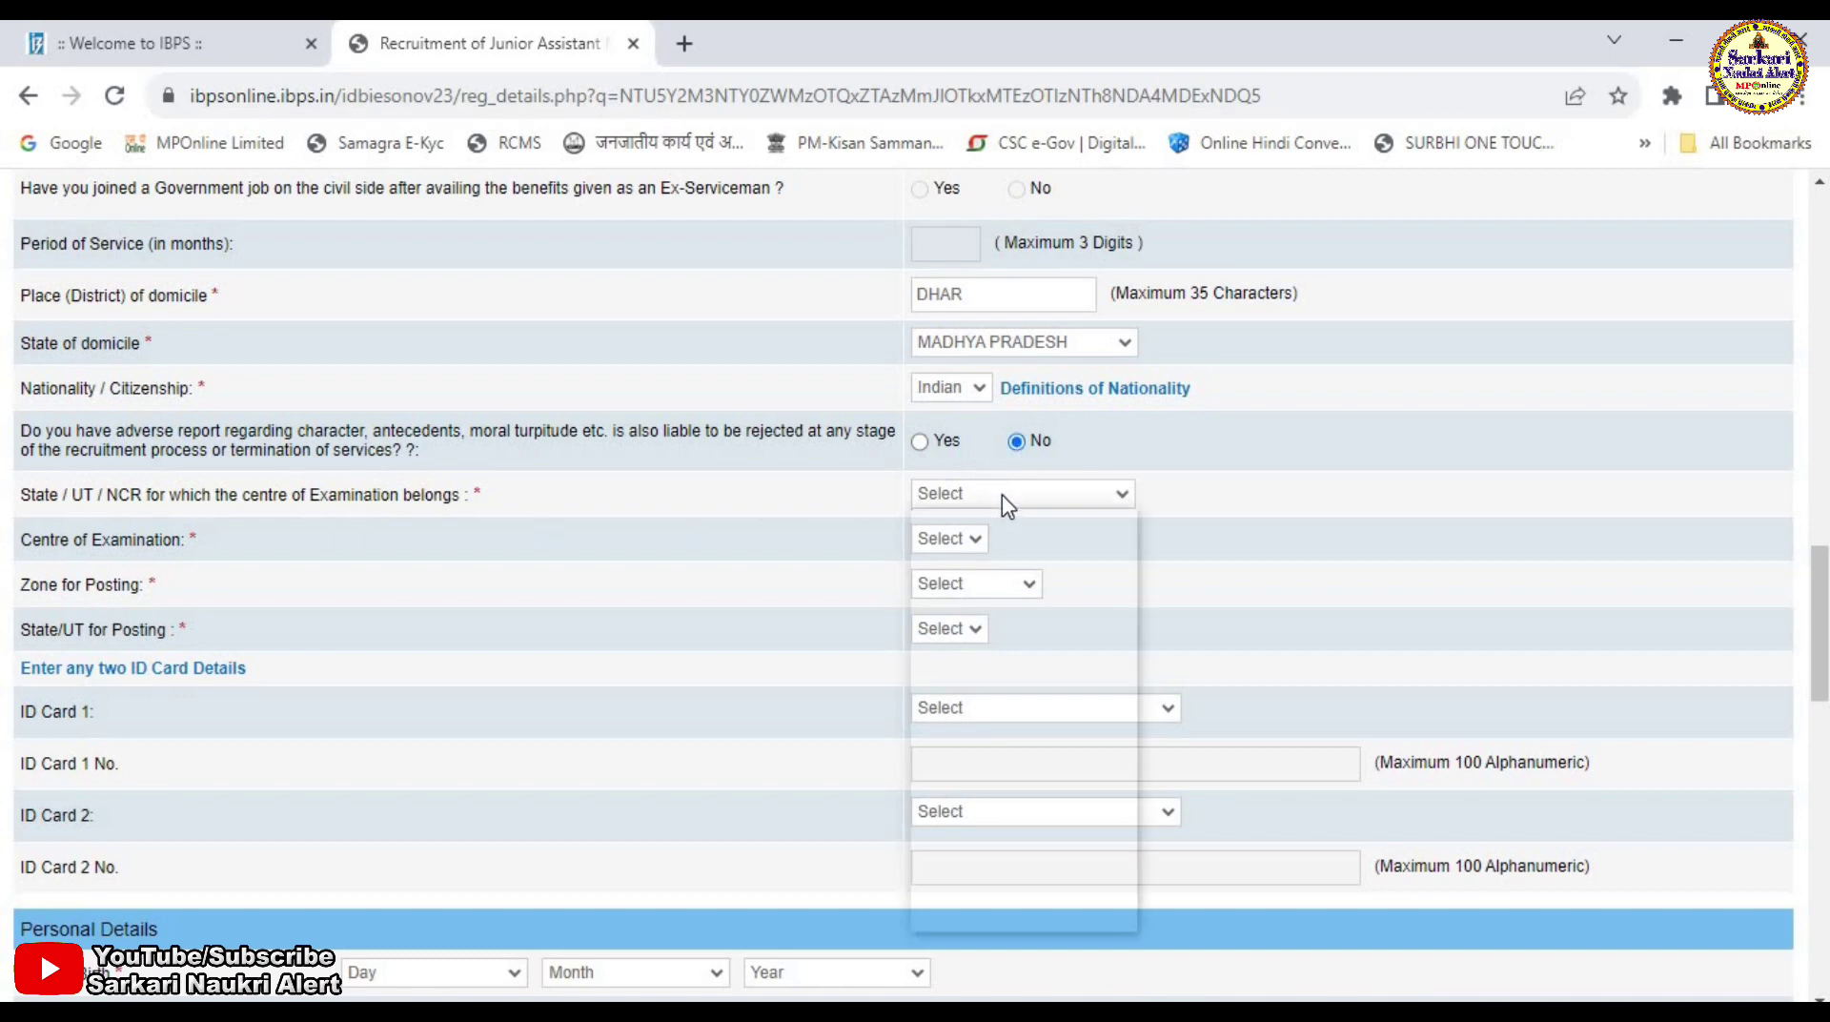
key(m)
key(Return)
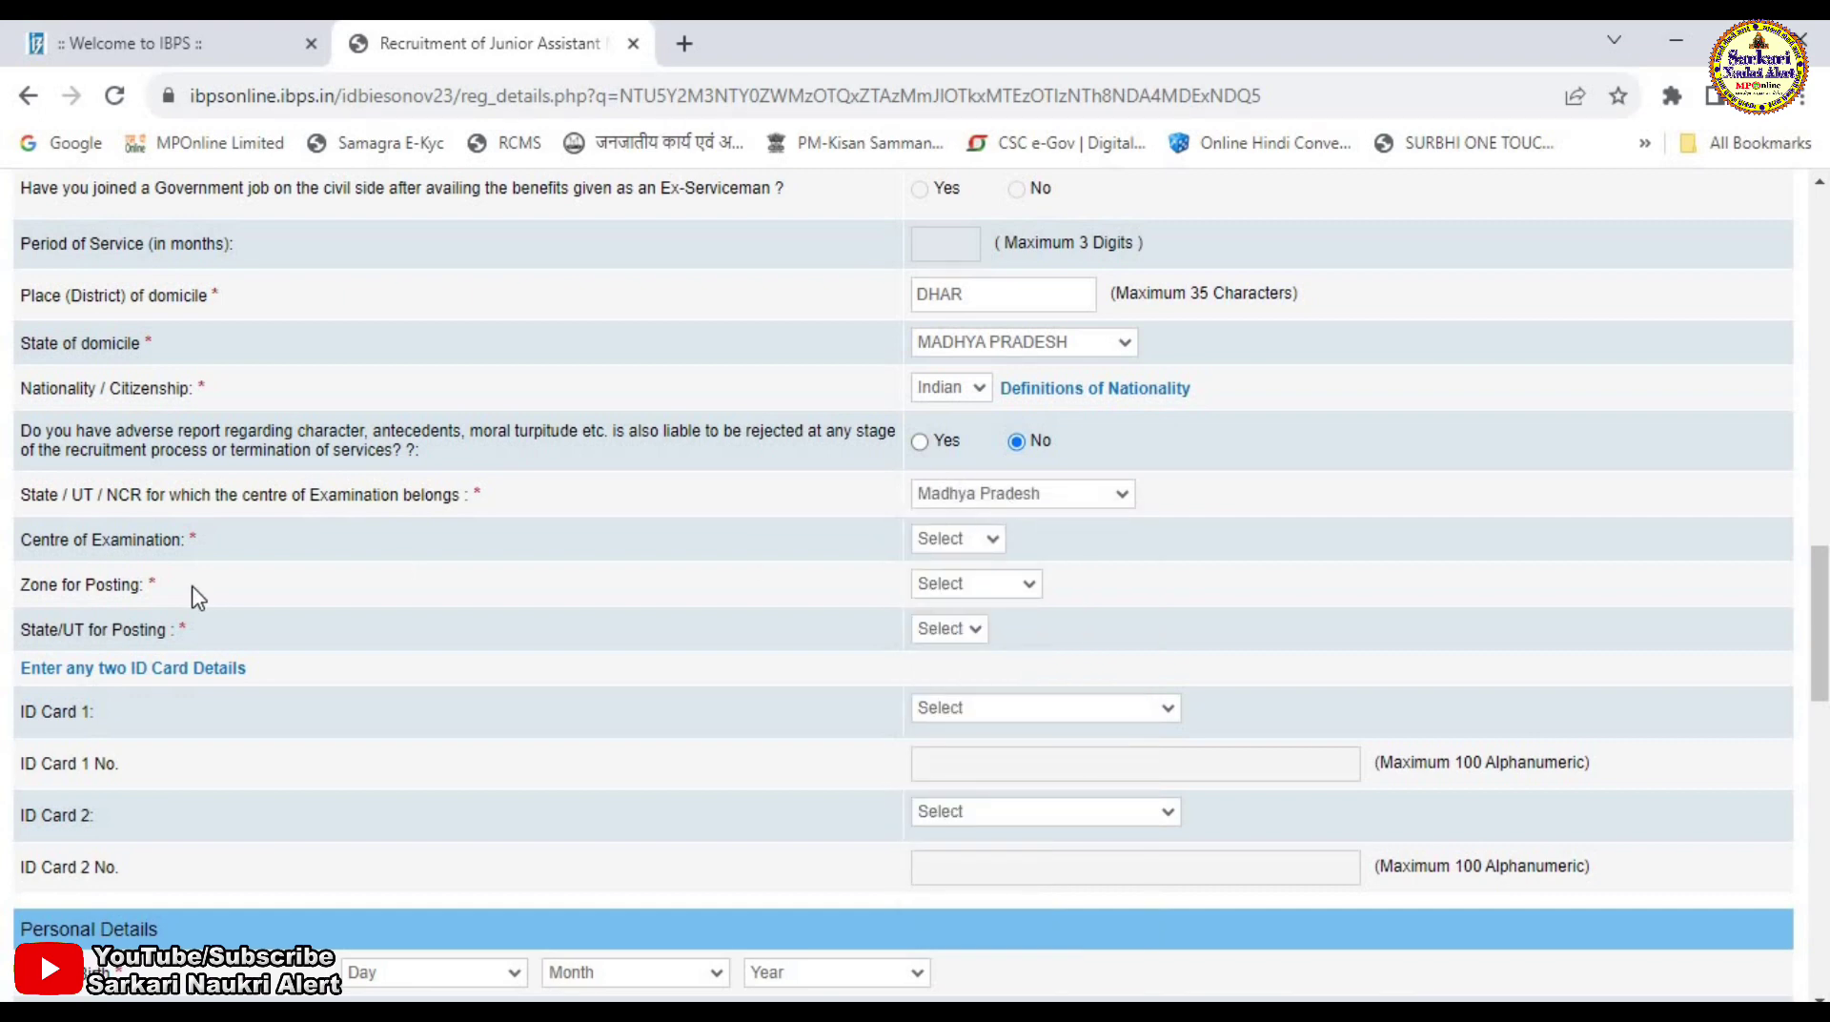
click(944, 540)
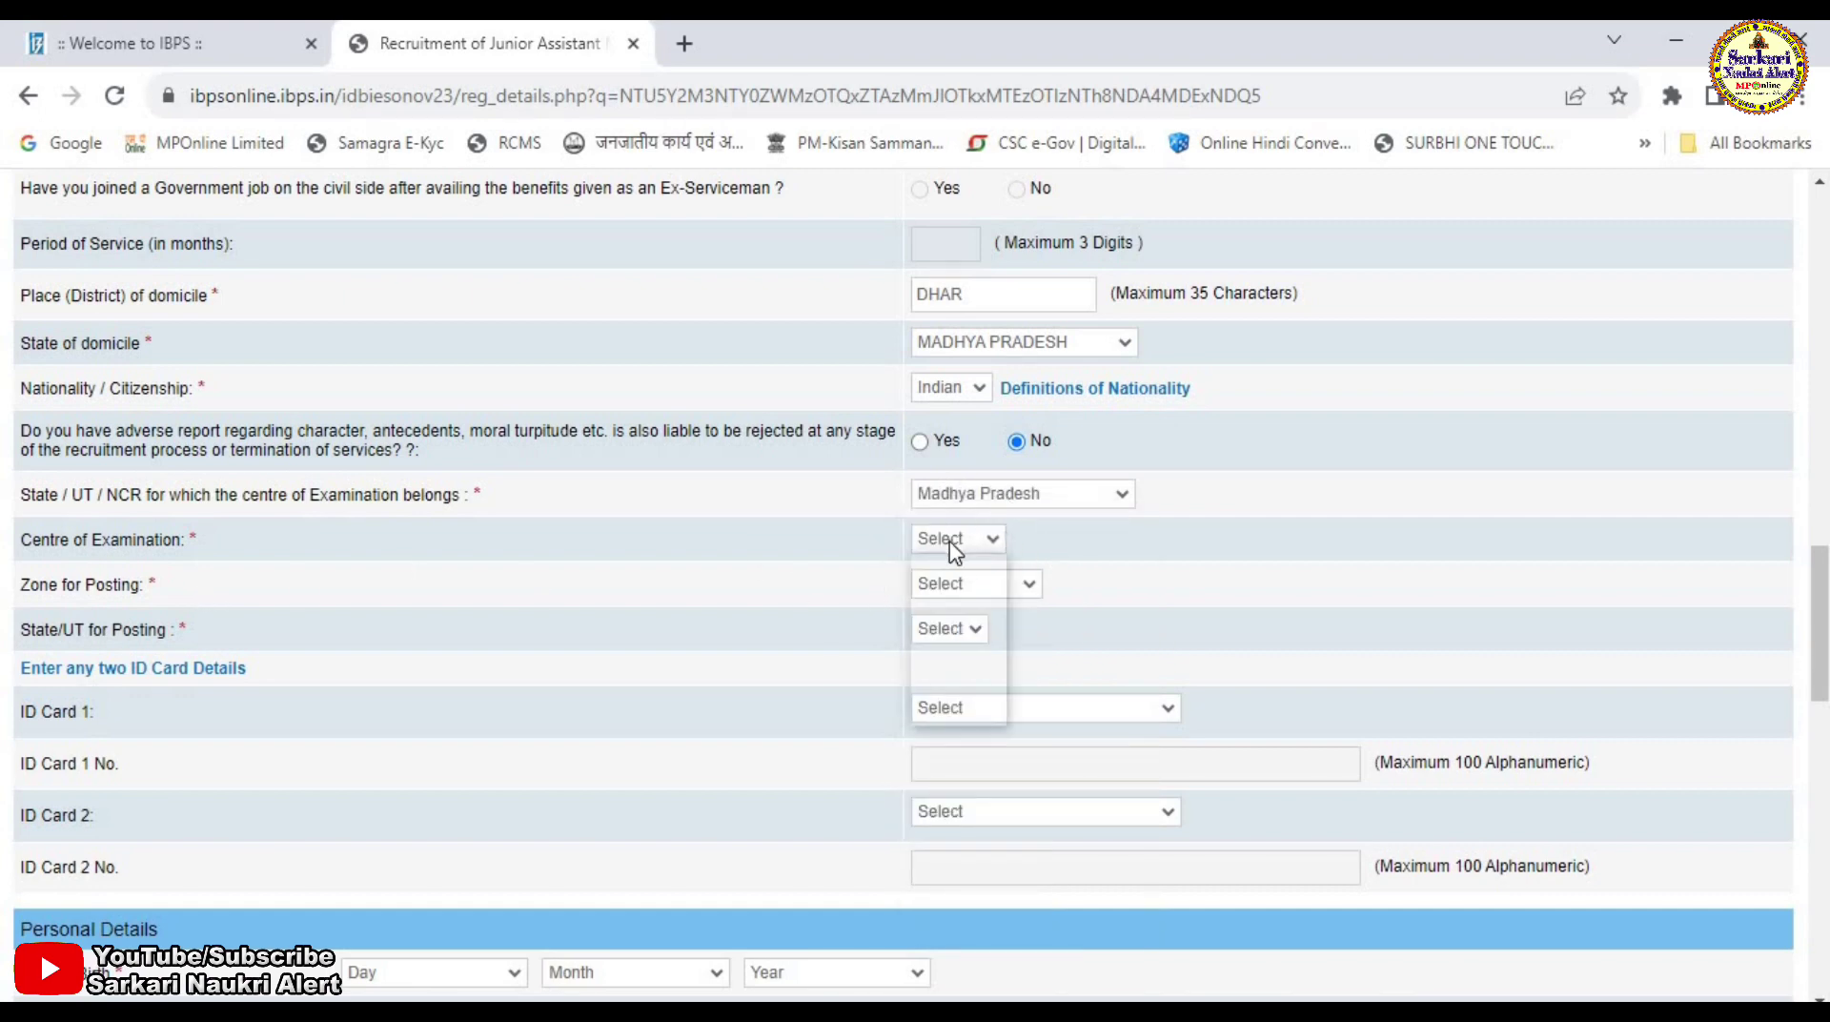
click(954, 628)
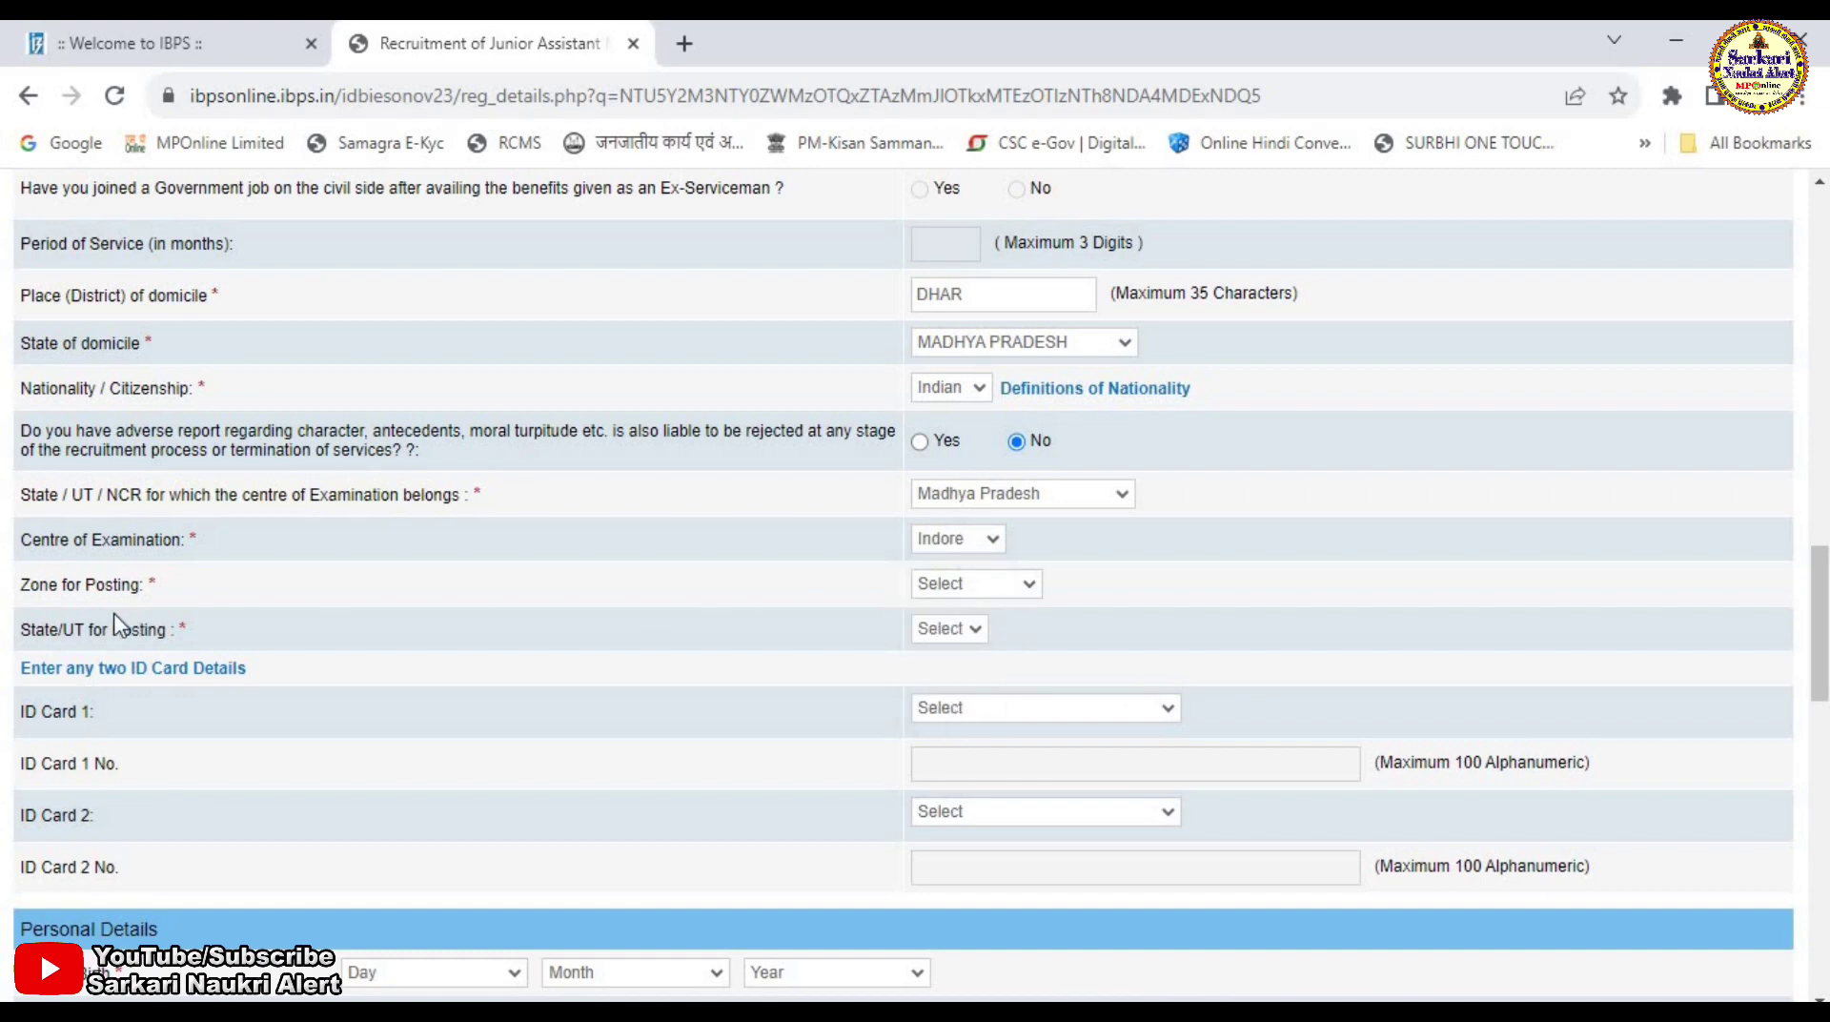
Set the zone for posting to Bhopal and the State/UT for posting to Madhya Pradesh
click(986, 589)
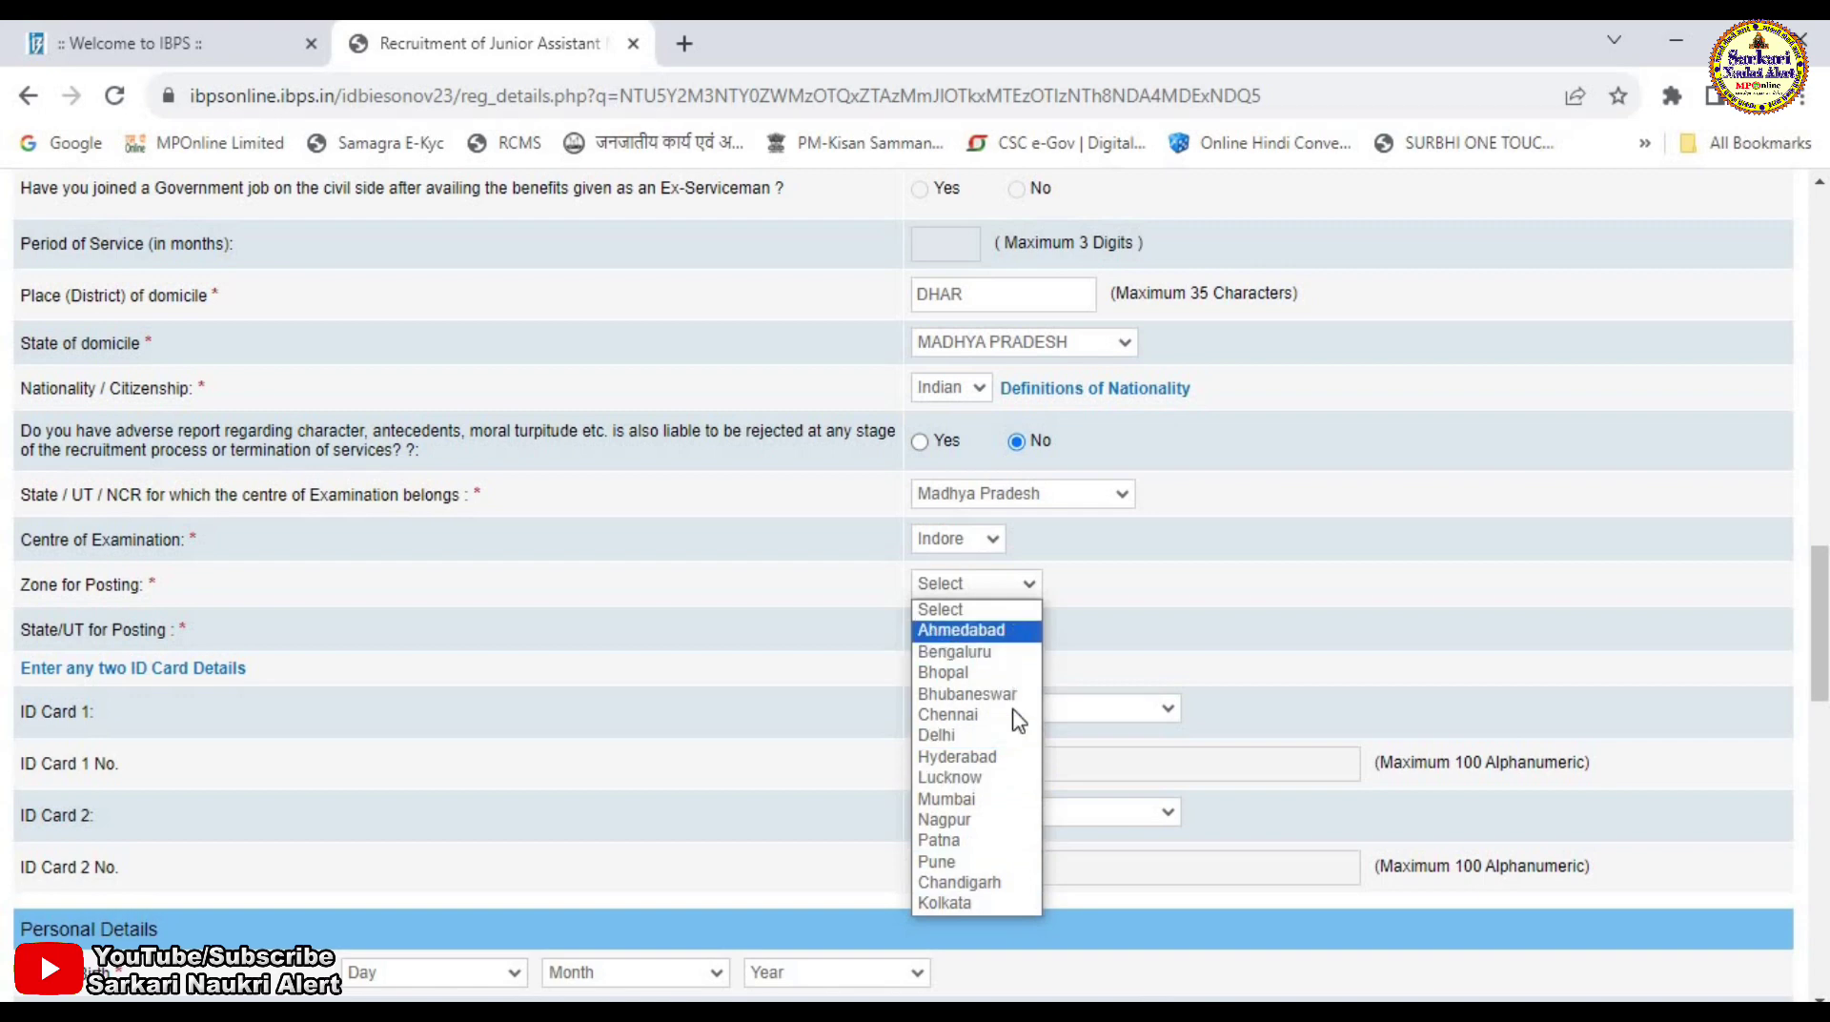
click(988, 679)
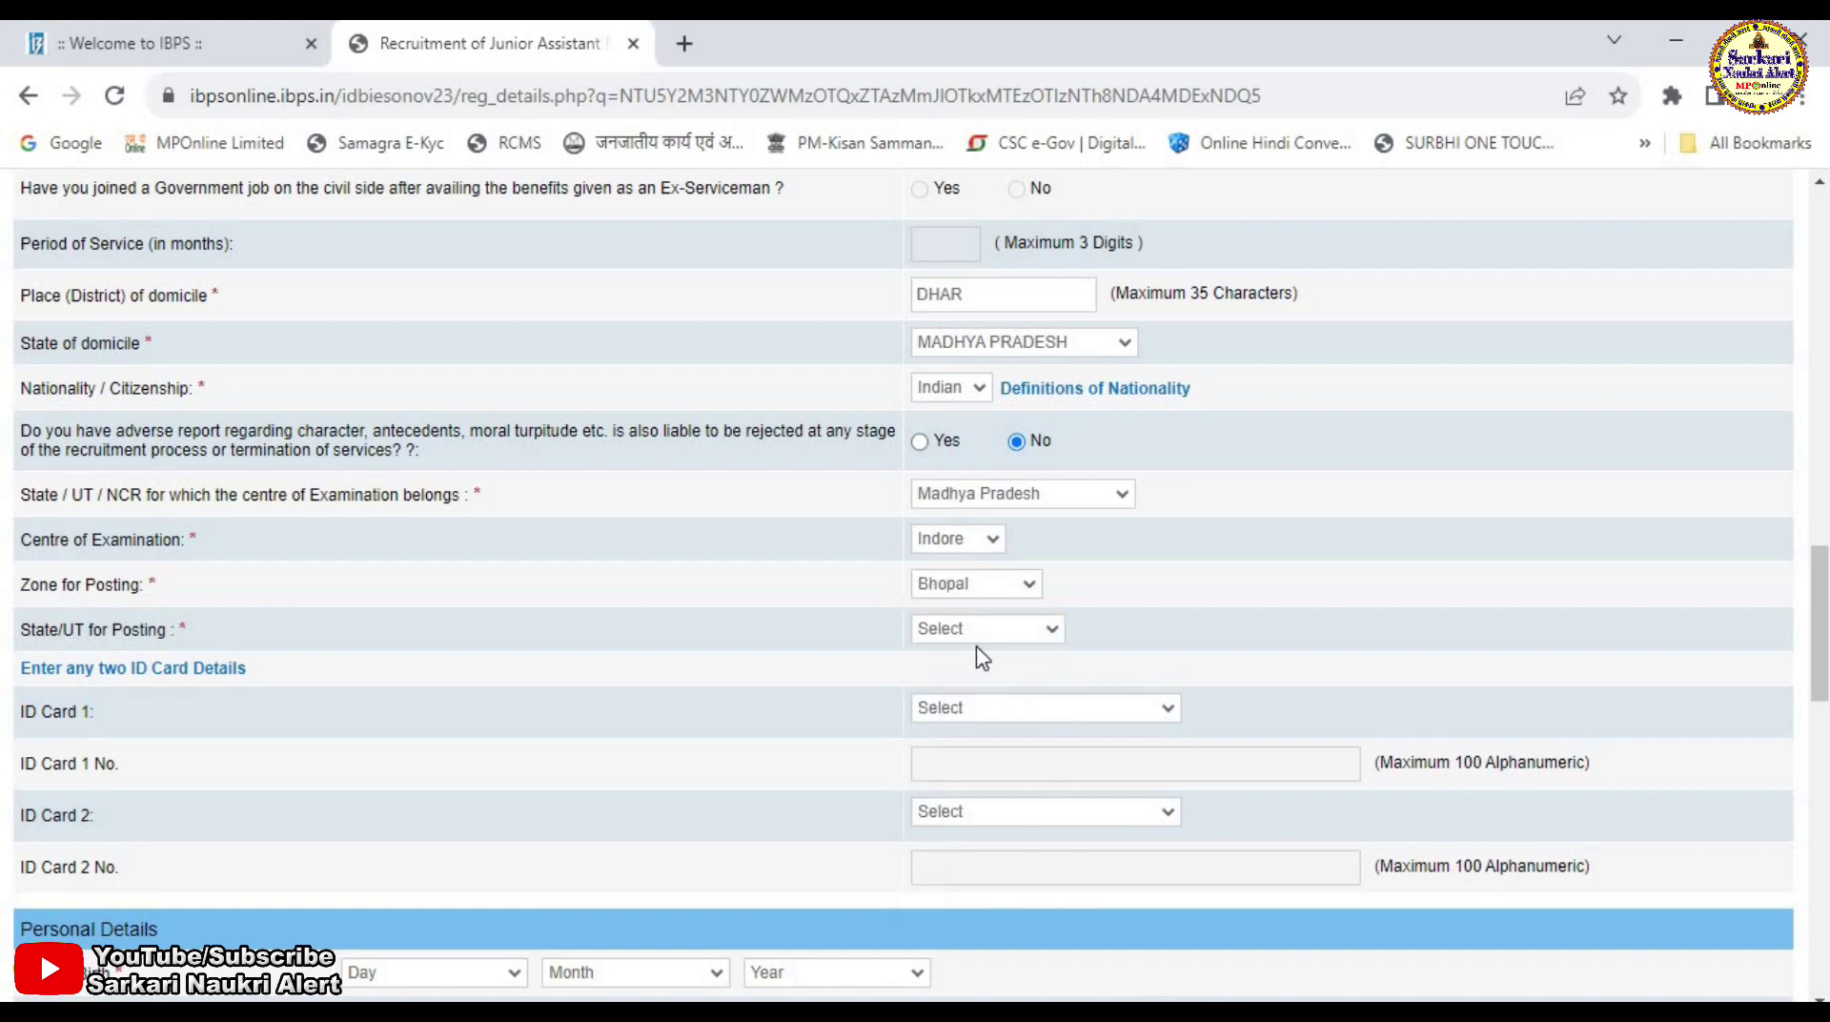
click(984, 636)
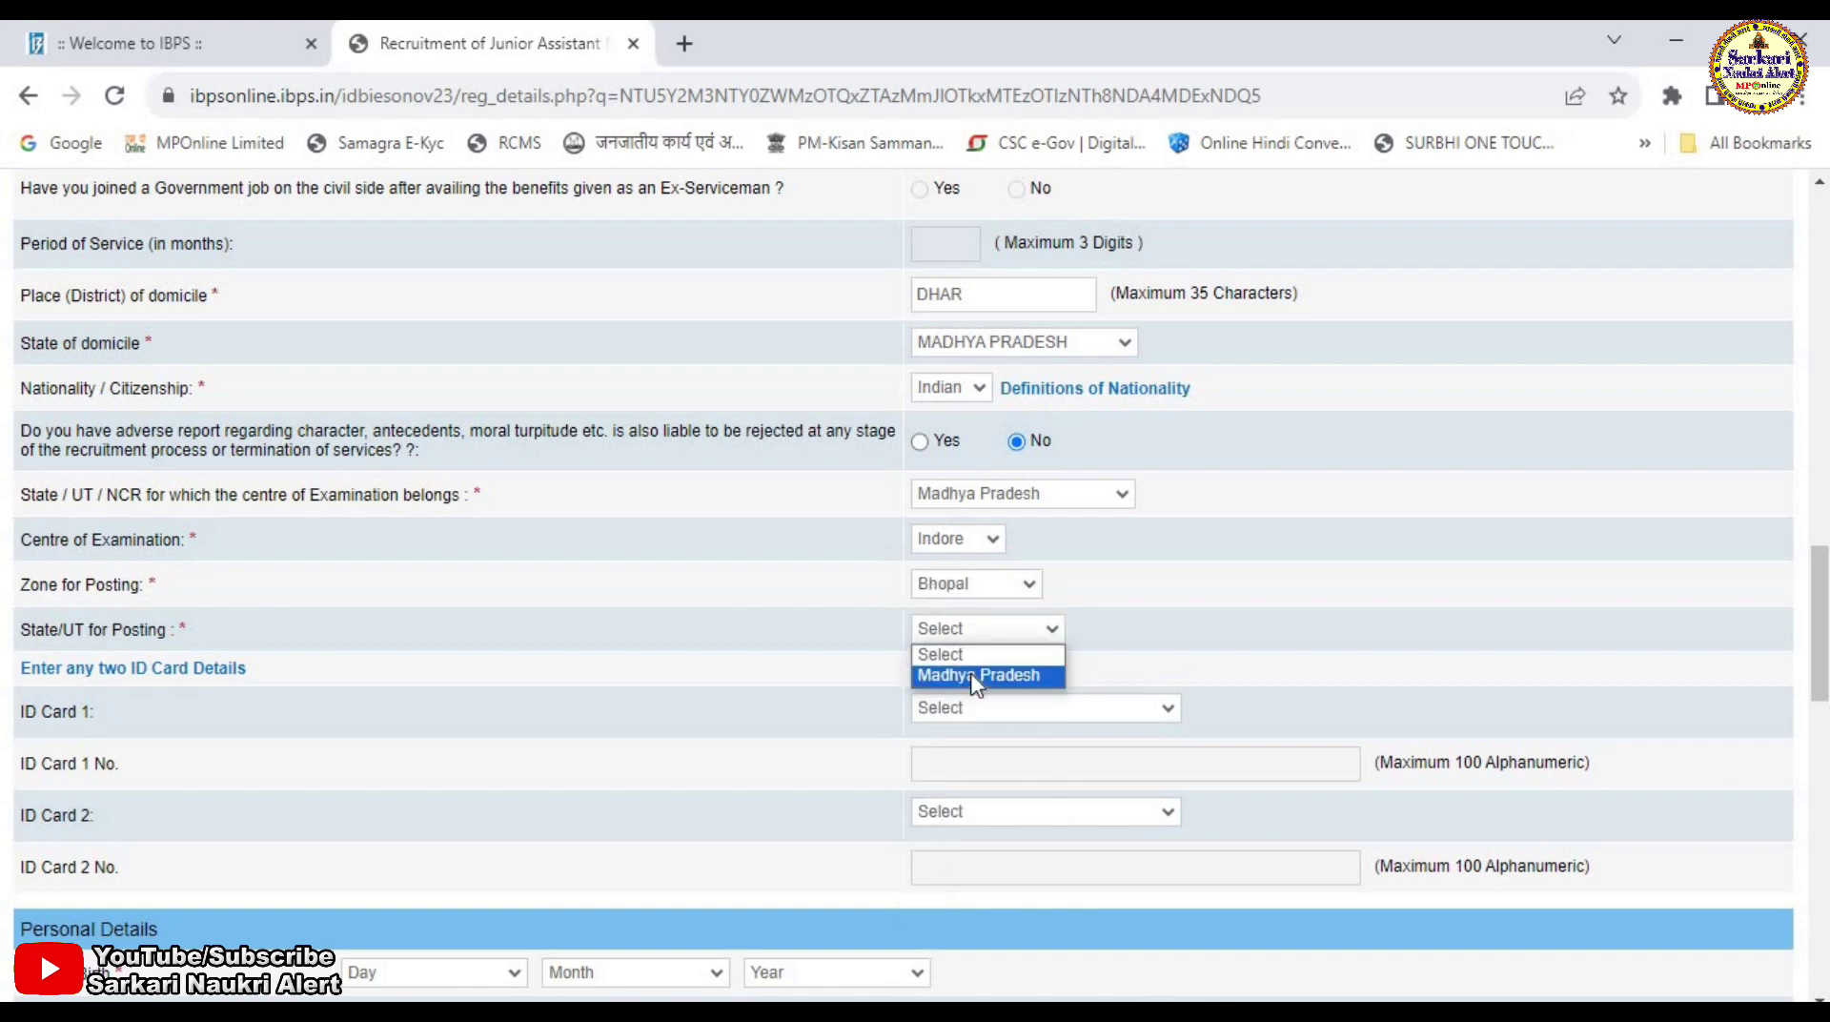
key(Return)
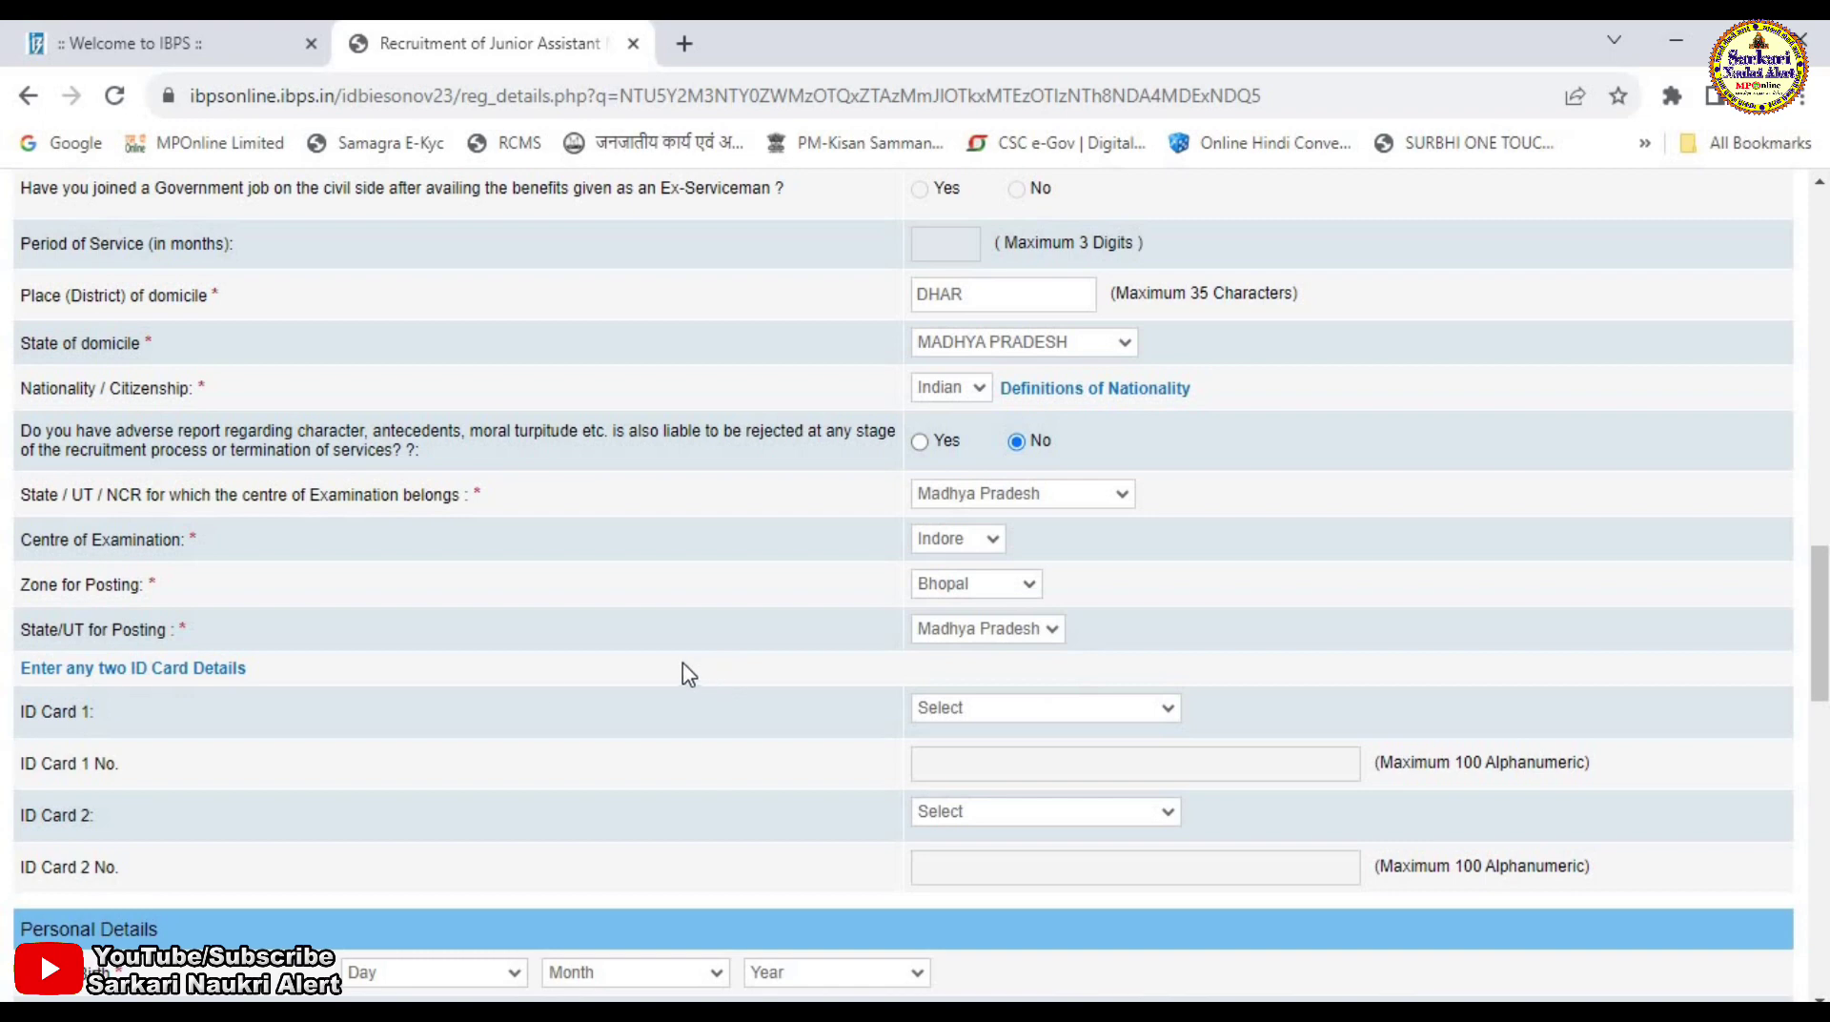
Choose Aadhar as the type of the first ID card
click(1003, 726)
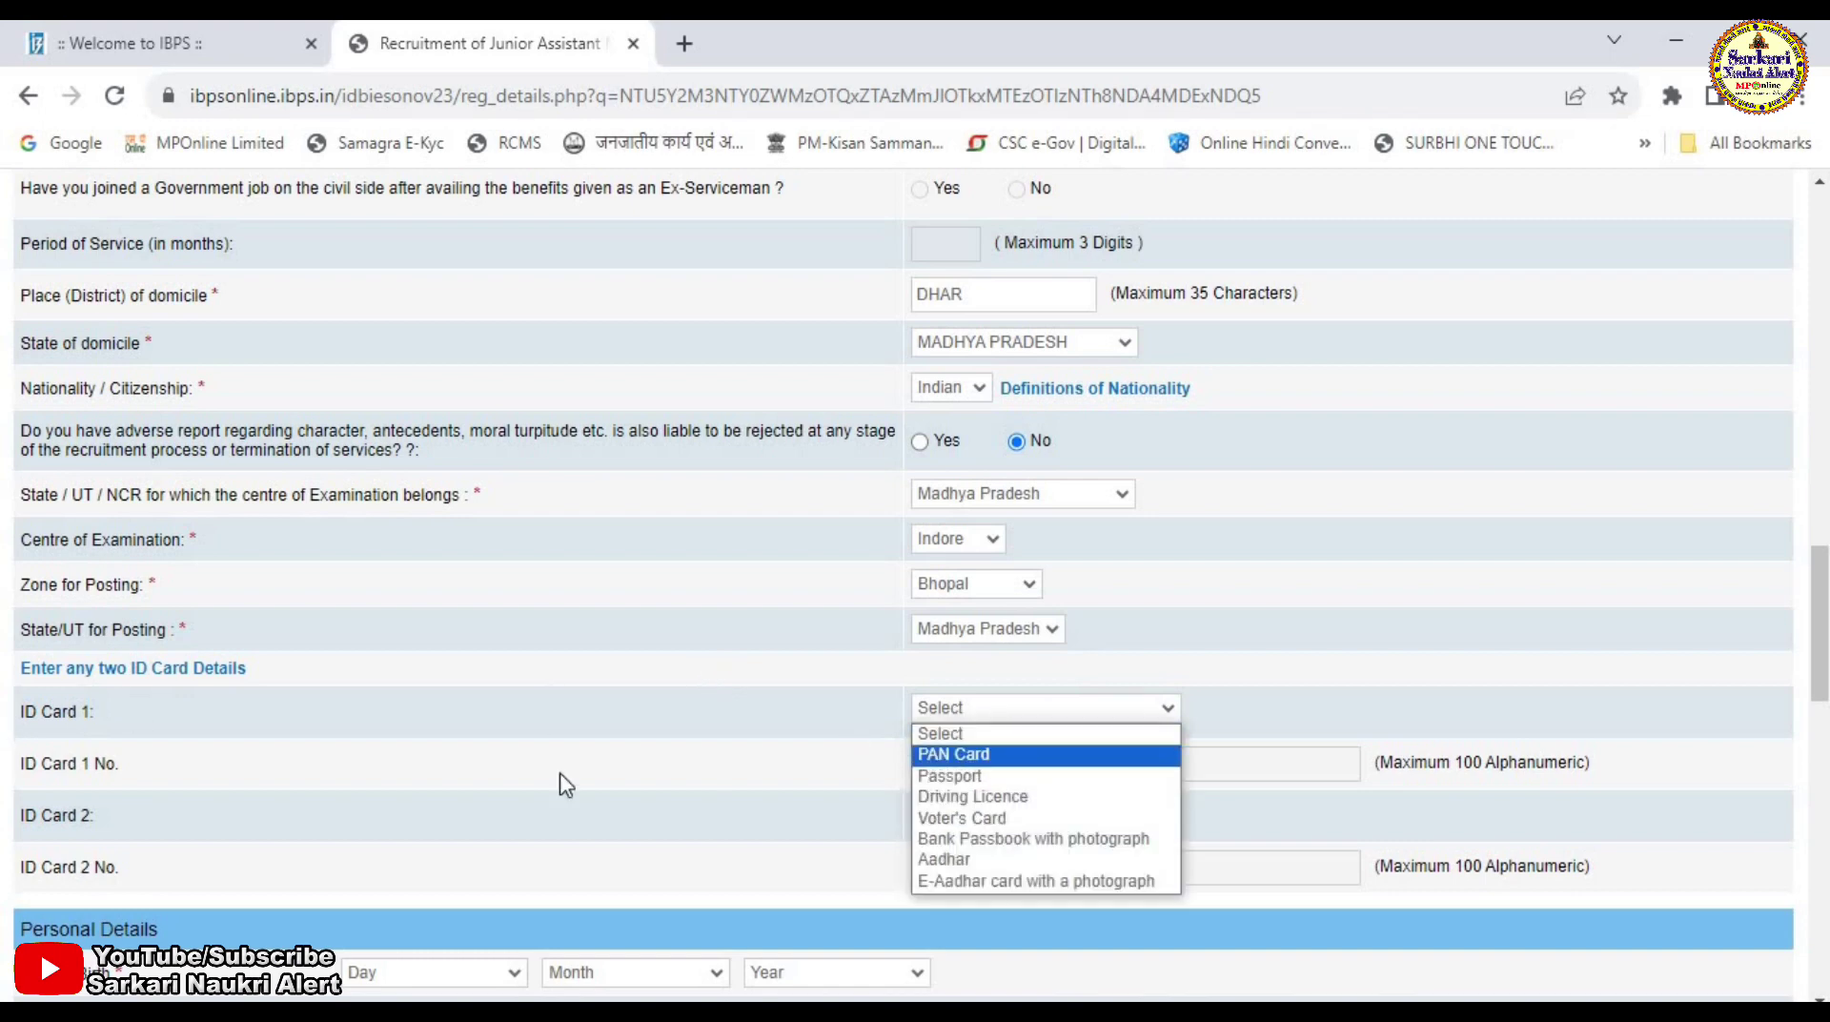
click(238, 841)
click(1008, 709)
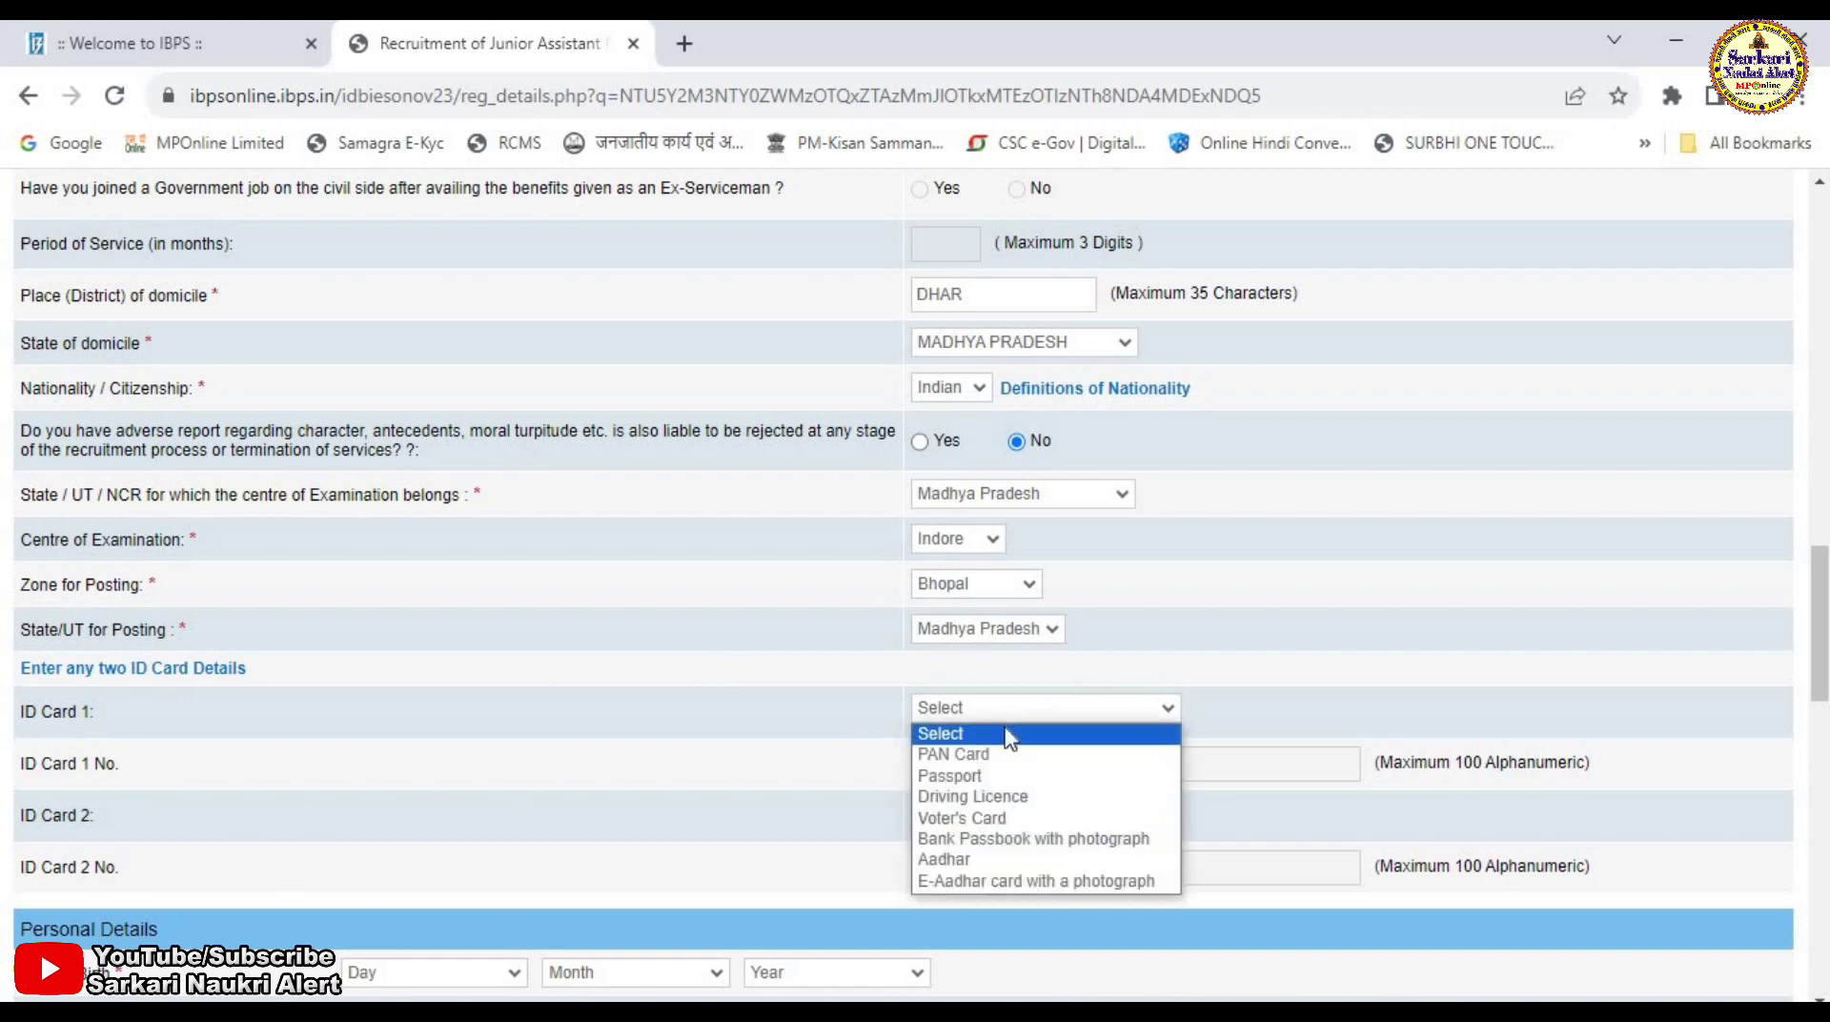
key(Up)
click(970, 860)
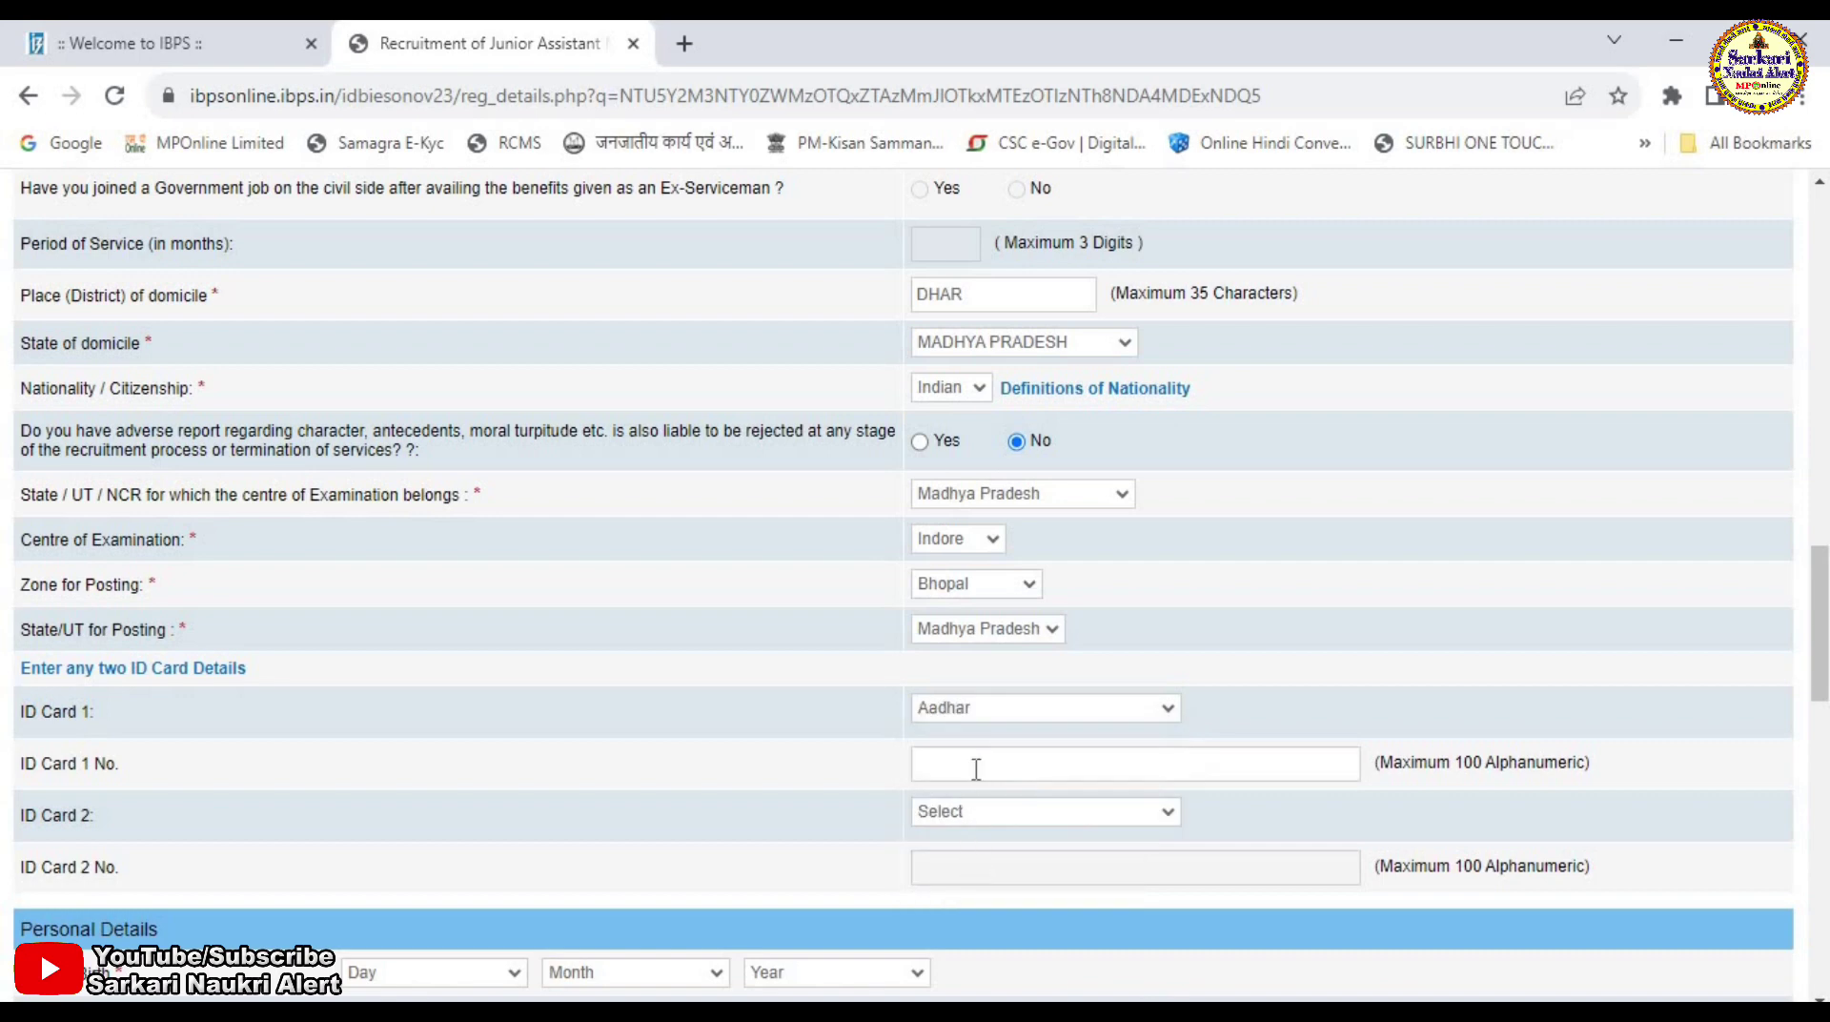
Choose Voter's Card as the type of the second ID card, and continue to the Personal Details section
scroll(963, 640, down, 3)
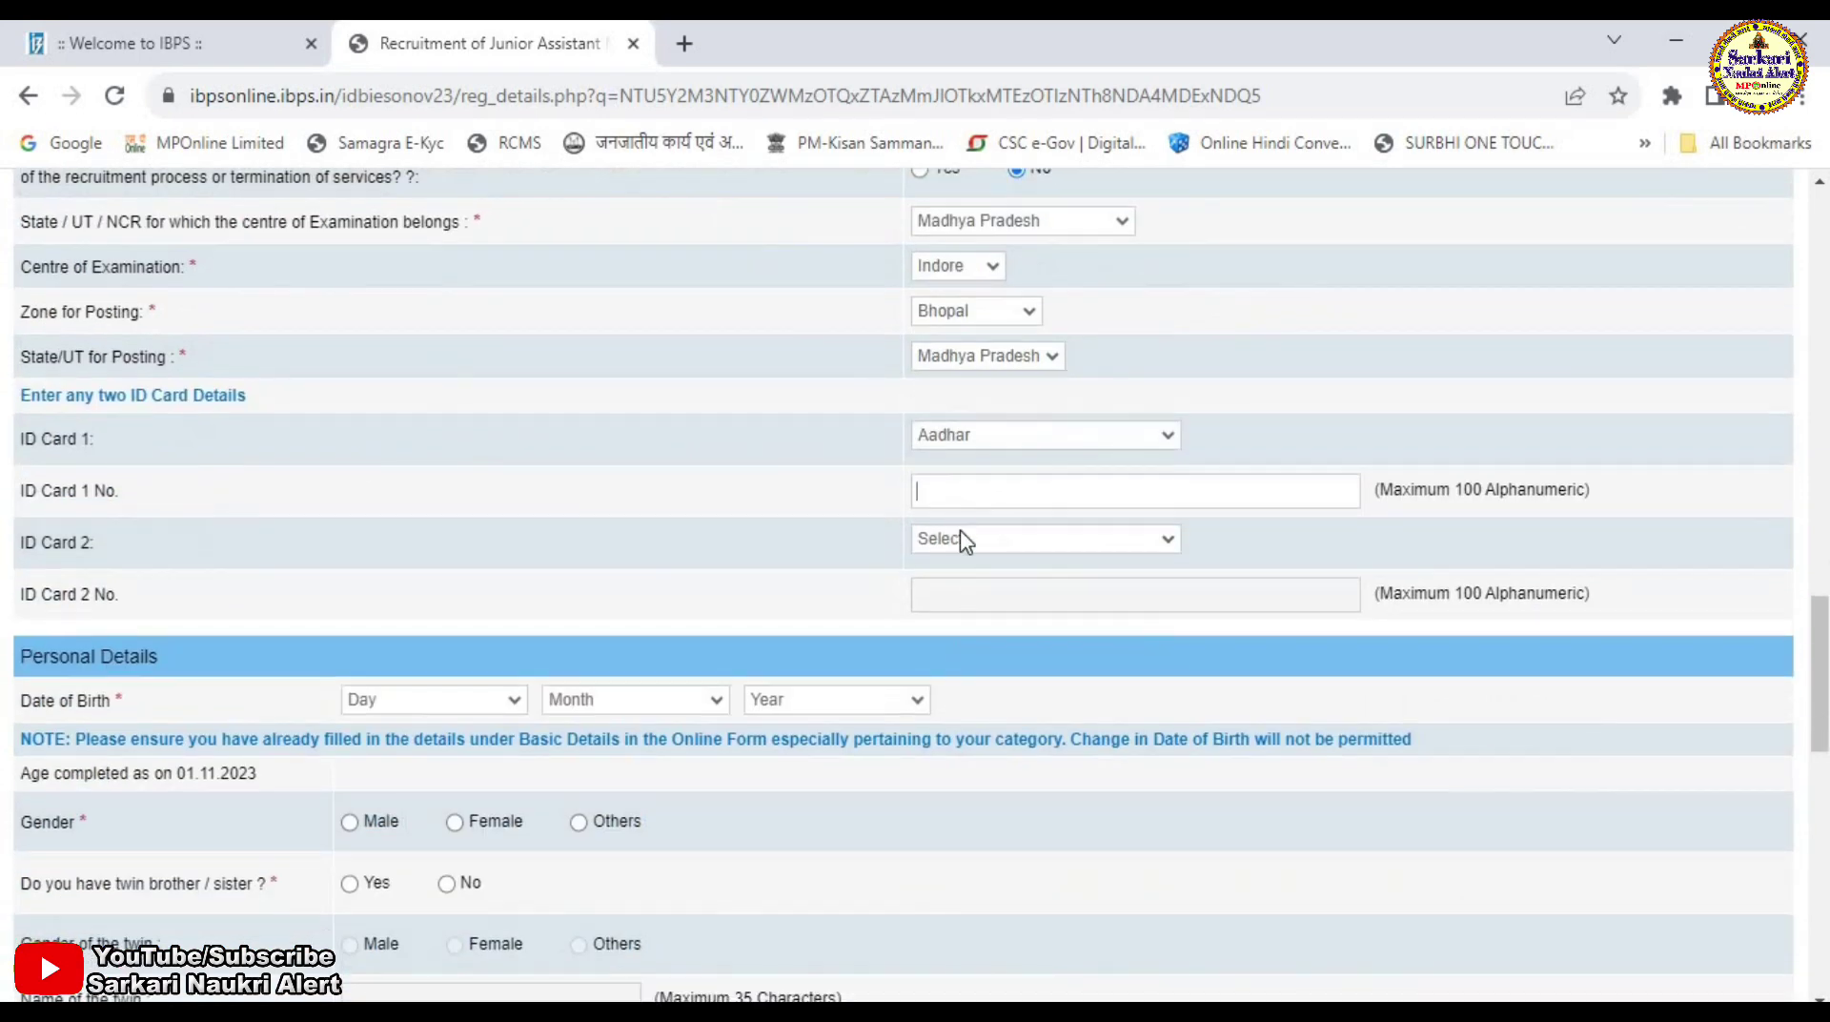
click(963, 539)
key(Down)
key(Down)
key(Down)
key(Down)
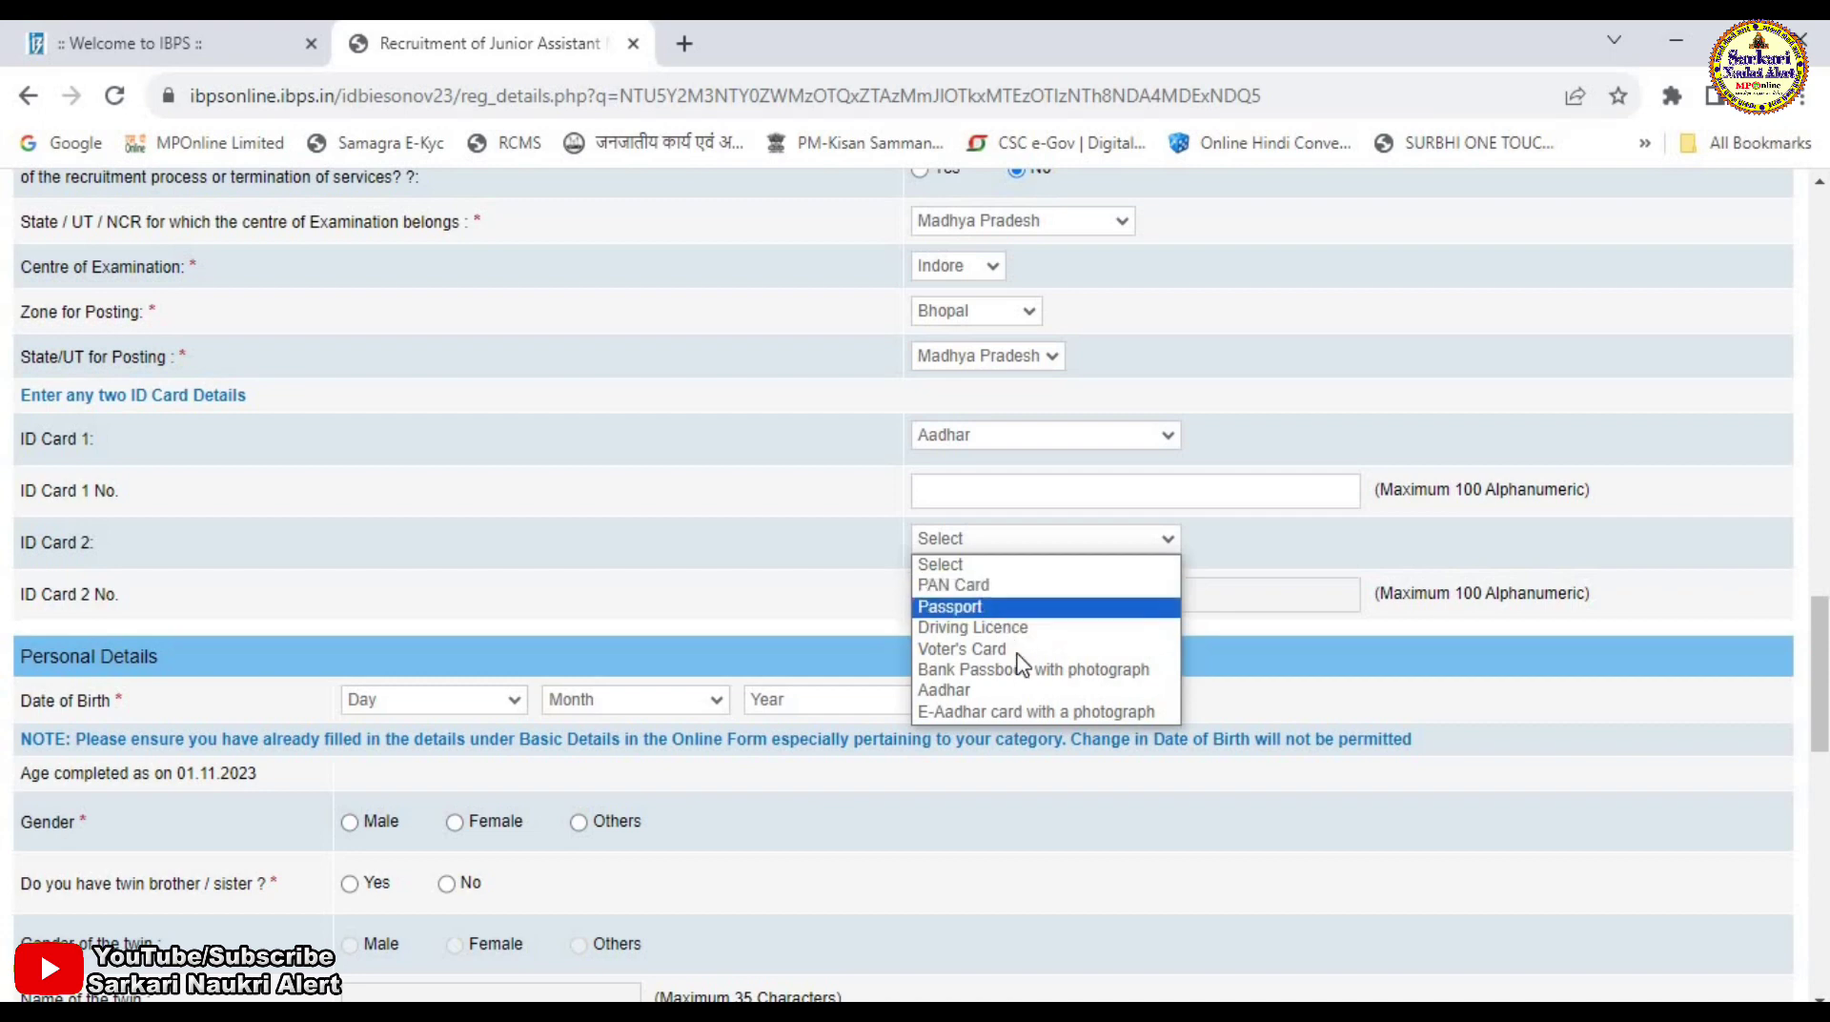
key(Down)
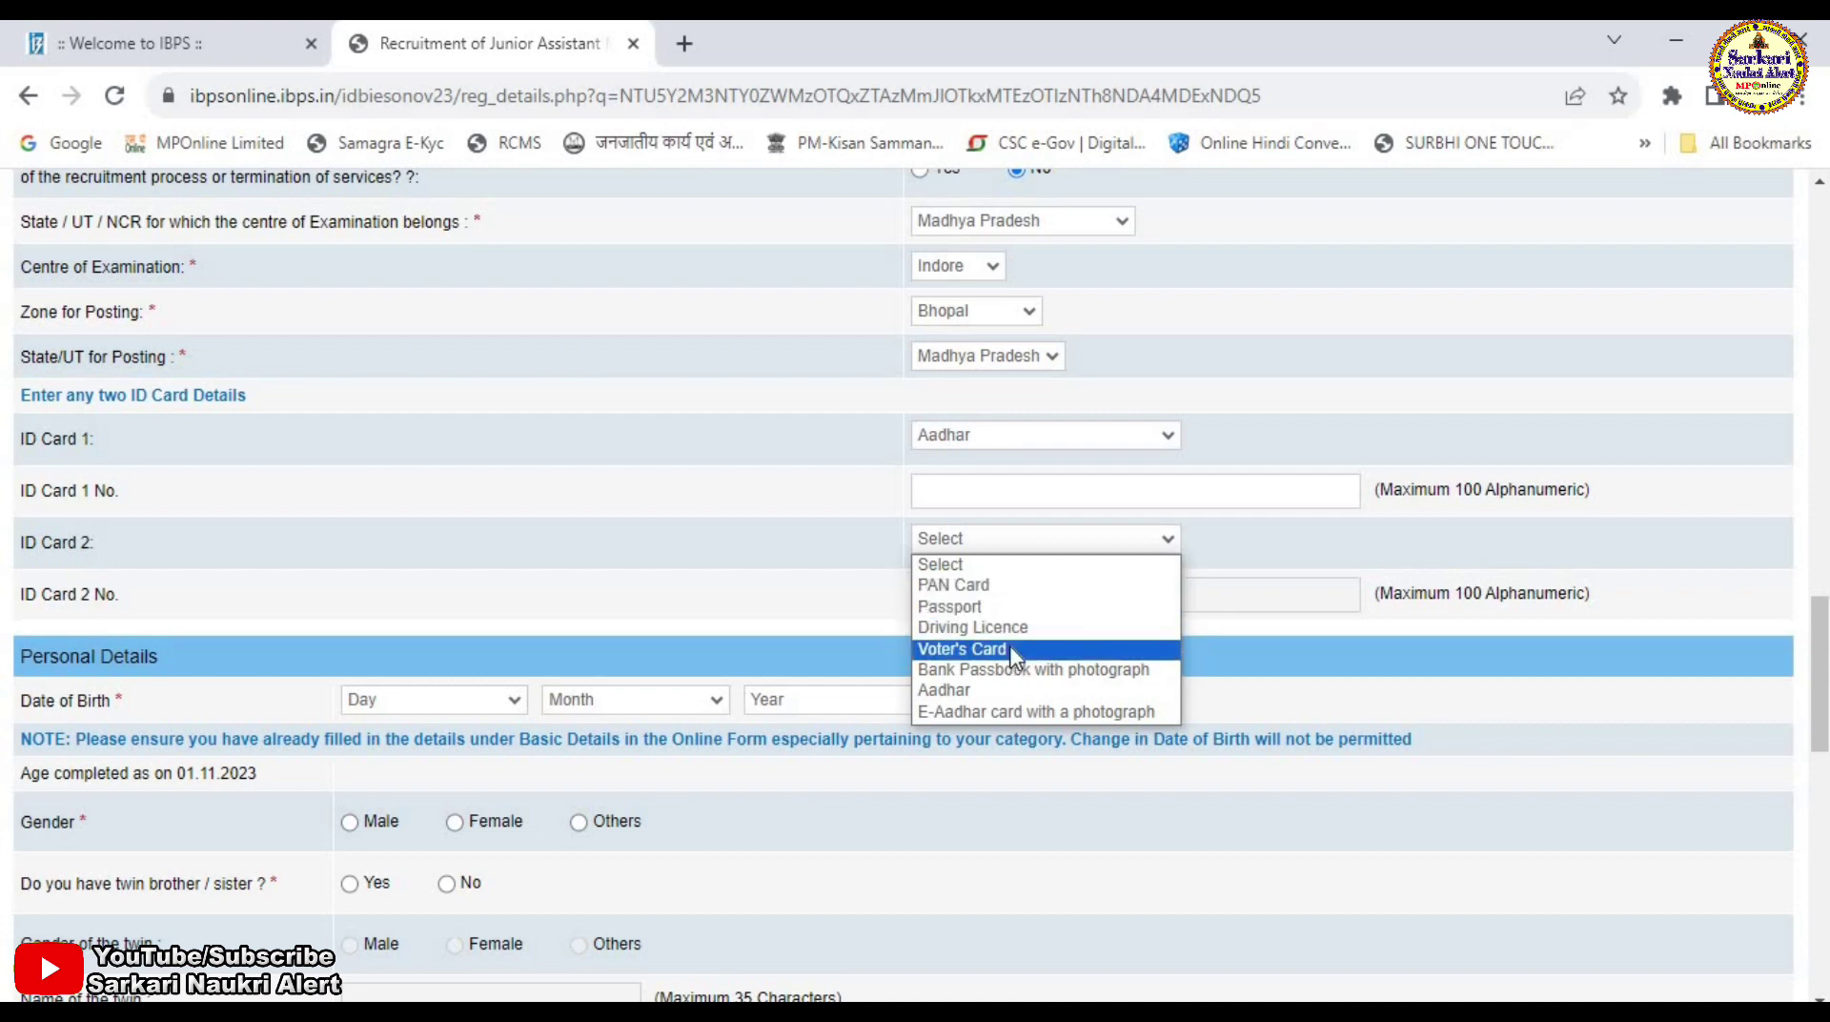
click(1009, 644)
click(960, 584)
scroll(534, 510, down, 3)
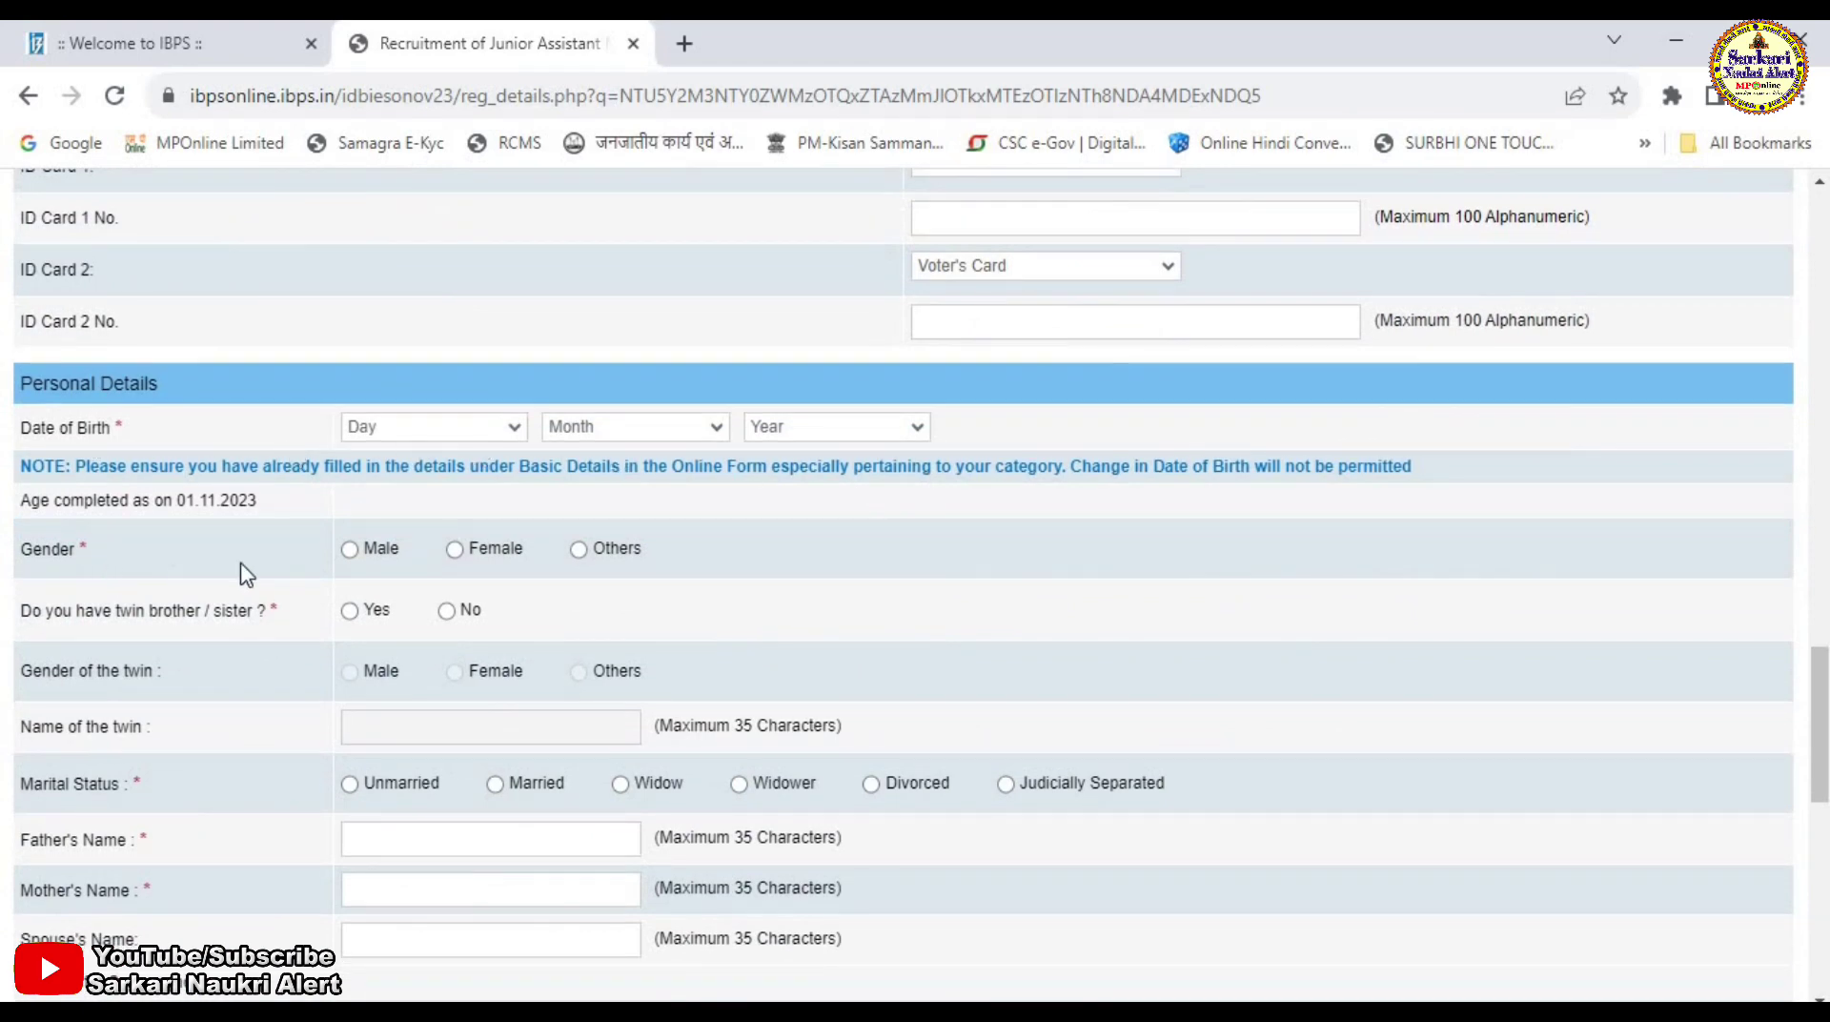
Answer No to the twin brother or sister question and set the marital status to Unmarried
scroll(448, 534, down, 3)
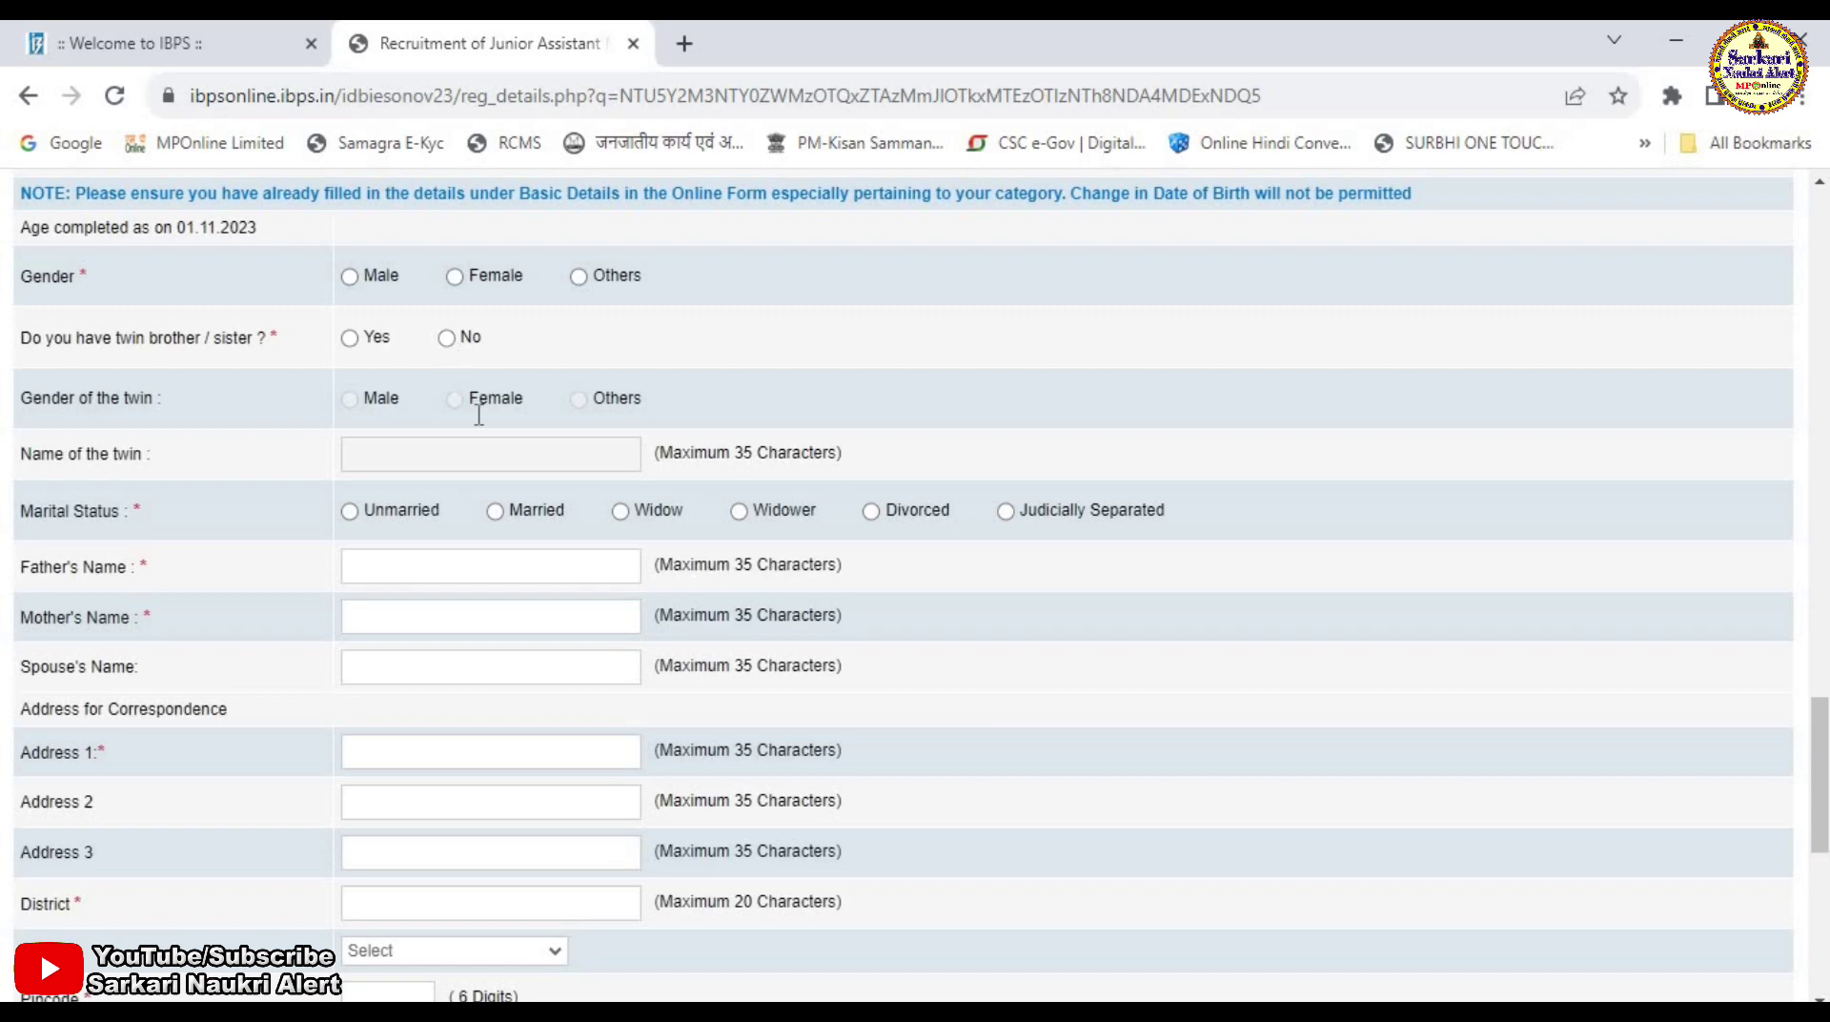
scroll(442, 381, down, 2)
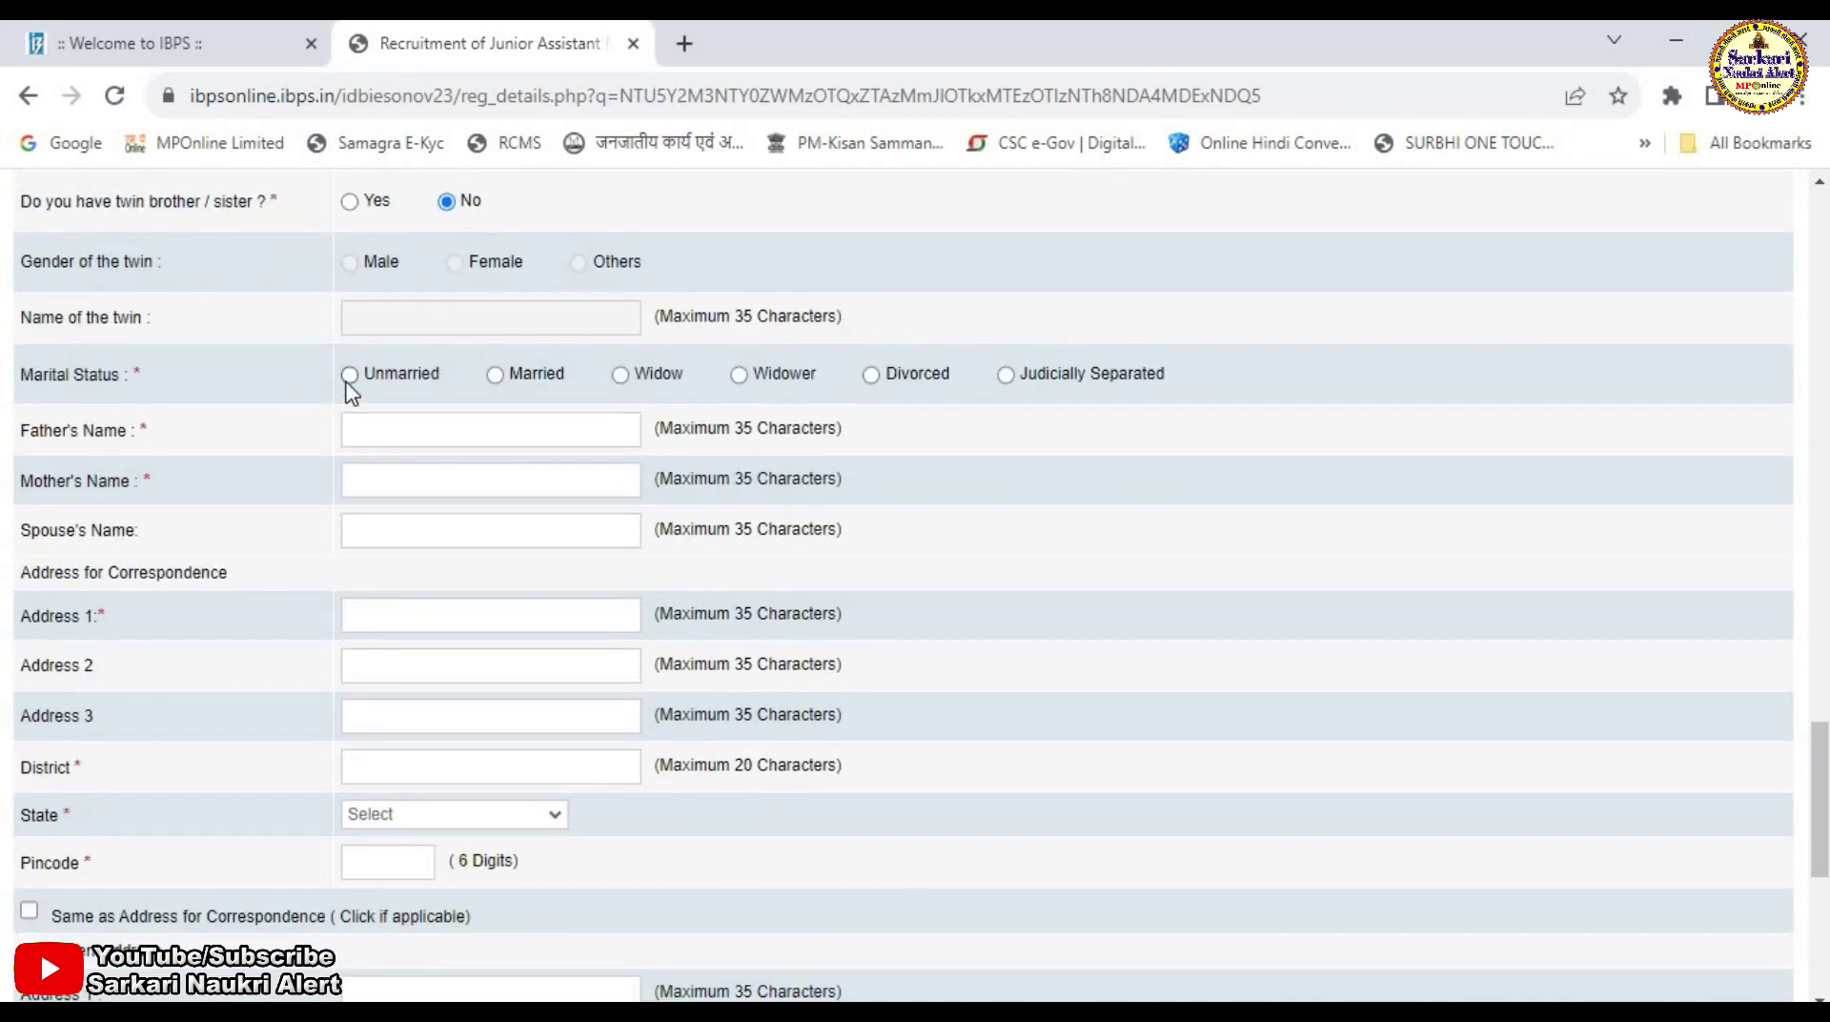
click(349, 376)
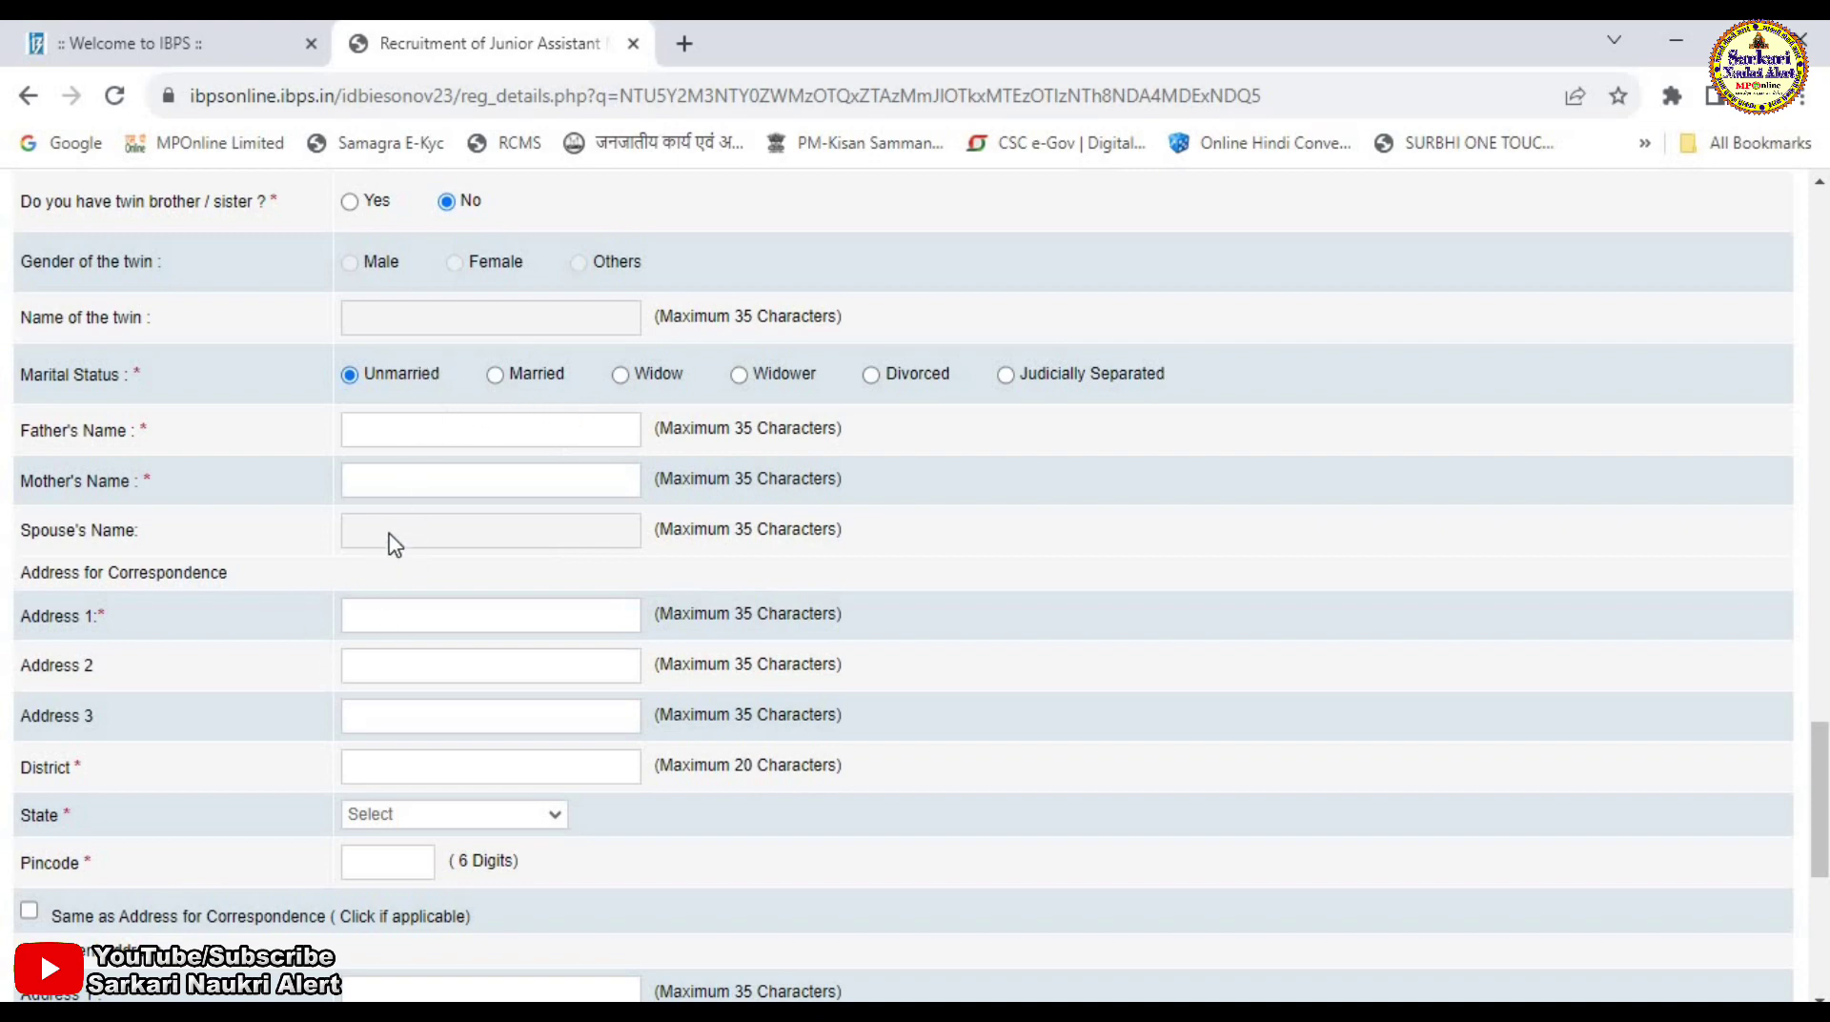
Choose Permanent Address as the address for GST invoicing, then save and continue to the Educational Qualification page
scroll(426, 537, down, 1)
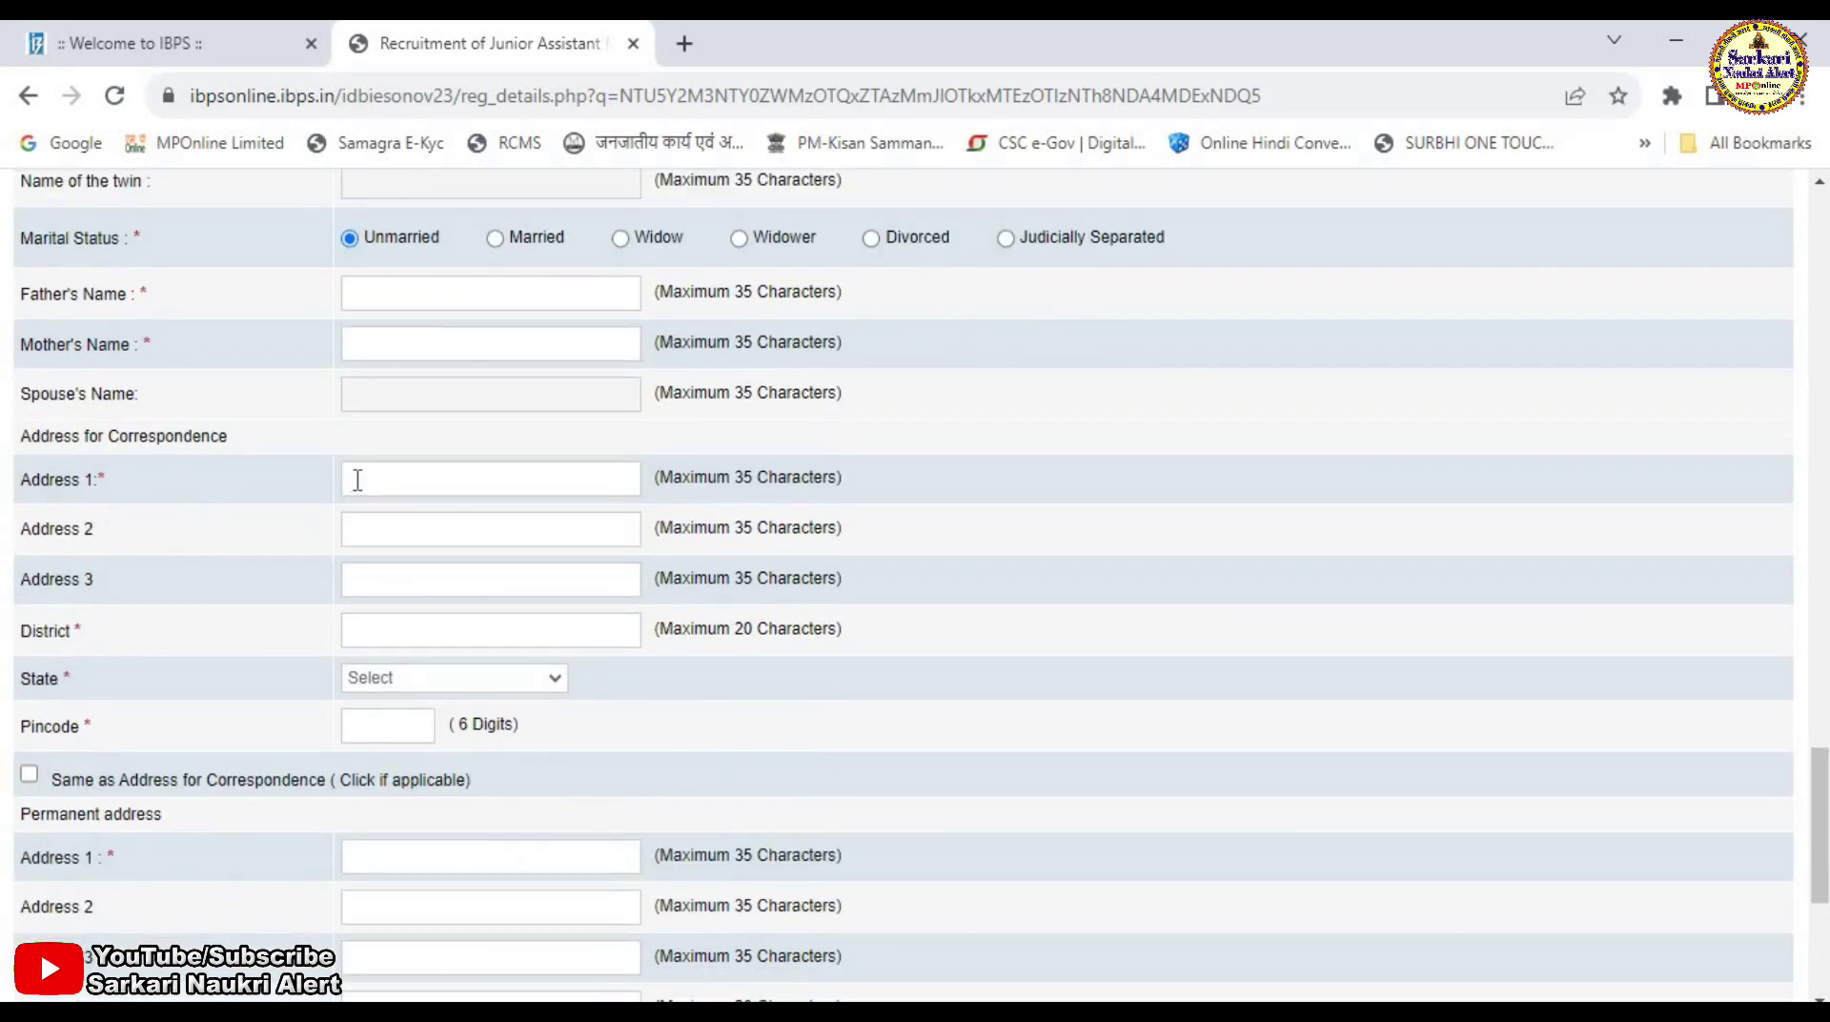
scroll(391, 672, down, 1)
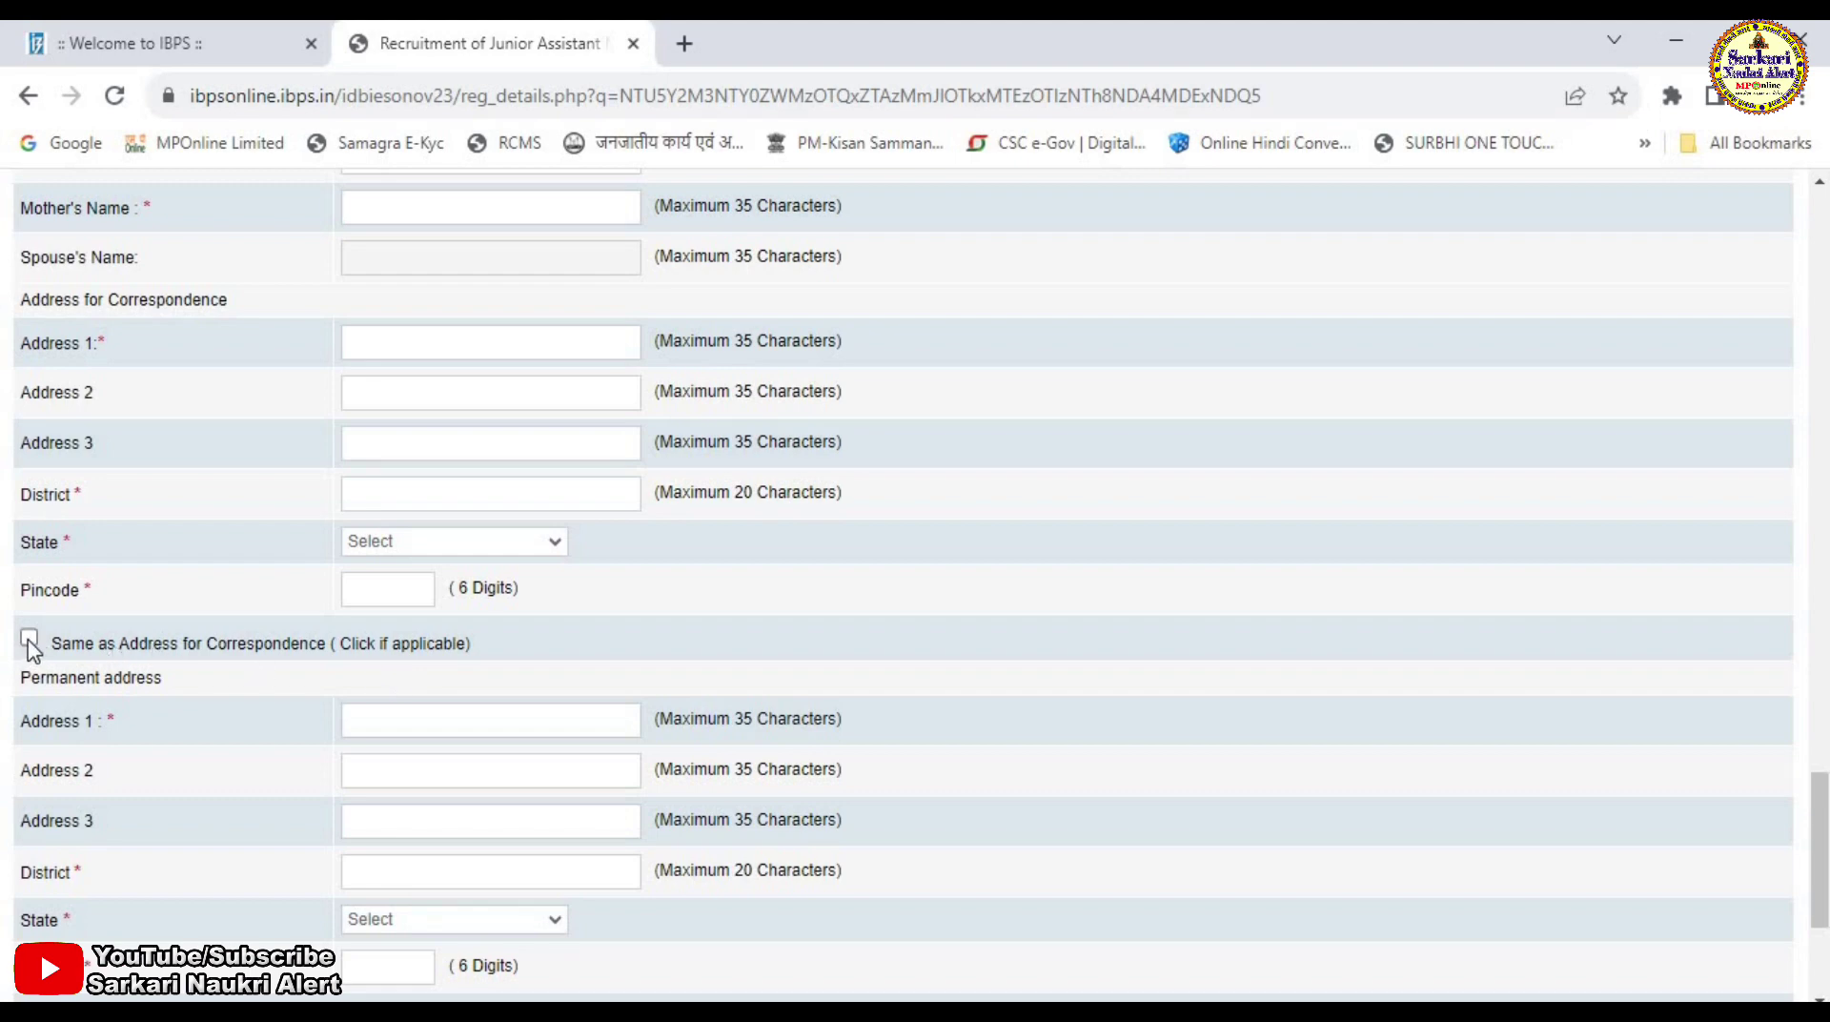
scroll(445, 677, down, 3)
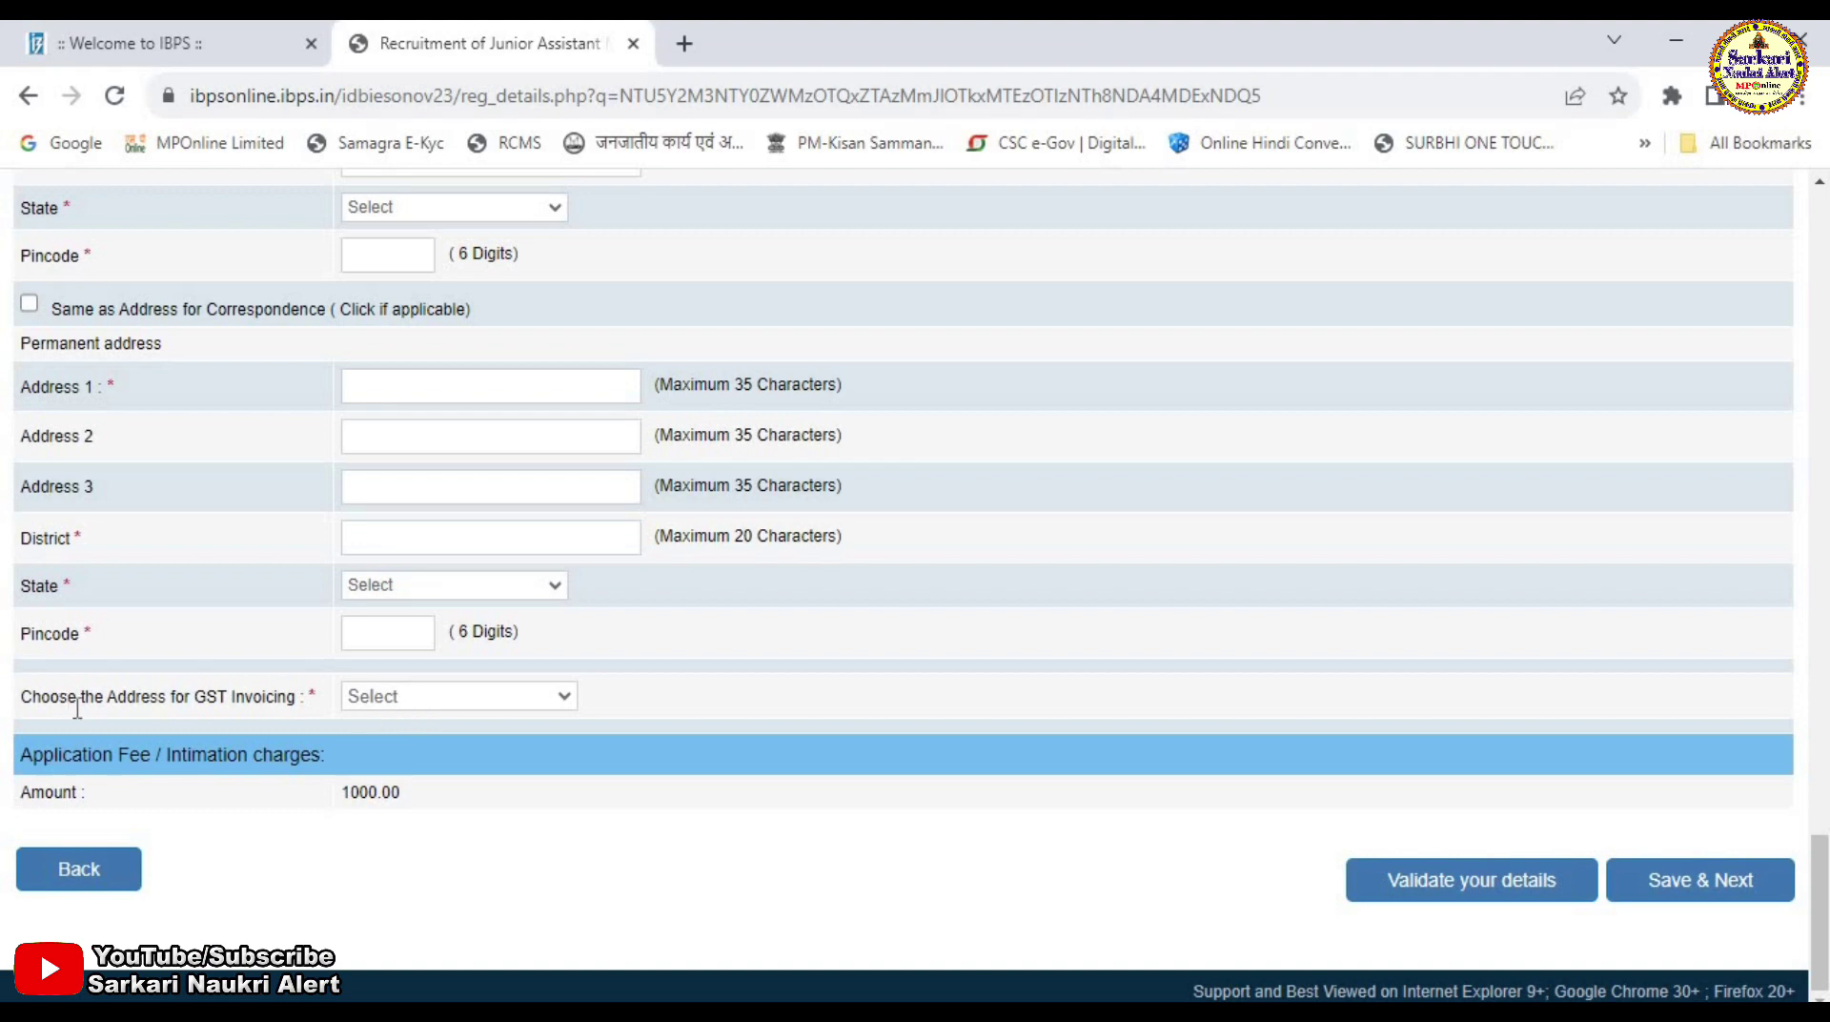
click(378, 705)
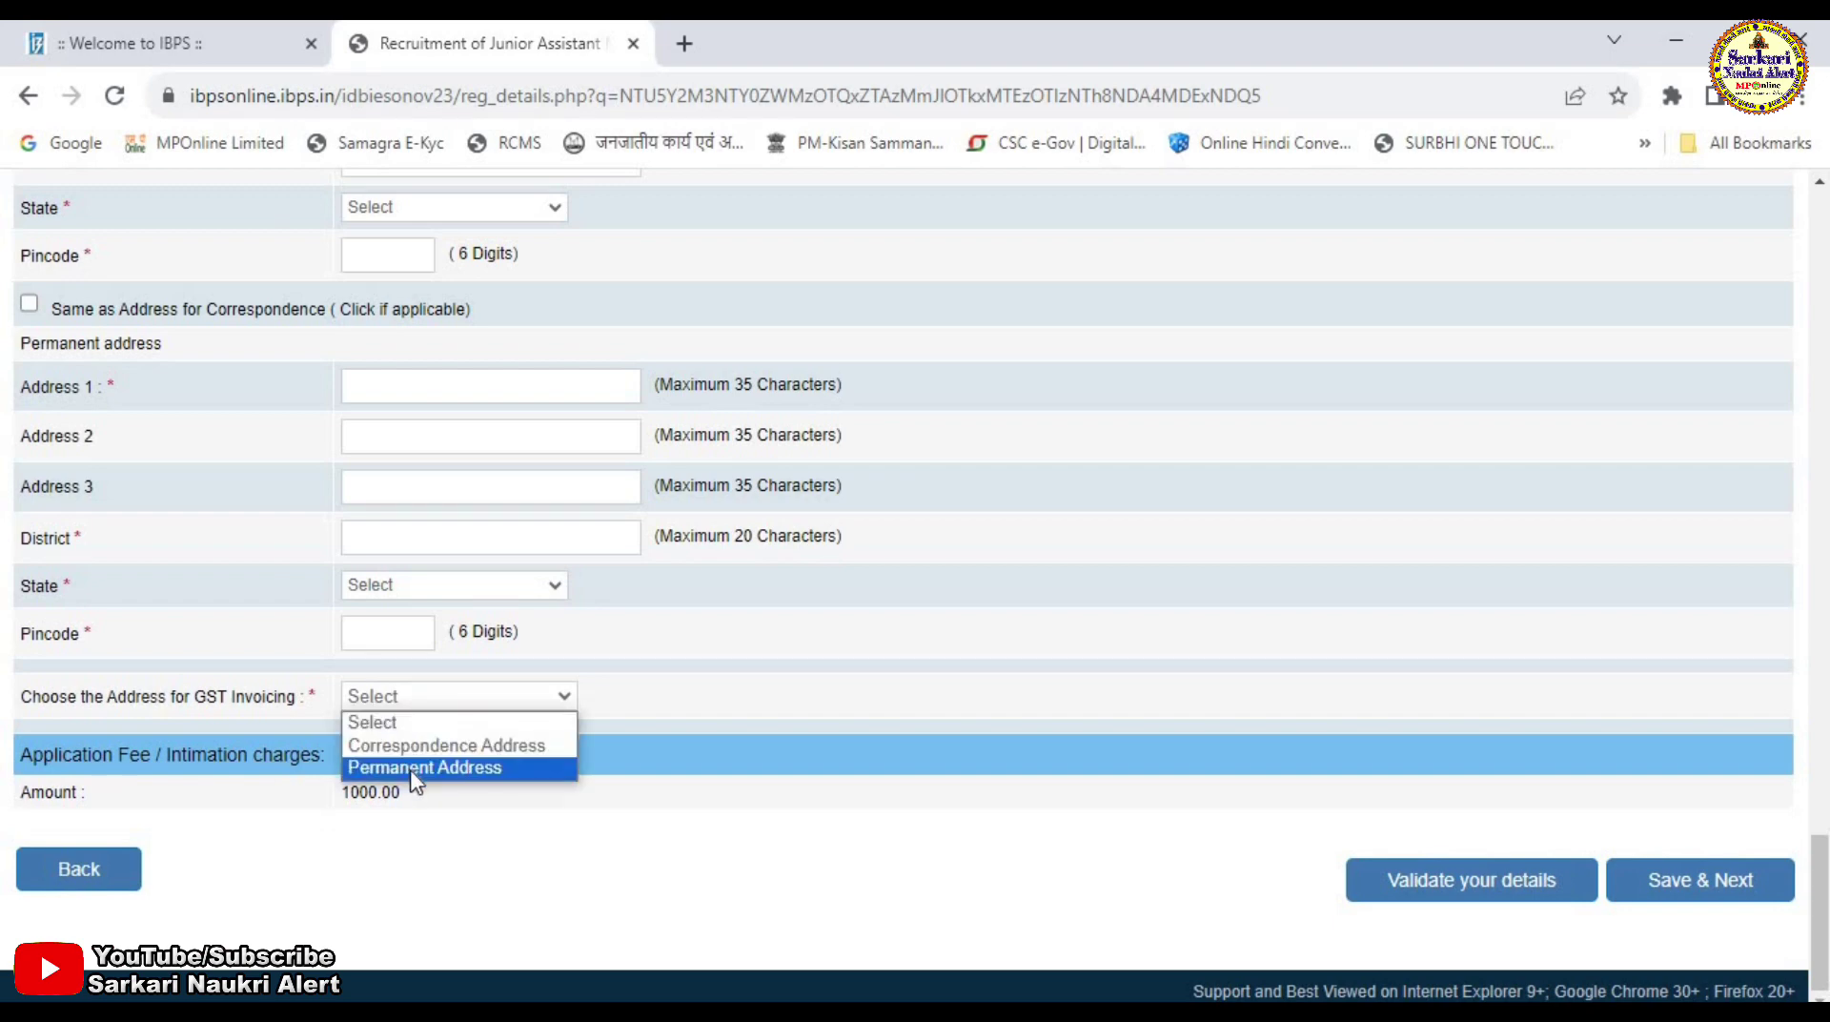
click(494, 774)
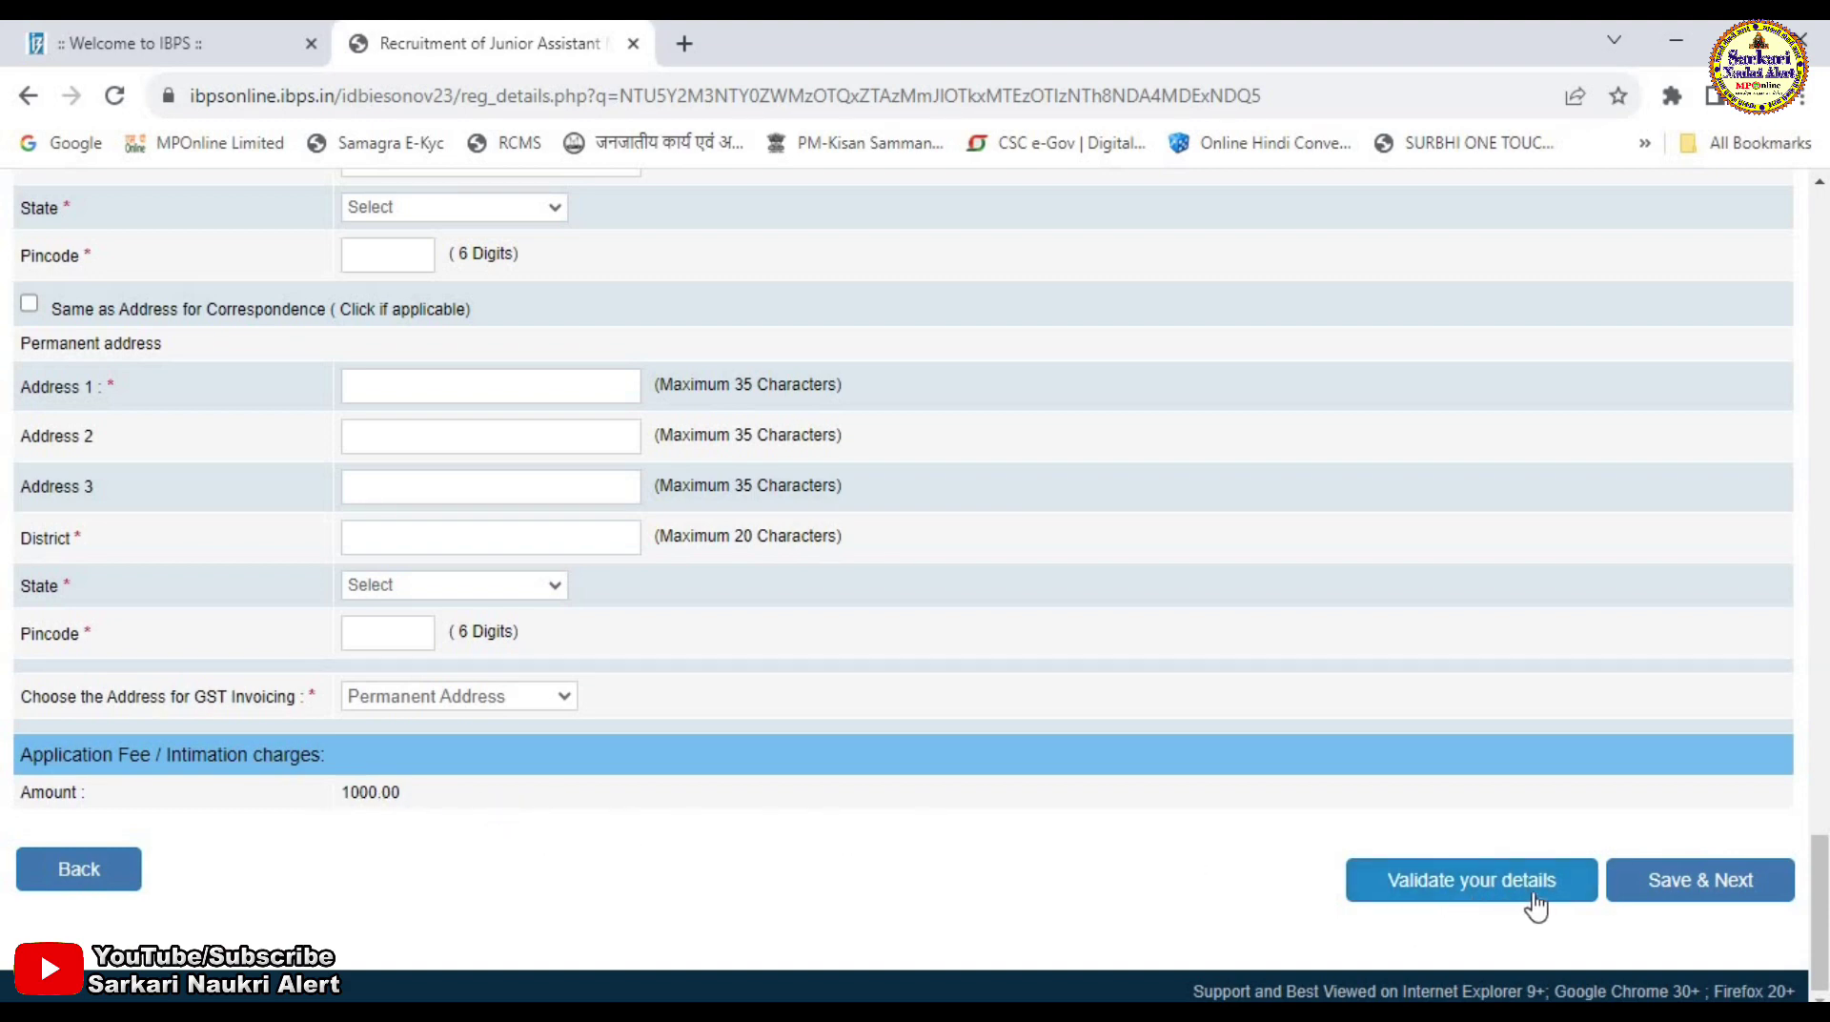
click(1733, 909)
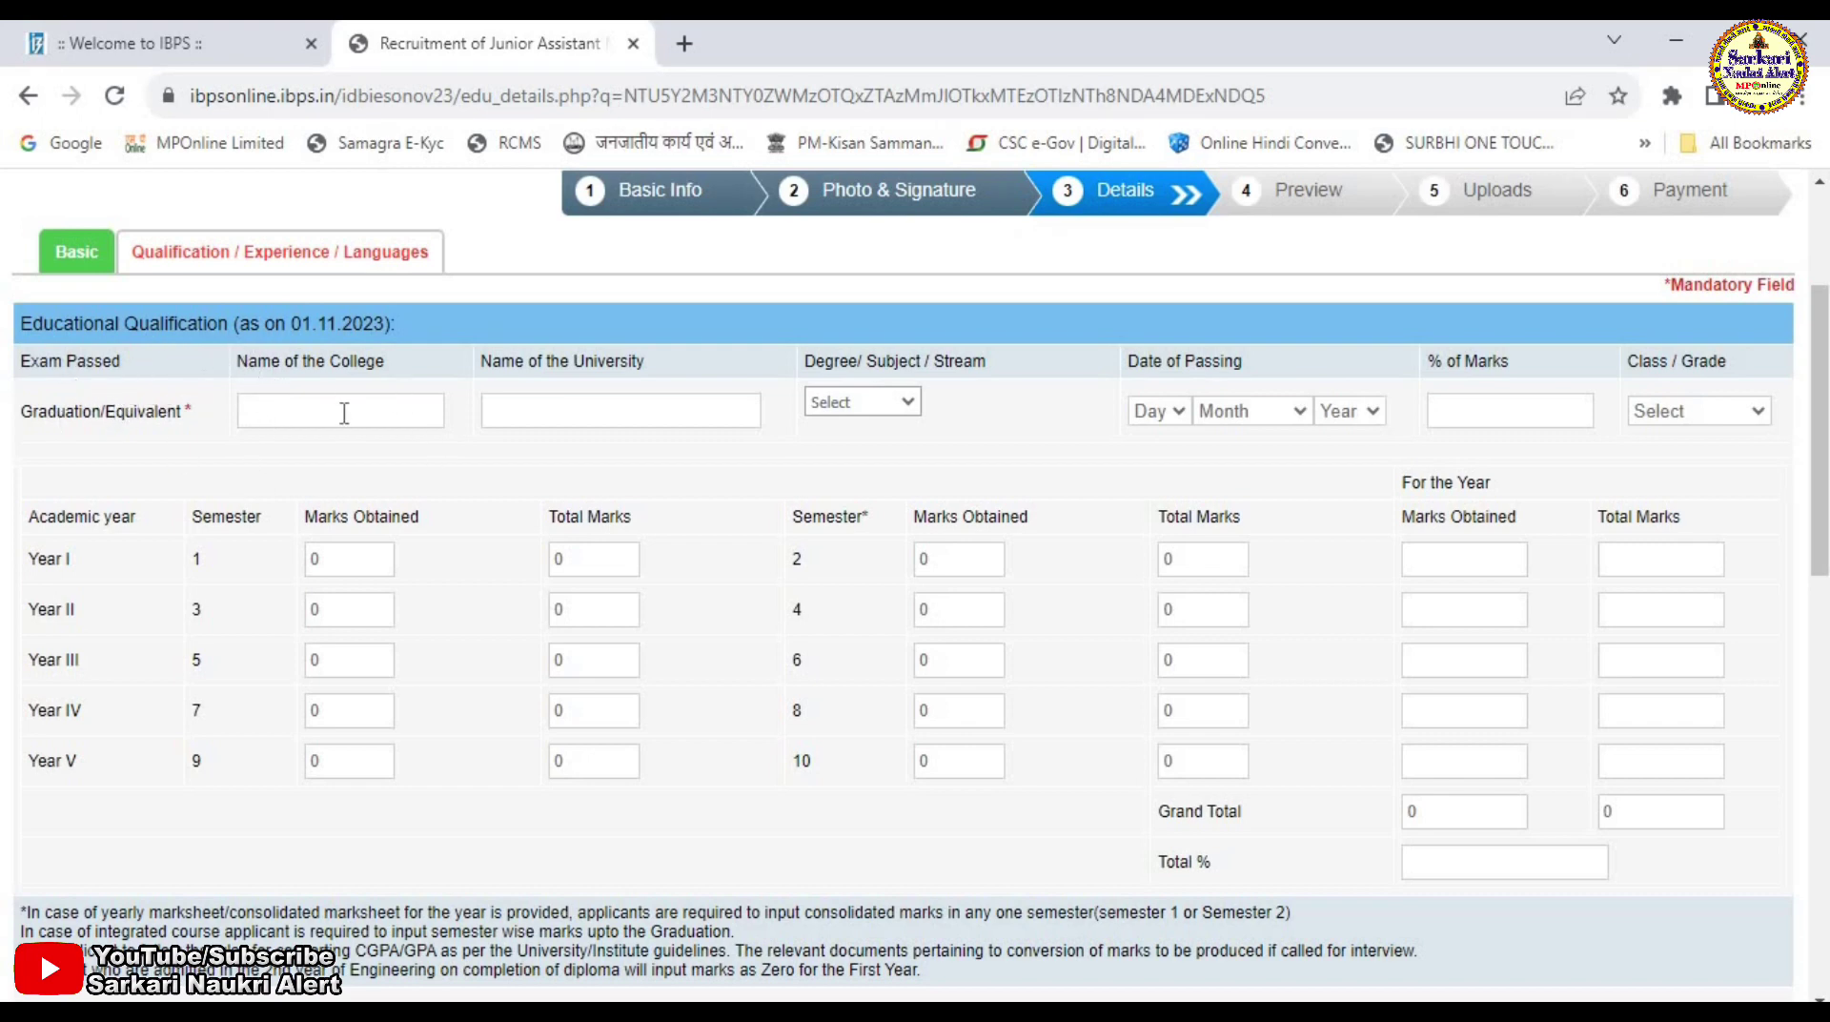
Set the graduation degree to B.Com. and its class or grade to First Class
click(856, 404)
click(861, 465)
click(1170, 418)
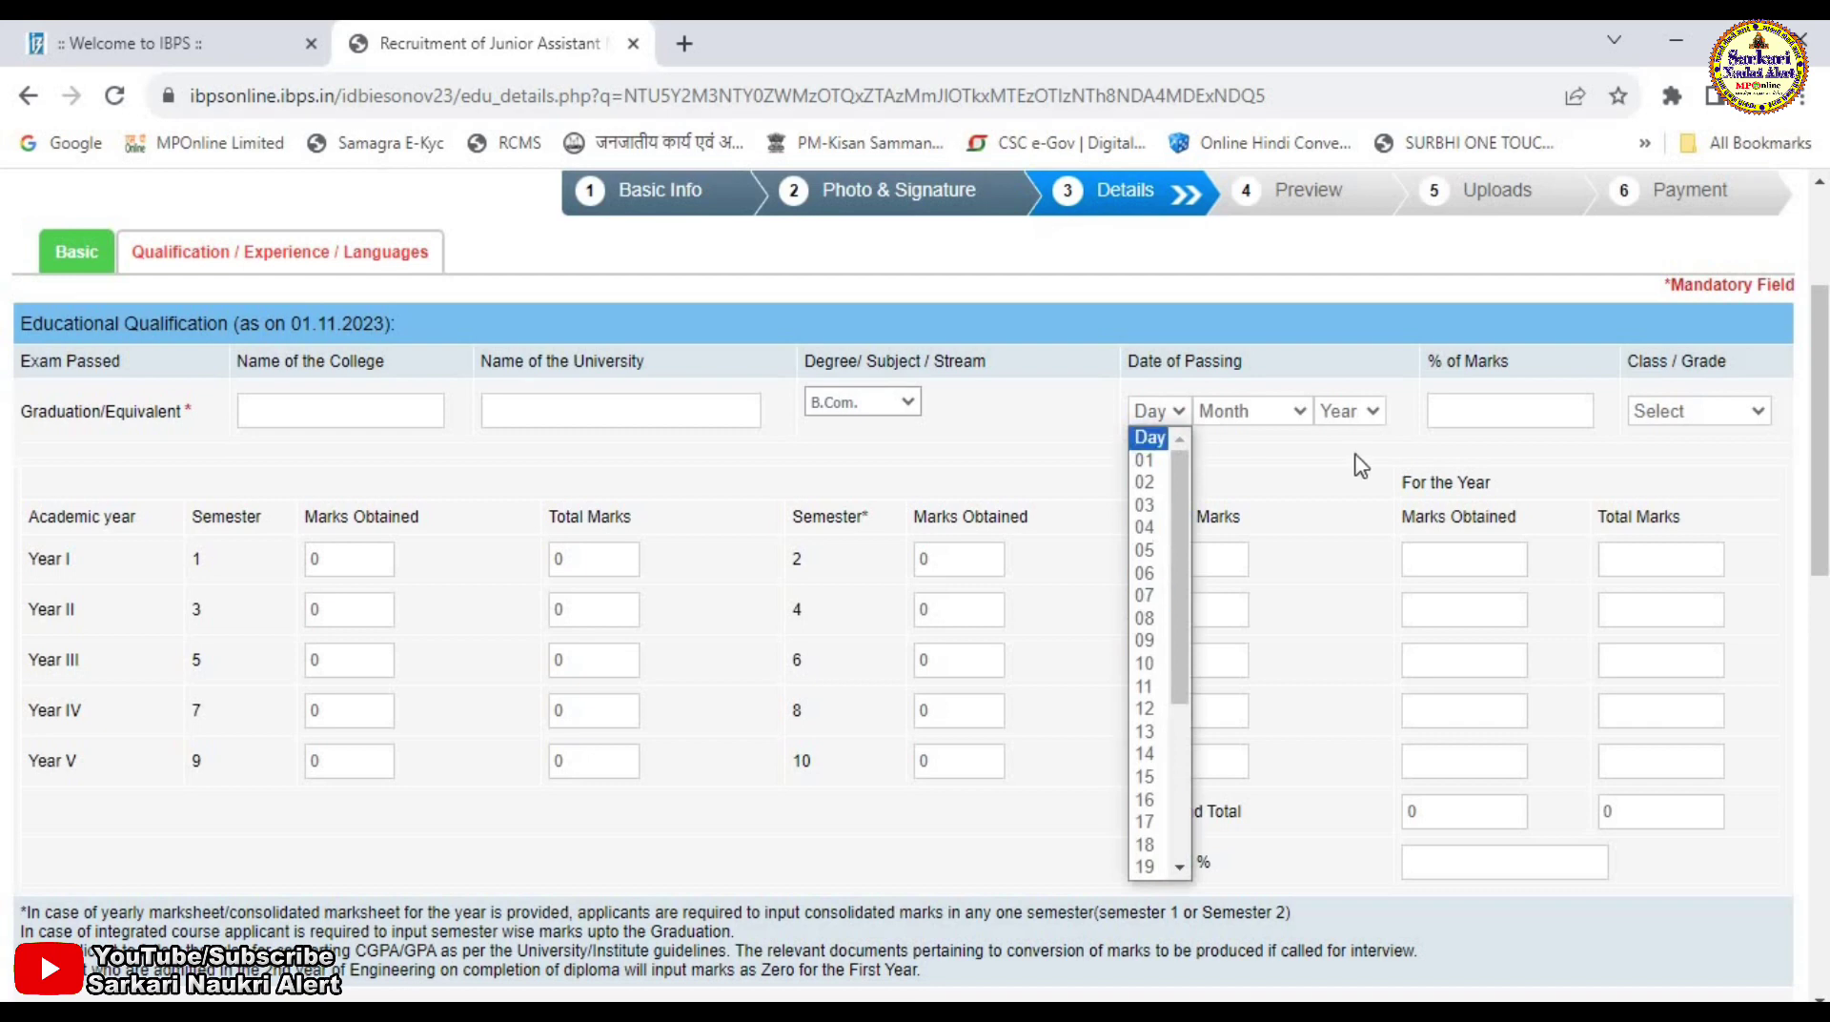
click(1482, 412)
click(1686, 418)
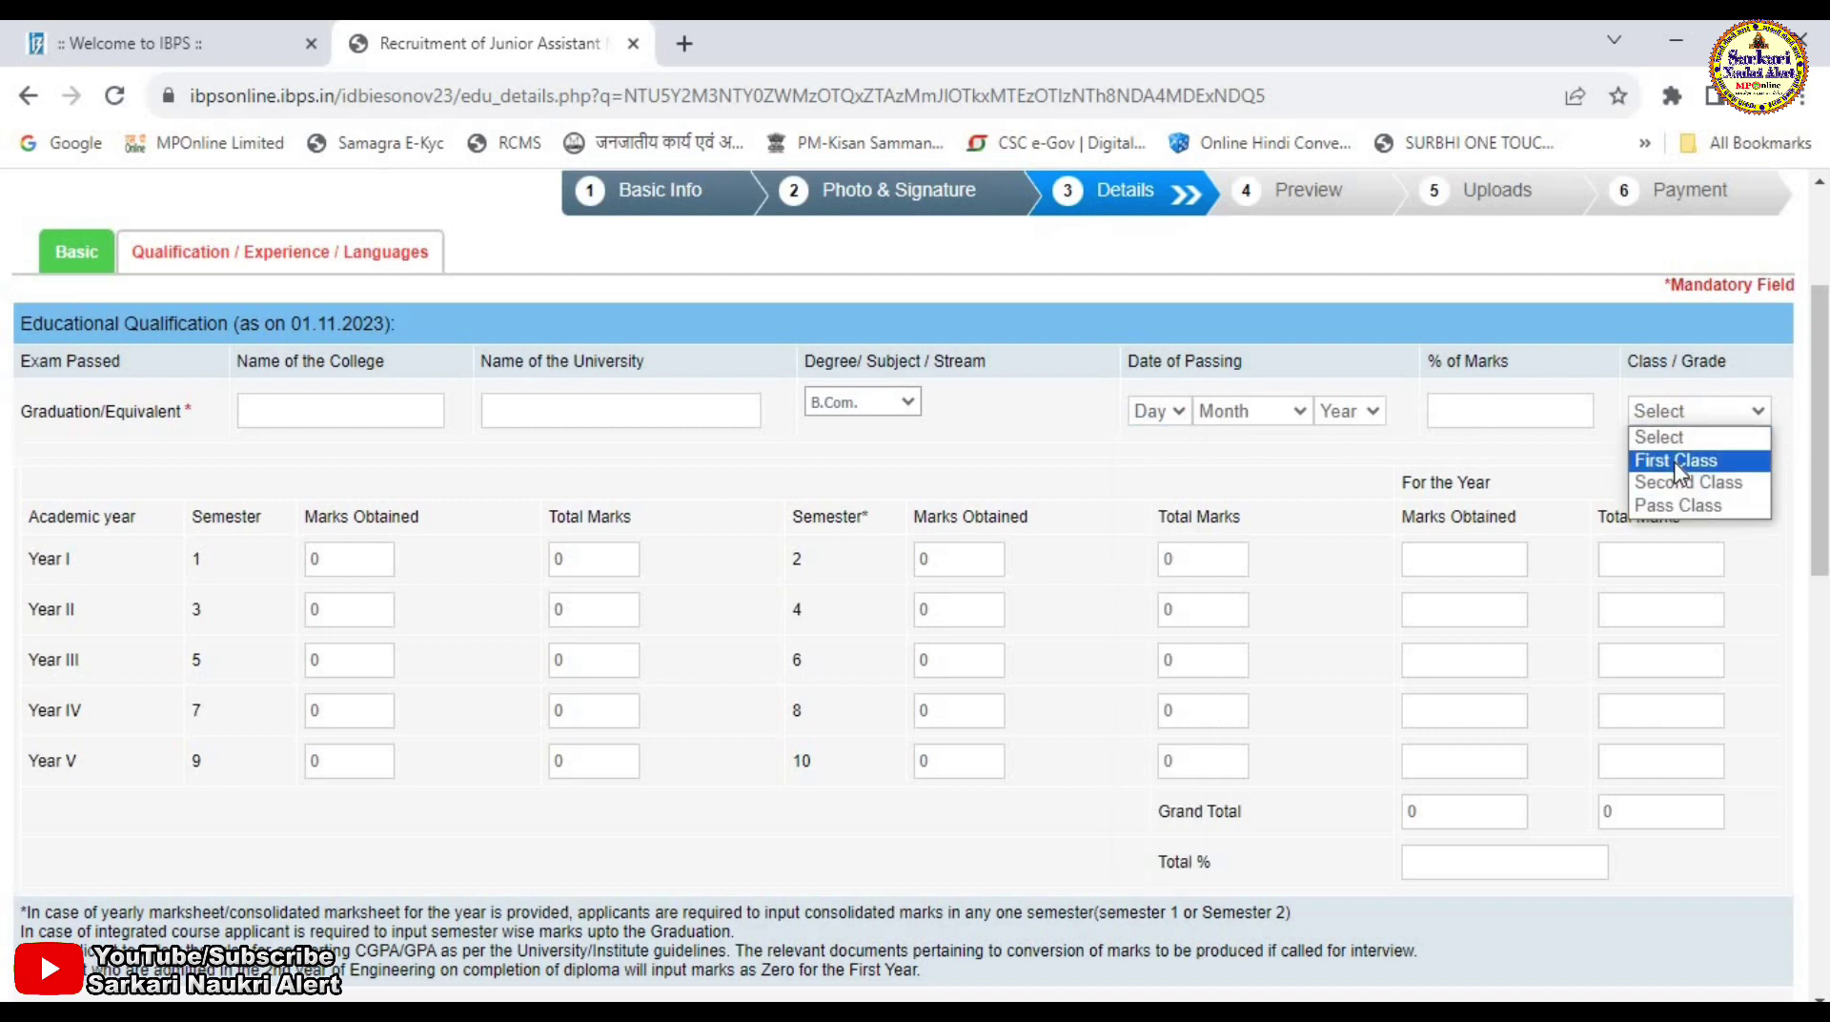
click(1678, 468)
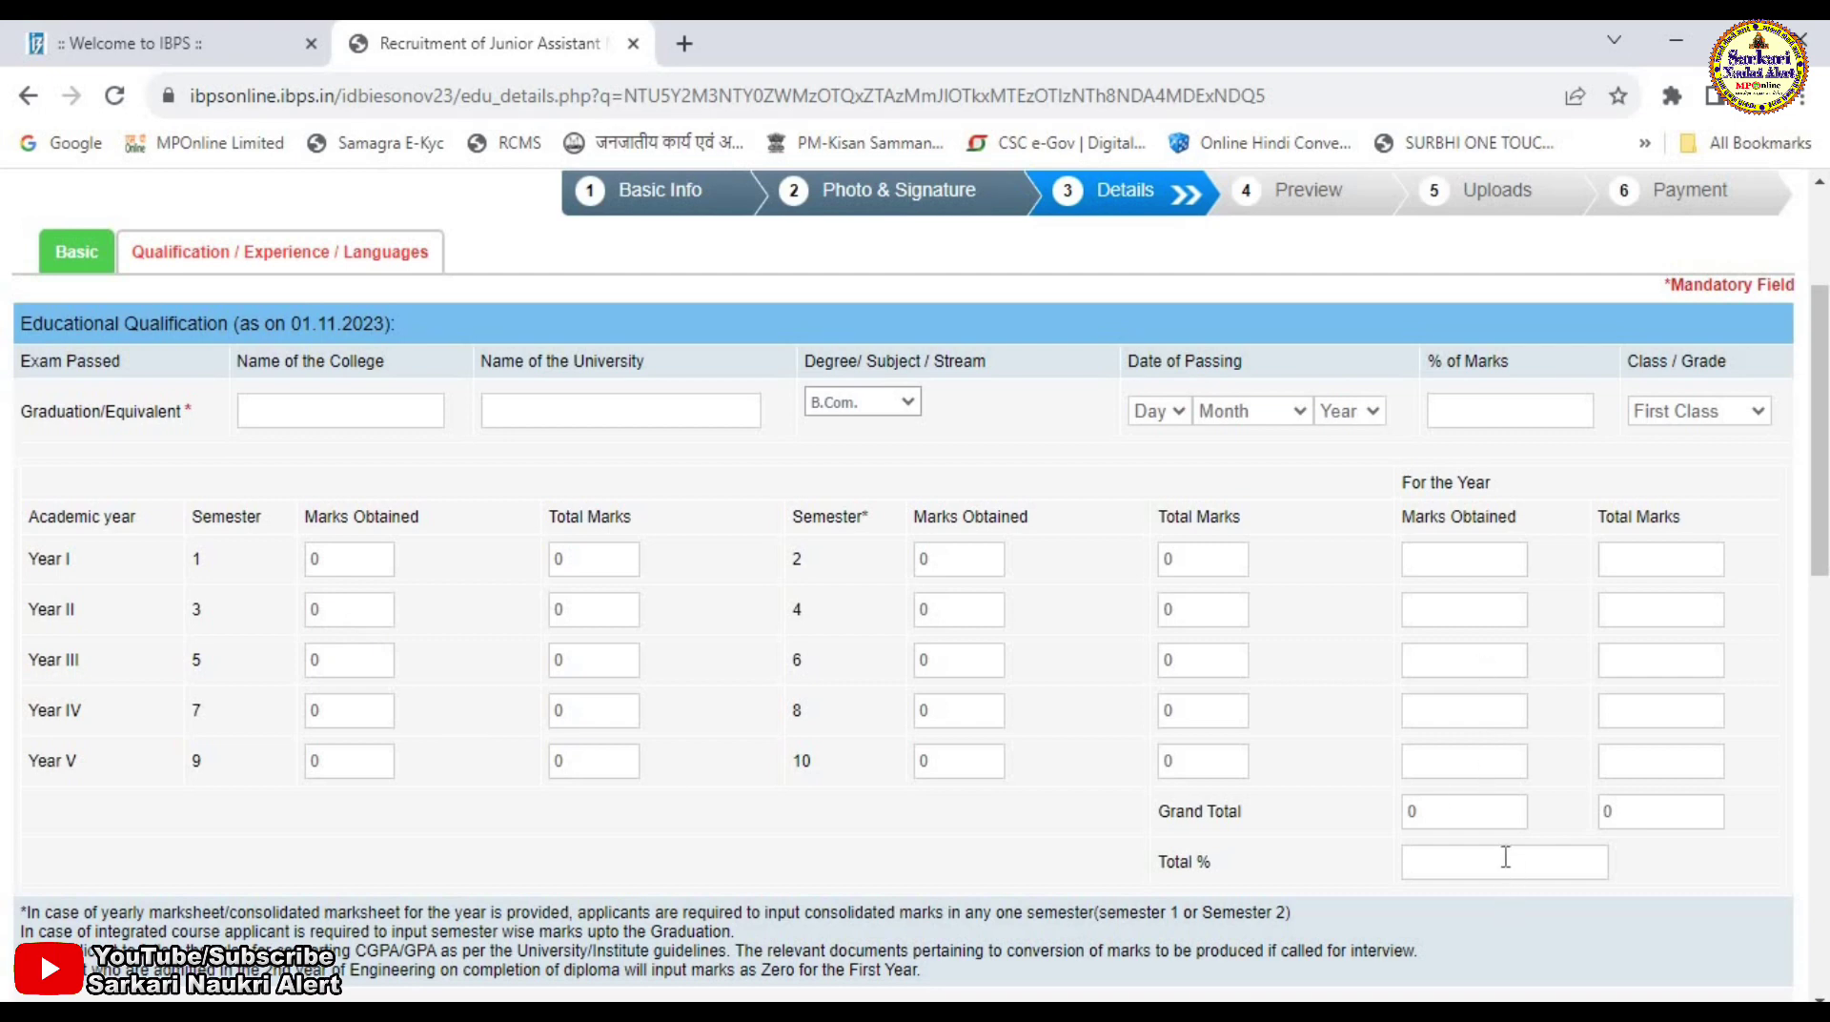
Answer Yes to proficiency in computers and No to presently working under Work Experience
scroll(1497, 853, down, 5)
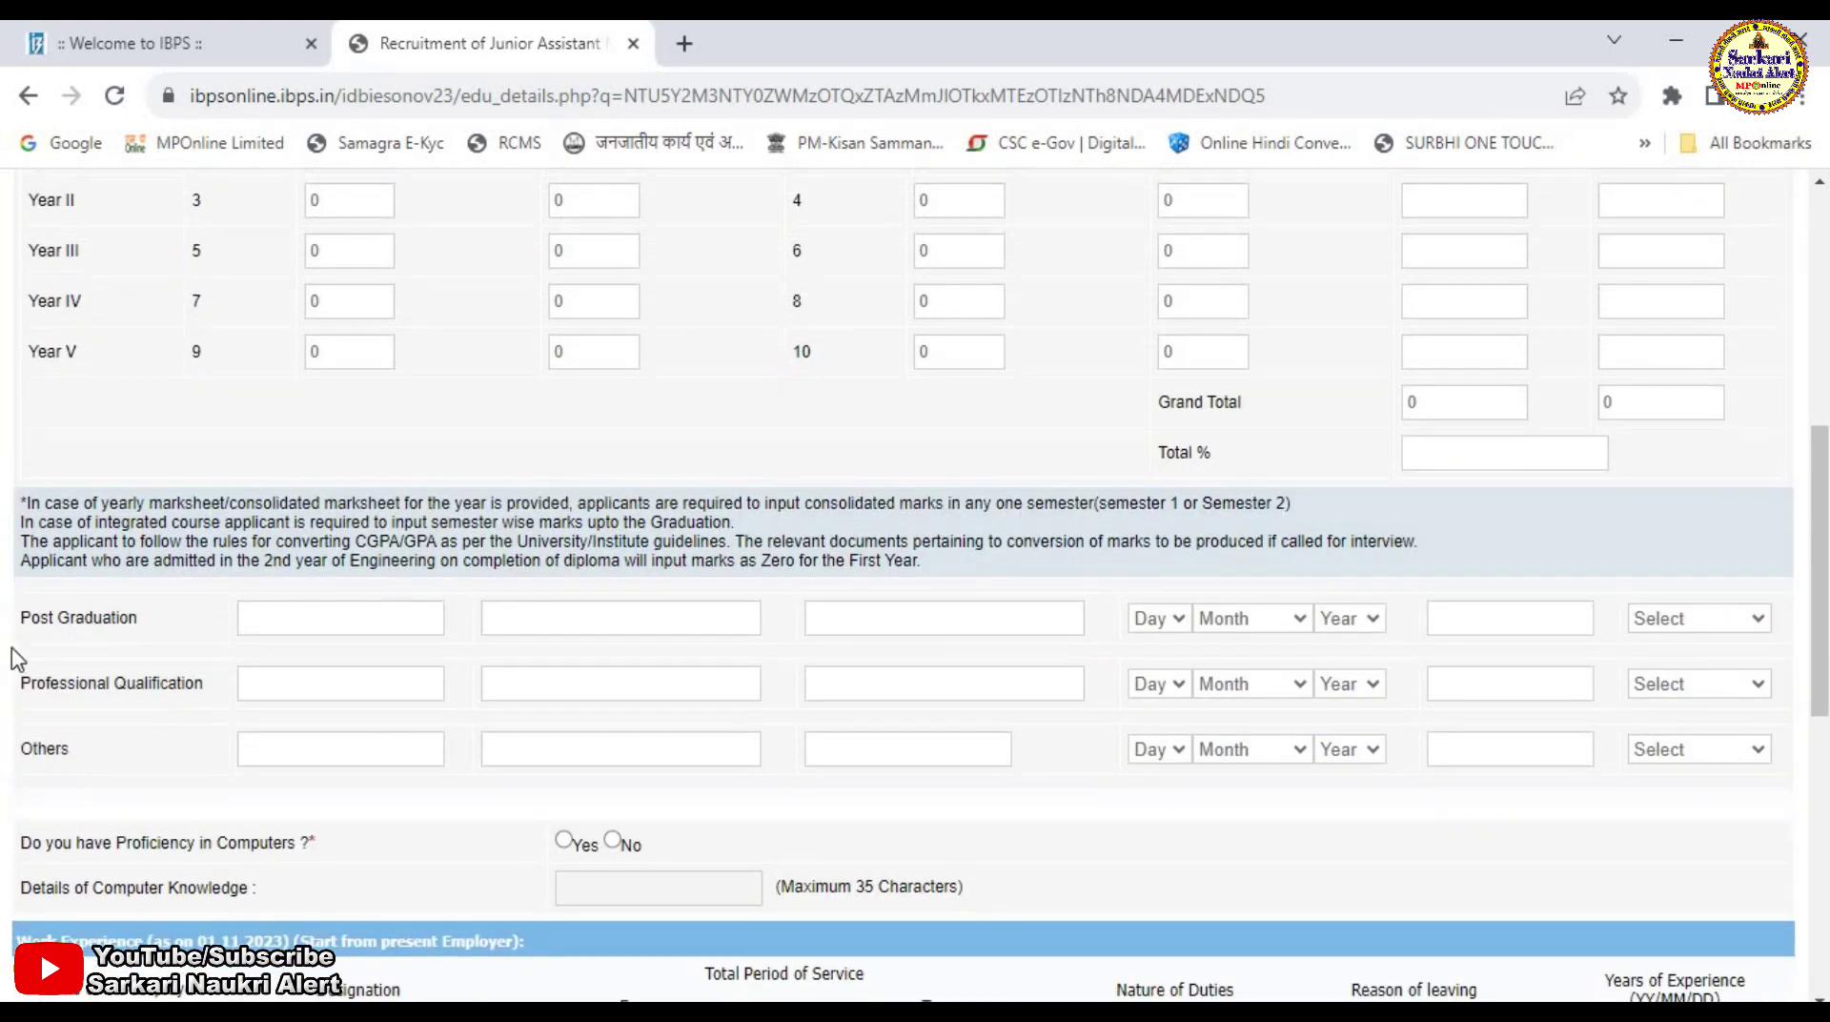
scroll(425, 626, down, 2)
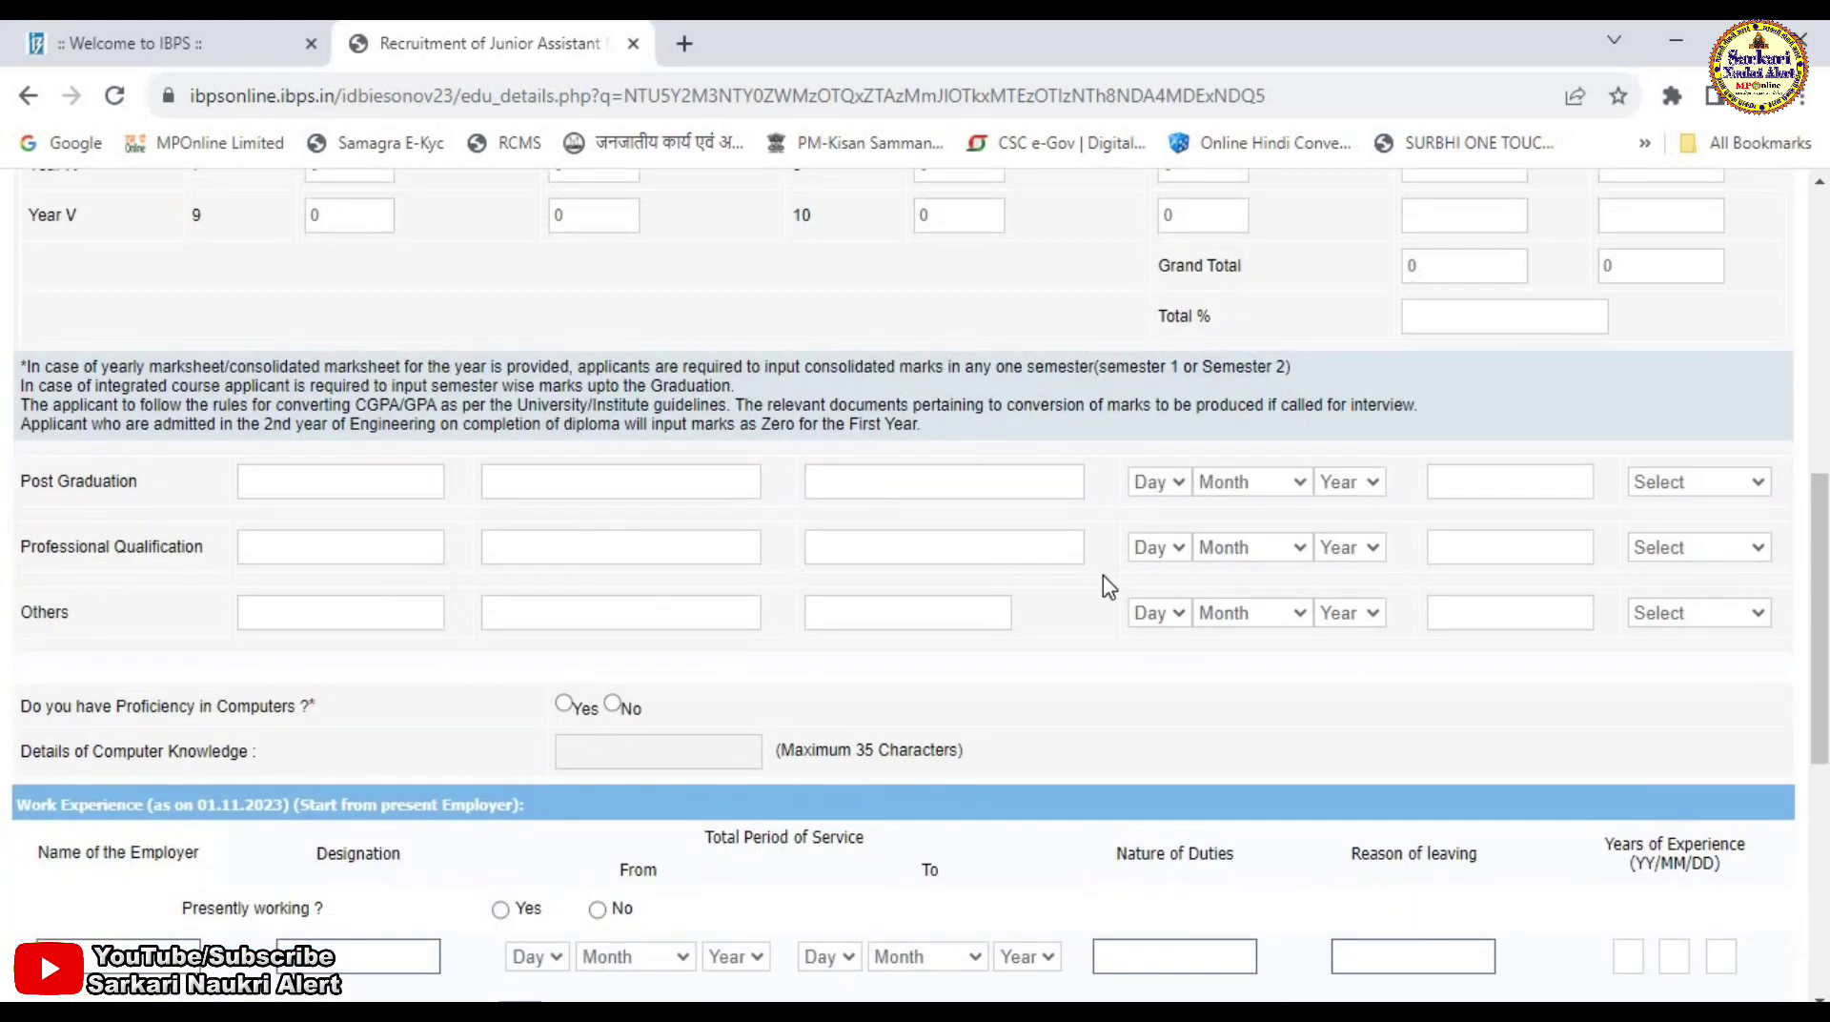
scroll(1082, 591, down, 3)
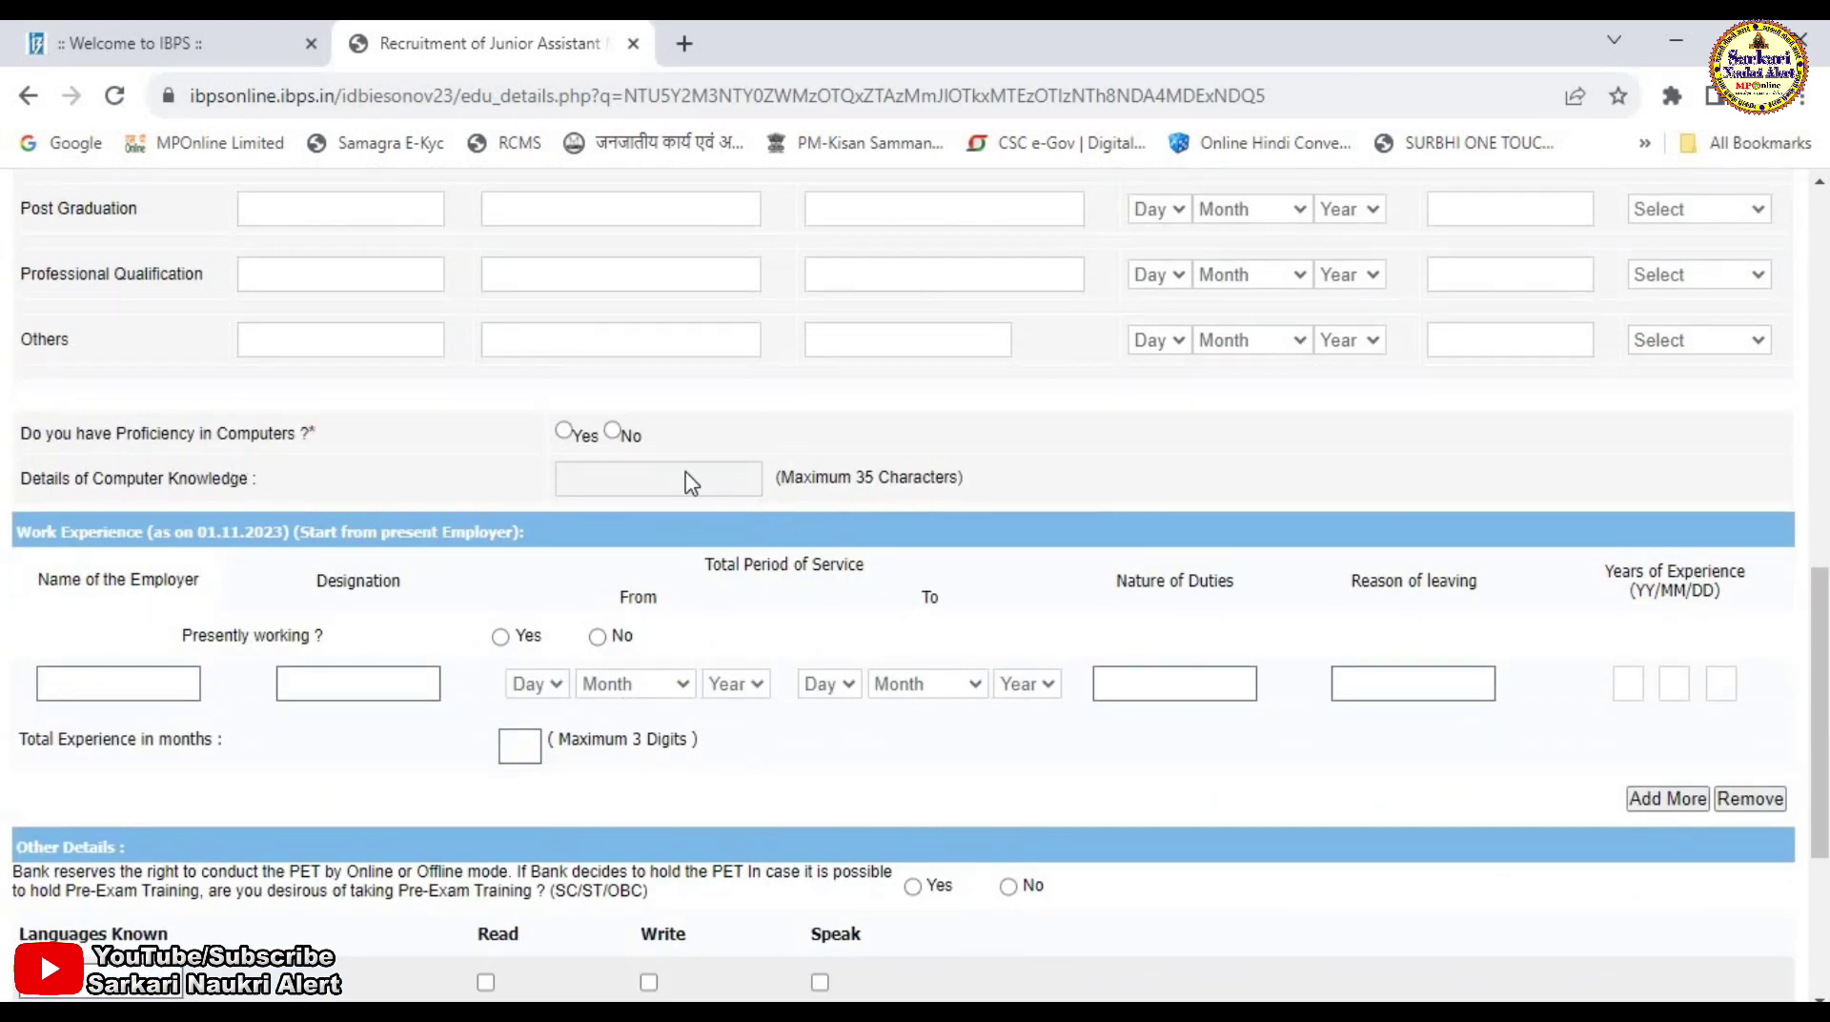
click(563, 431)
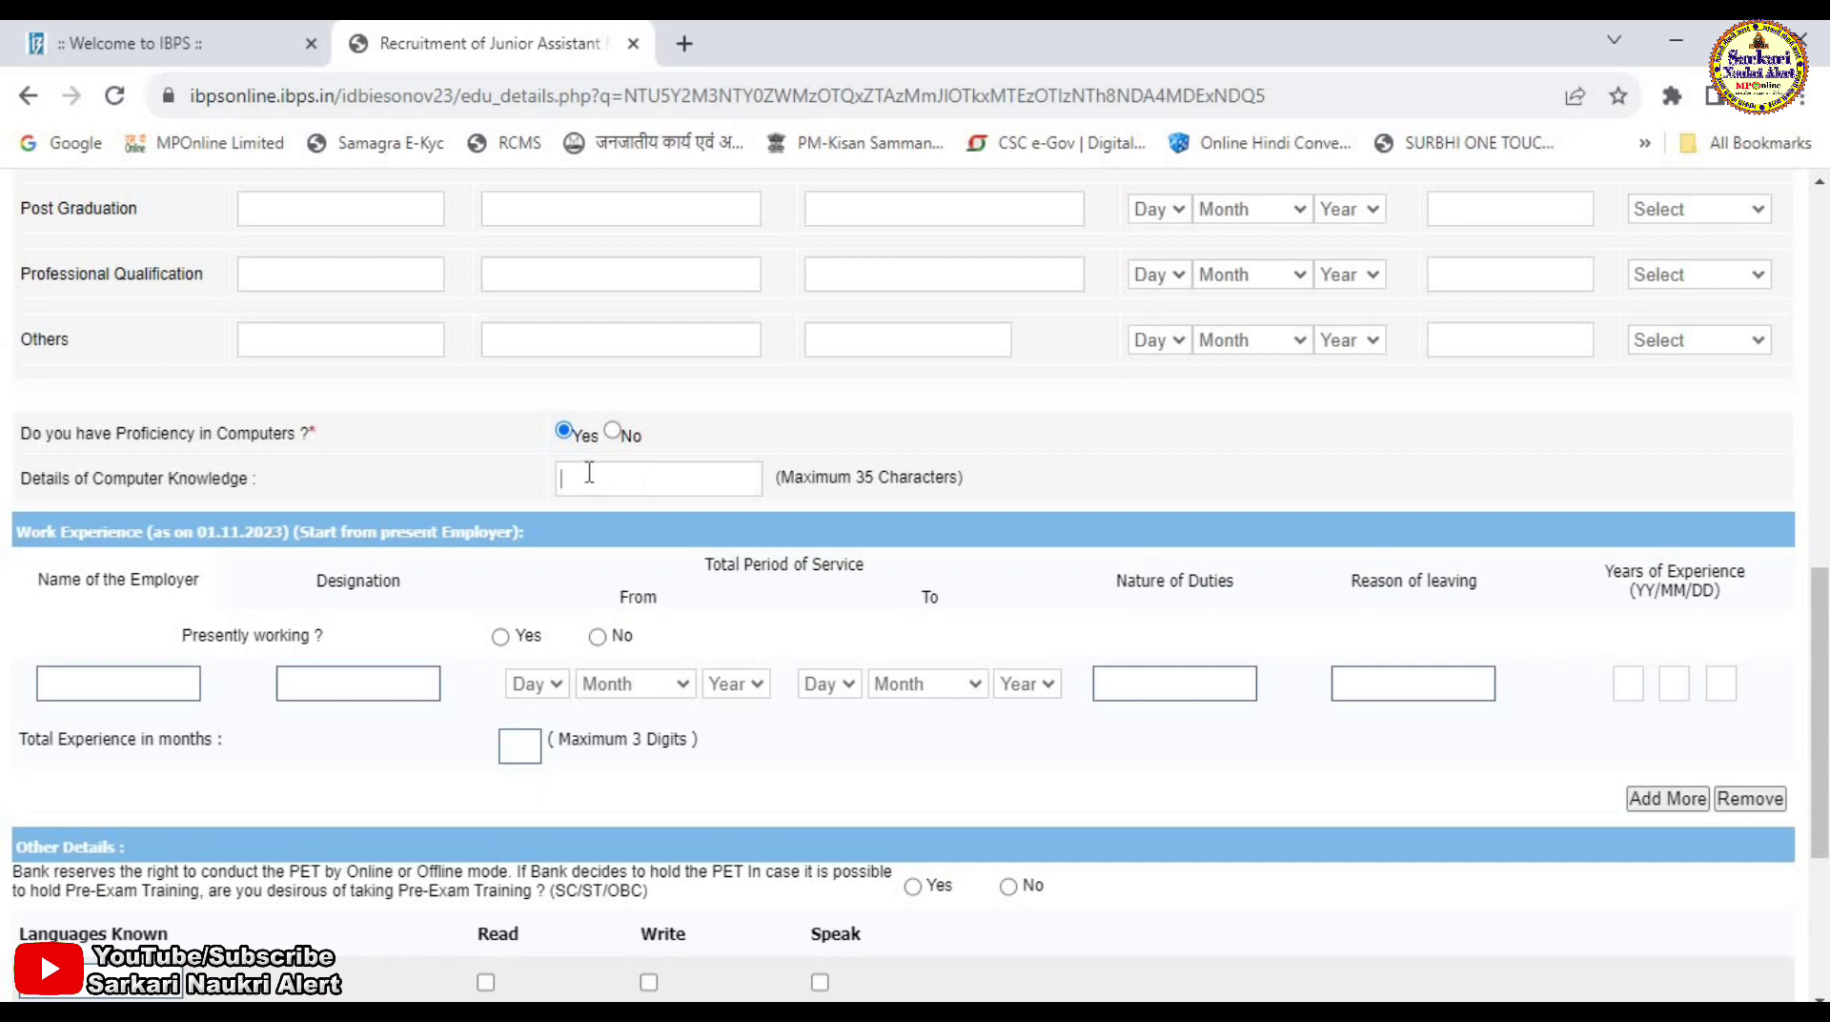
scroll(590, 471, down, 1)
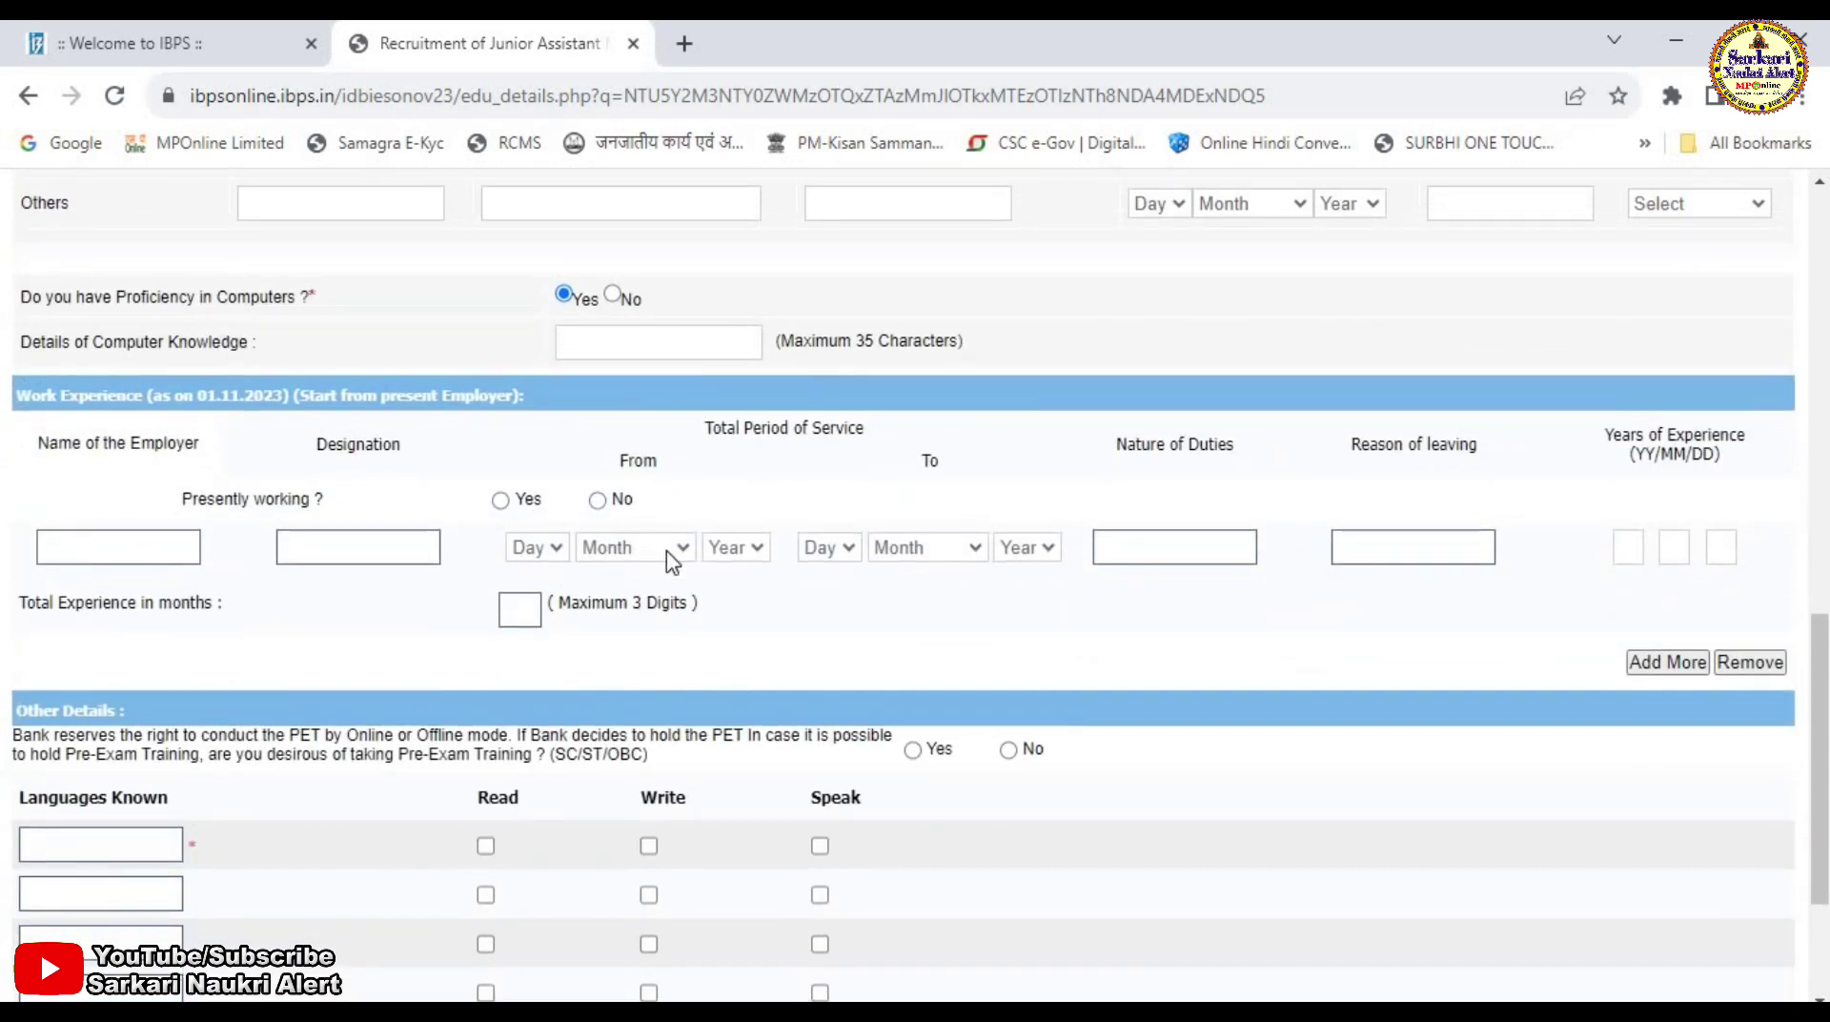
click(597, 500)
scroll(706, 580, down, 2)
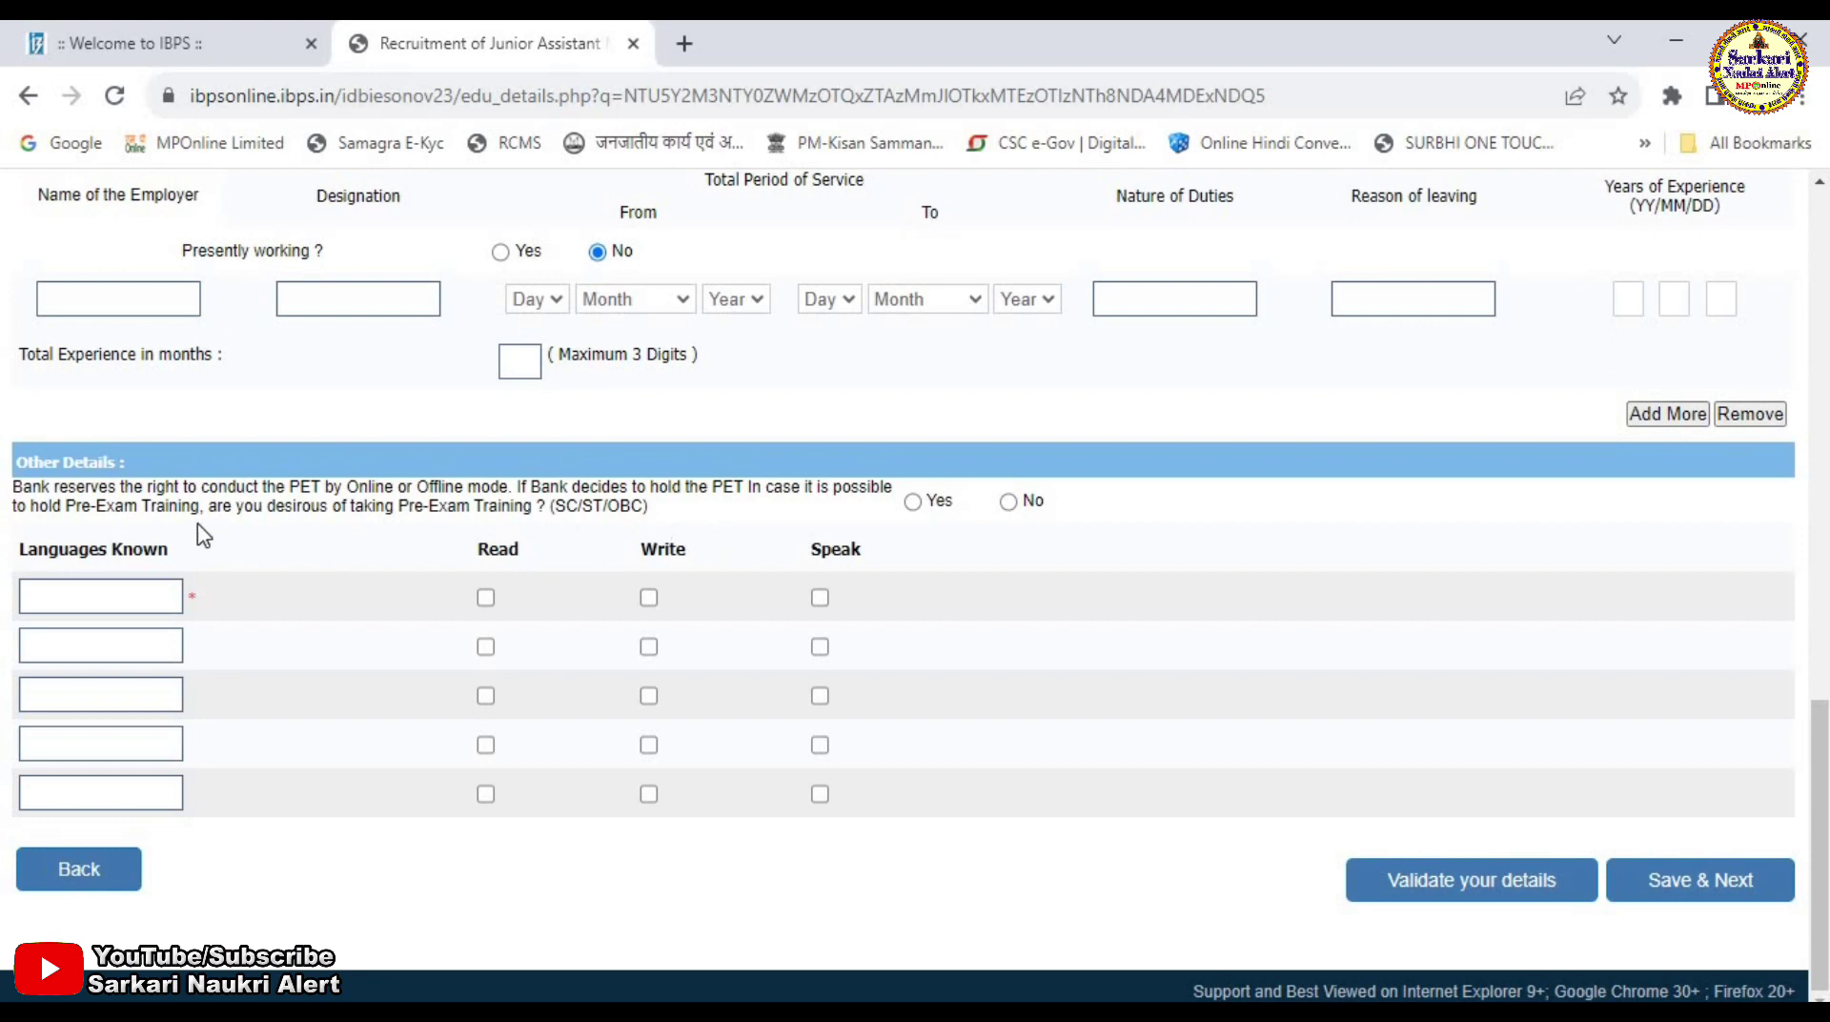
Answer Yes to Pre-Exam Training and add HINDI as the first known language with Read, Write and Speak
click(913, 503)
click(62, 594)
text(HINDI)
click(486, 599)
click(650, 600)
click(818, 599)
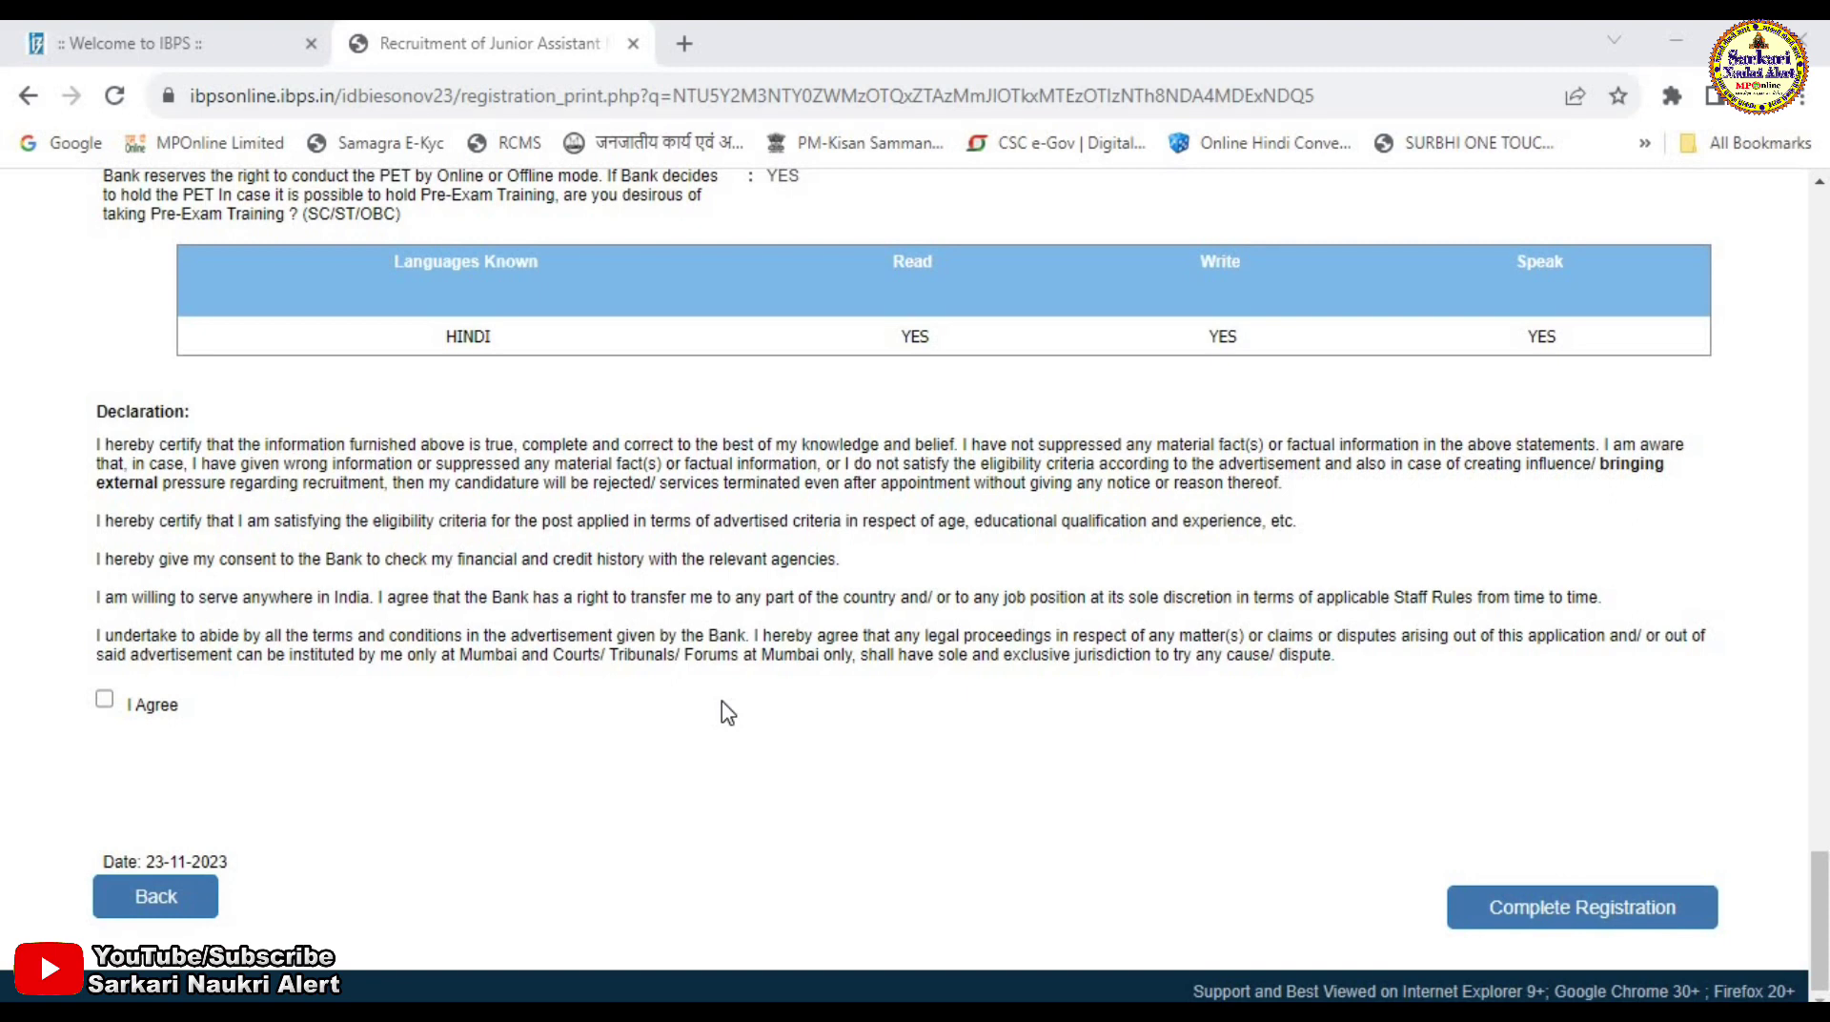
Agree to the declaration and complete the registration, and return to the open IBPS home page
click(106, 701)
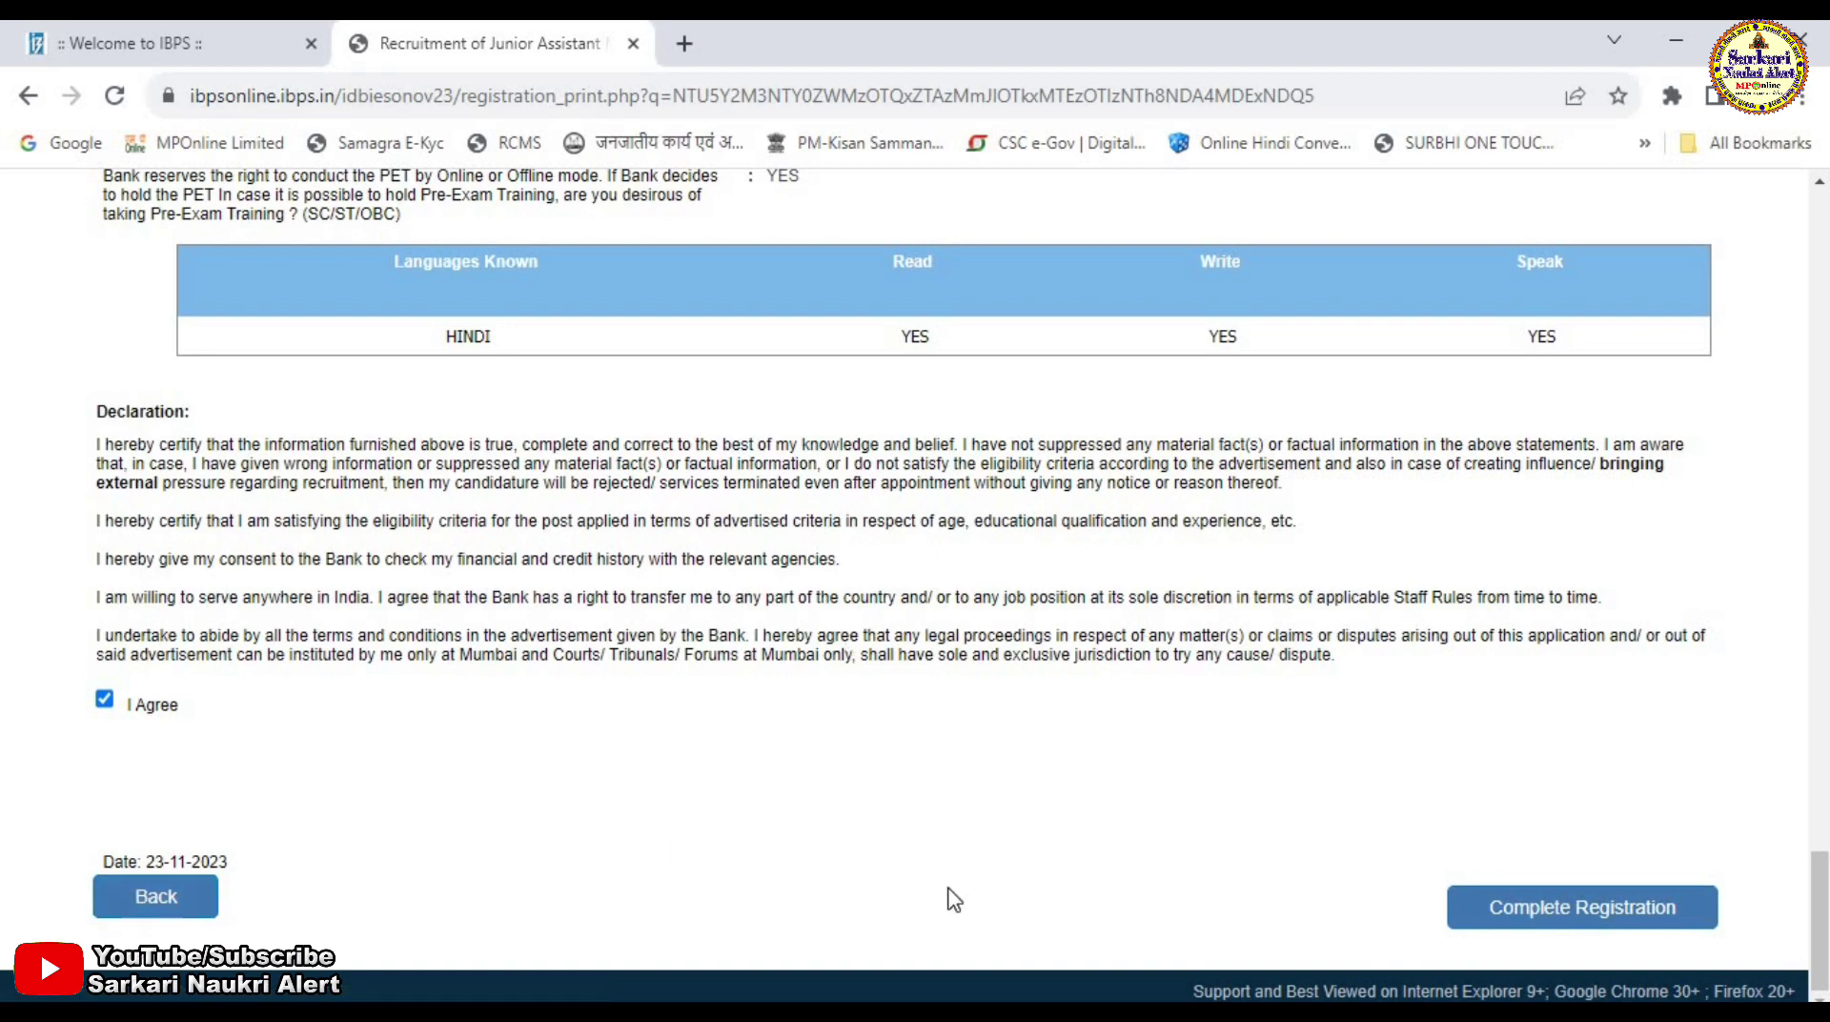
click(1536, 915)
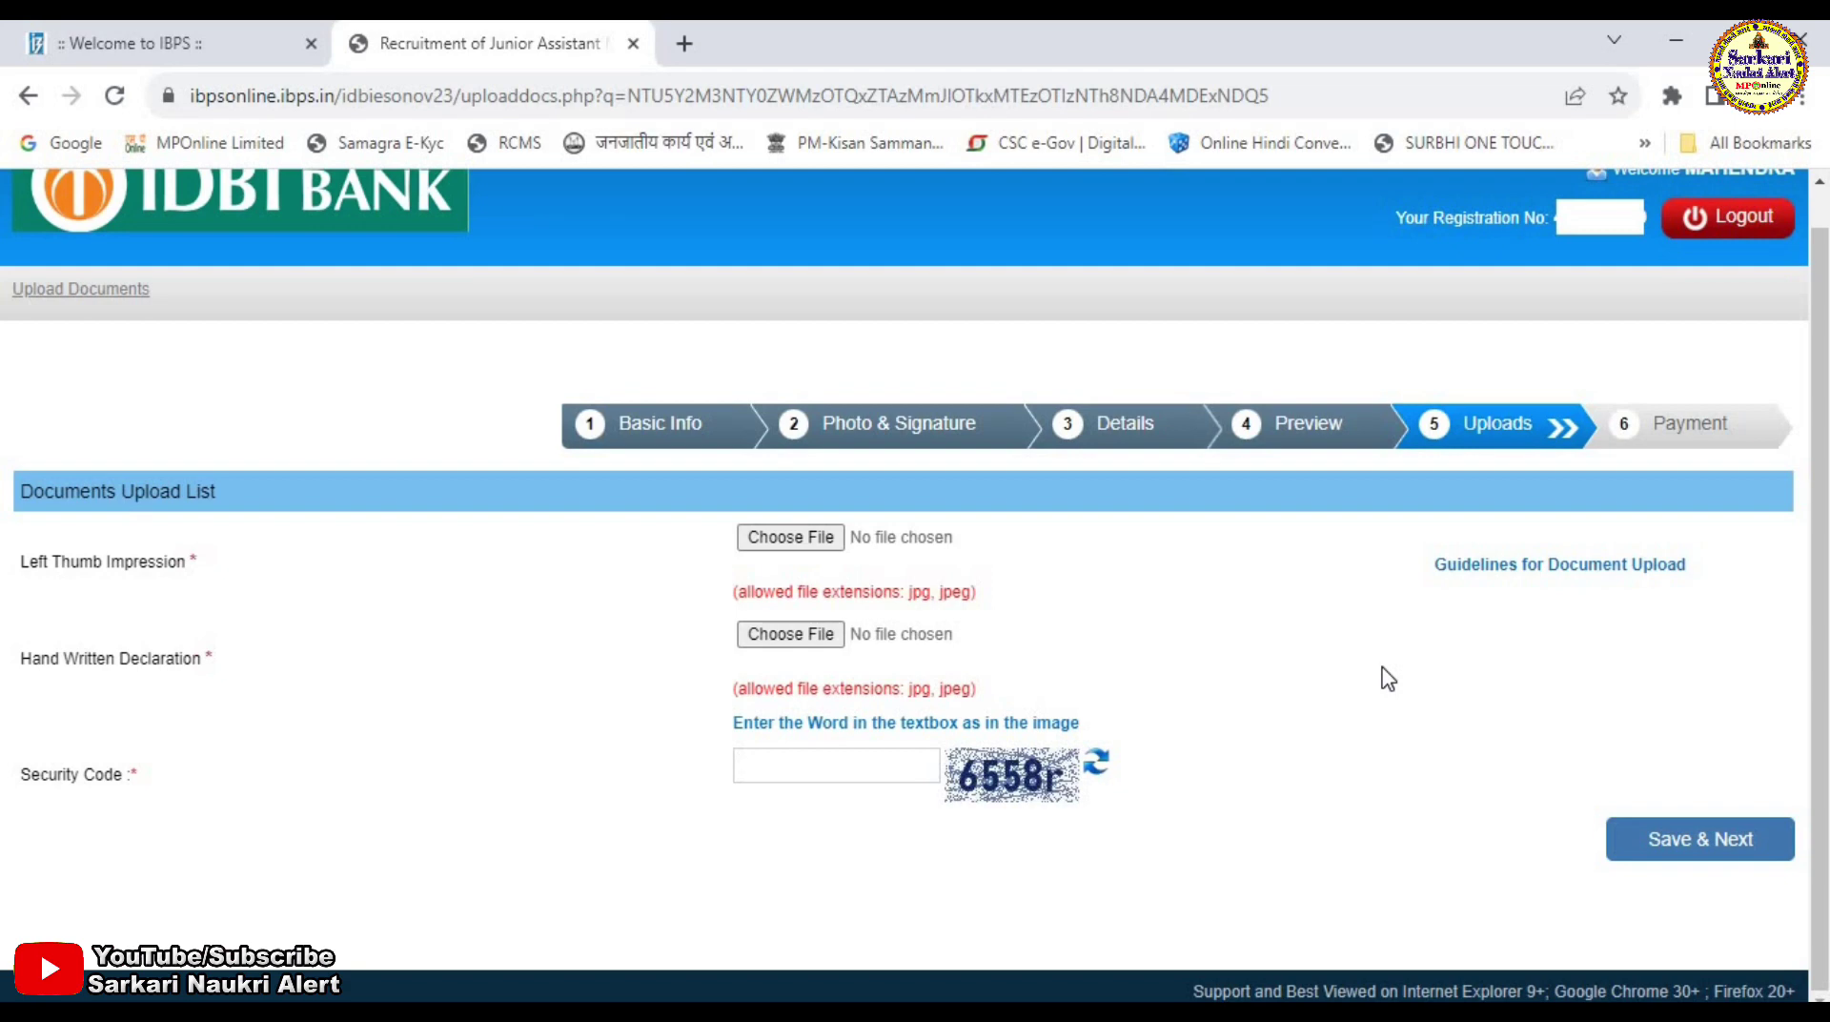
key(ctrl+shift+Tab)
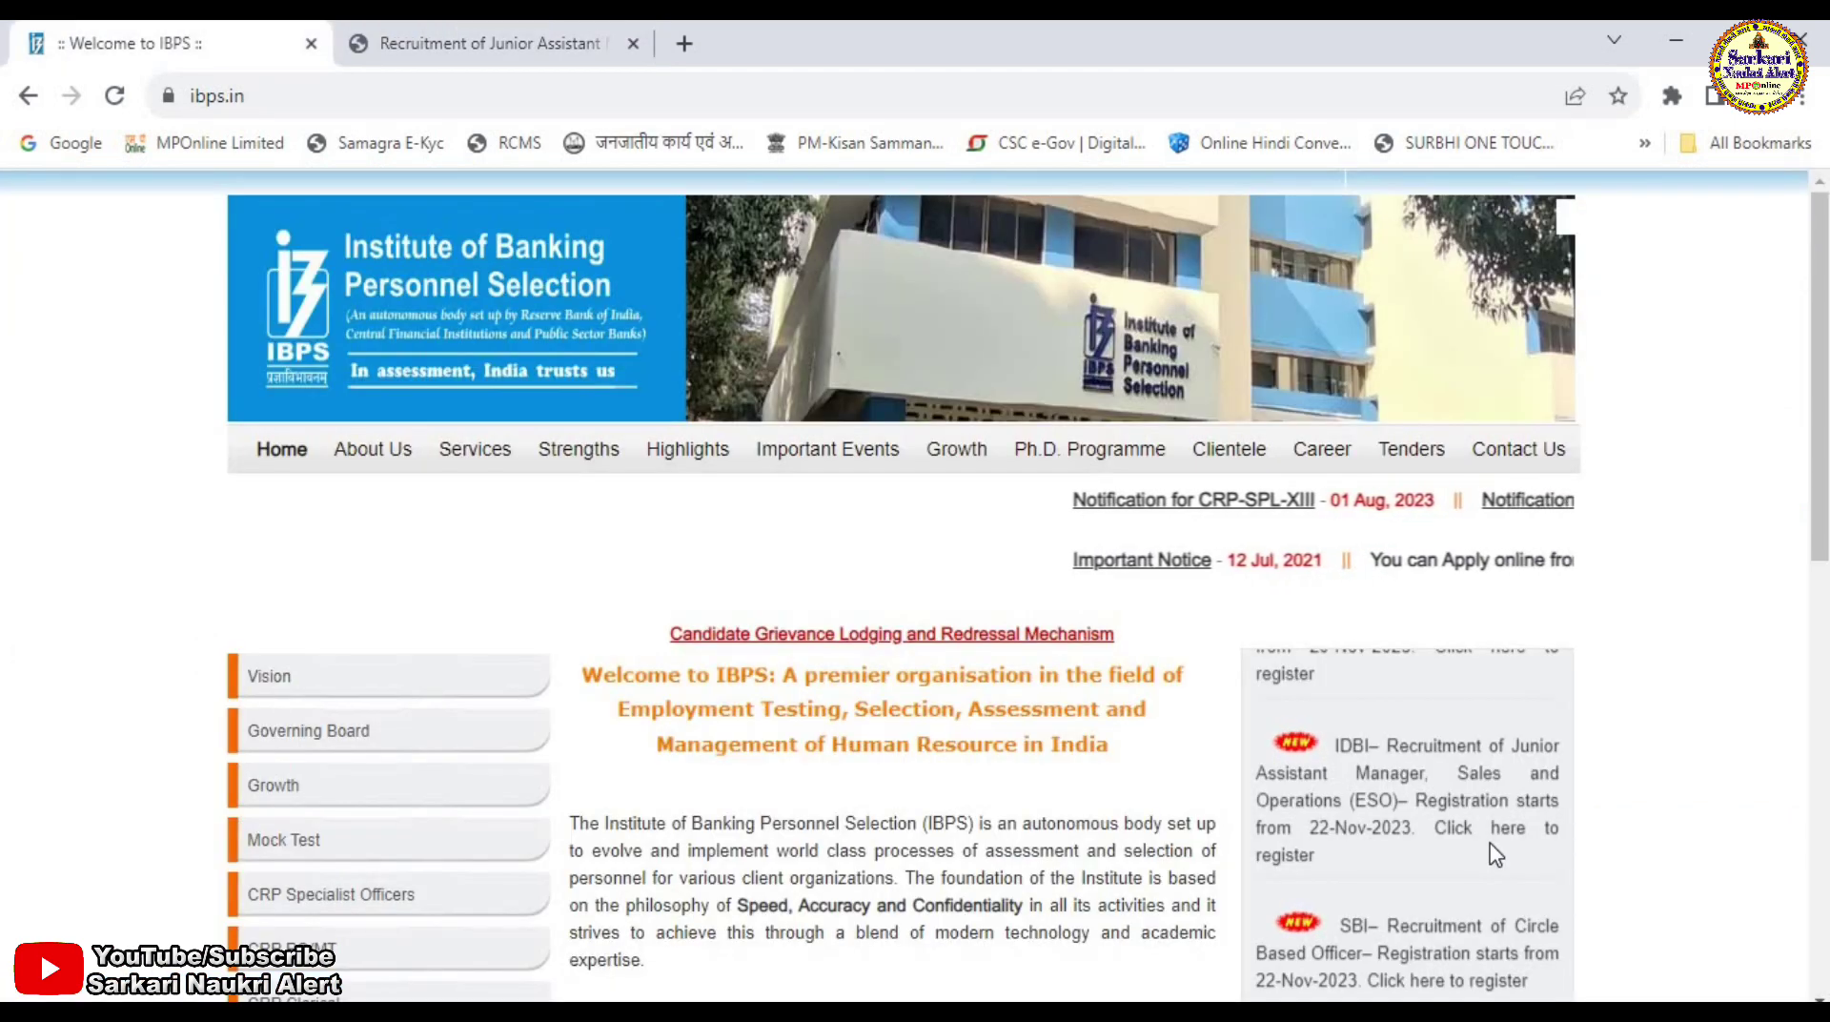